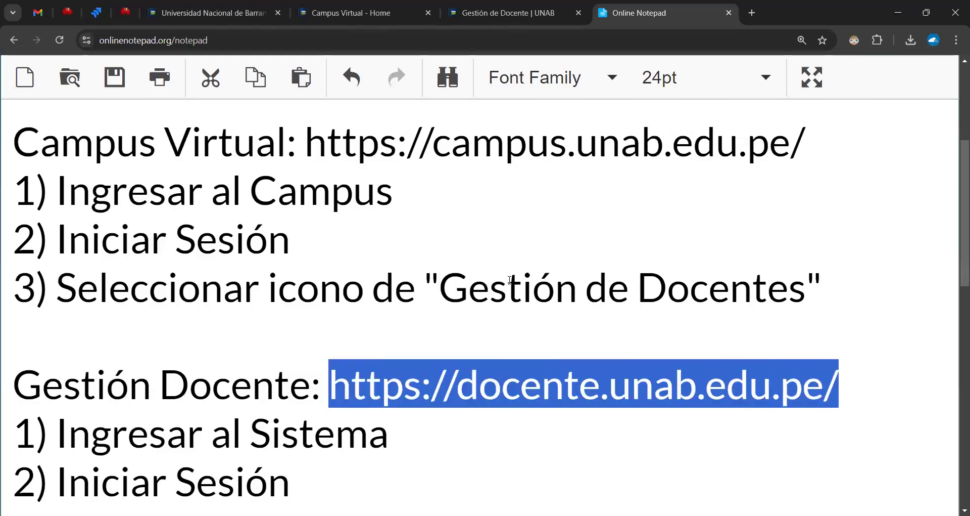
- Look over the module icons on the Campus Virtual home page and sign out of the Gestión de Docente session
click(358, 10)
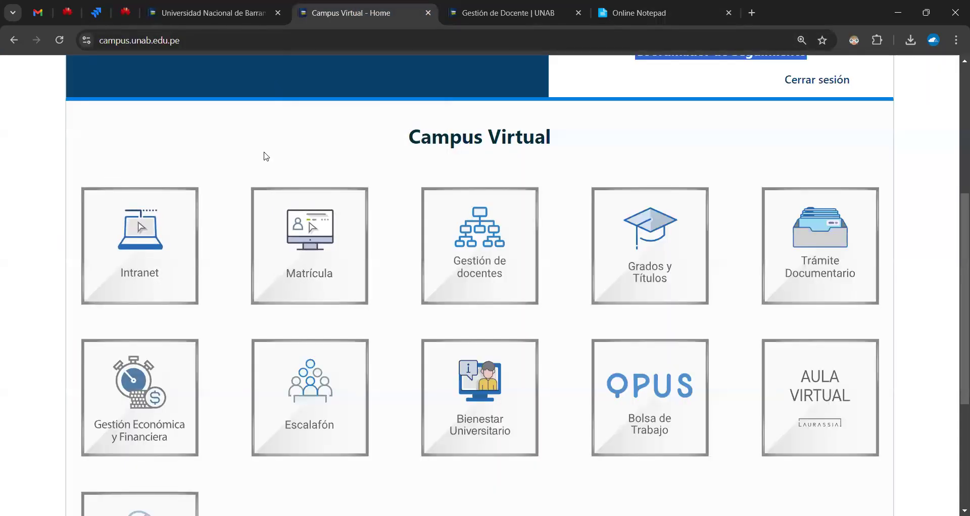
scroll(264, 162, down, 1)
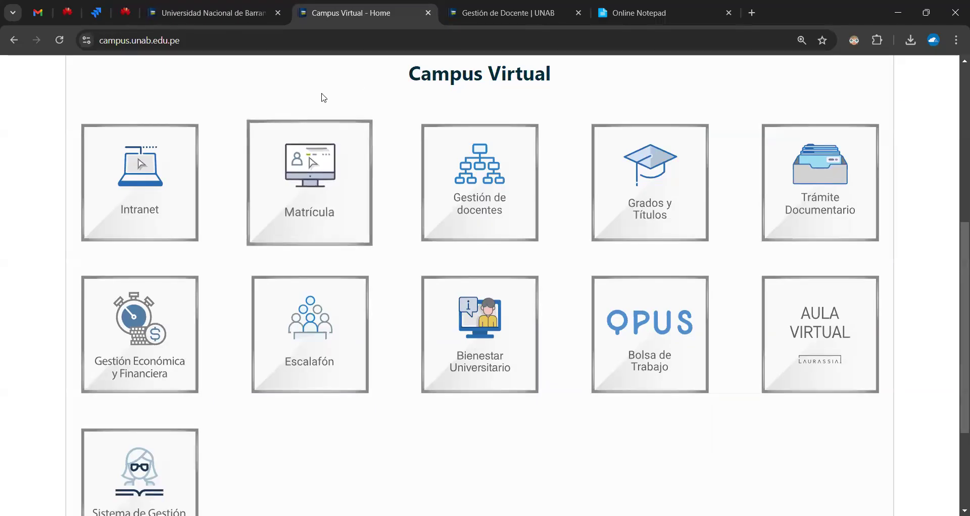
click(494, 7)
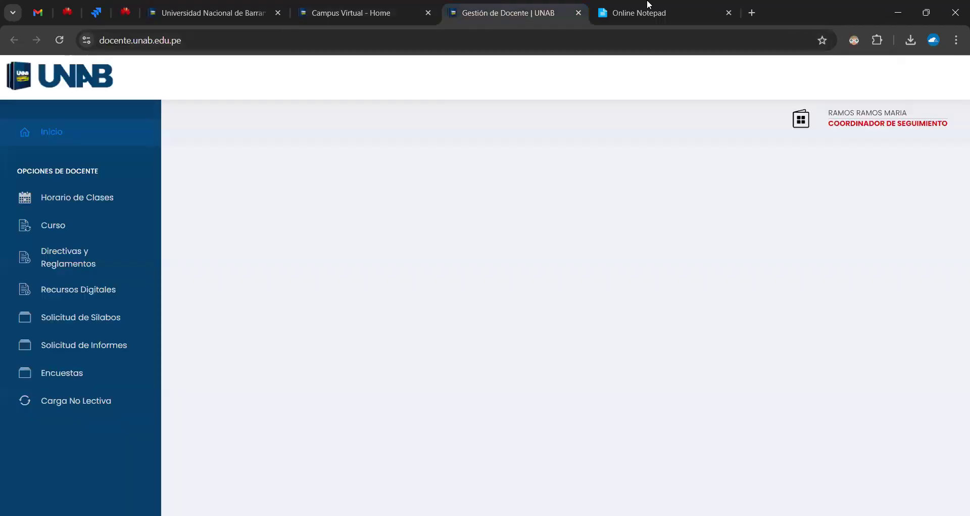
click(864, 128)
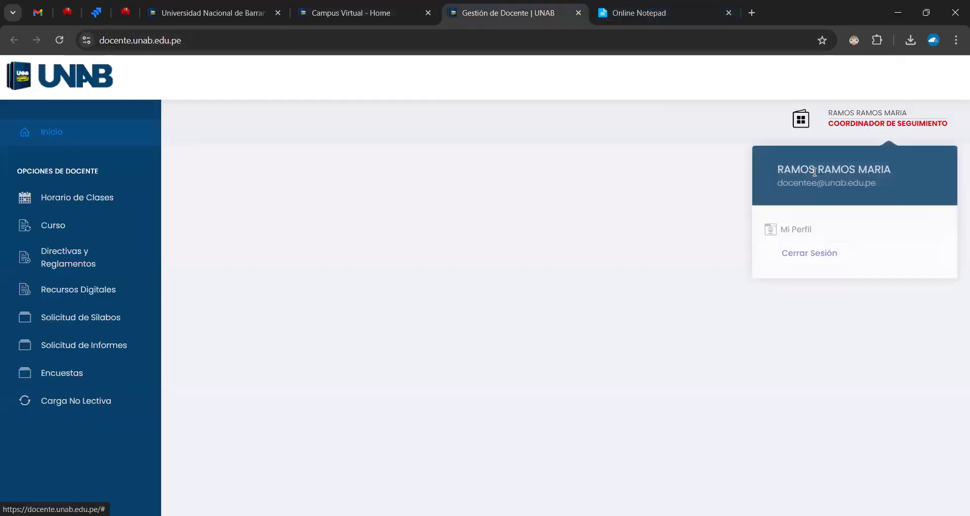
click(810, 264)
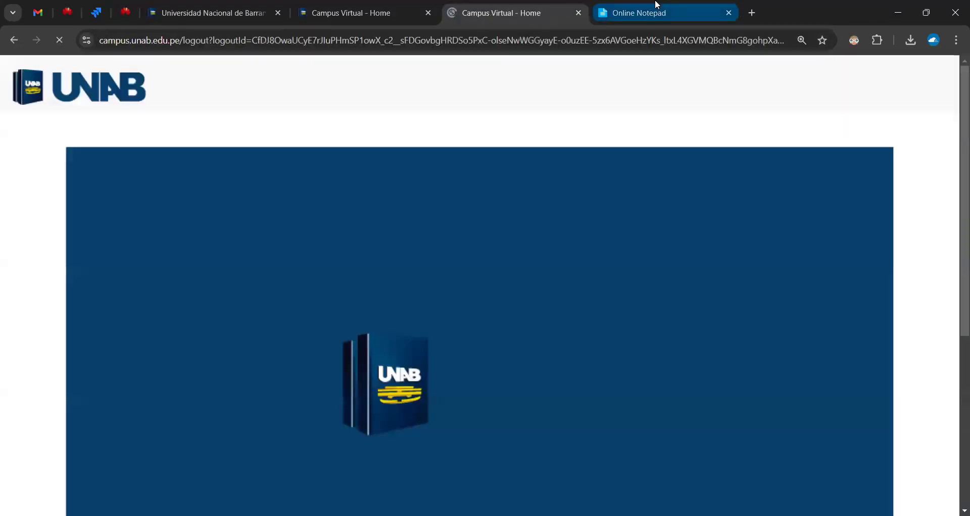
click(656, 4)
scroll(210, 345, down, 3)
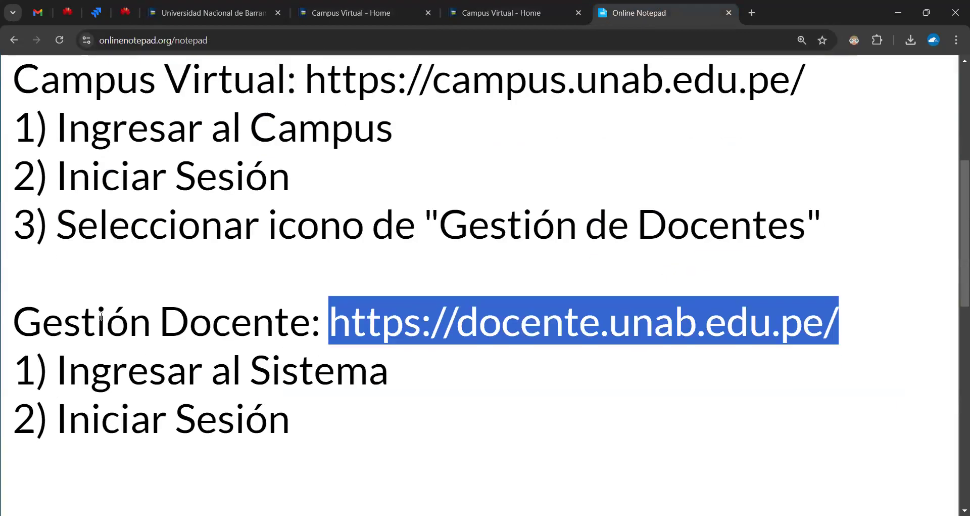
drag(13, 258, 867, 263)
click(377, 280)
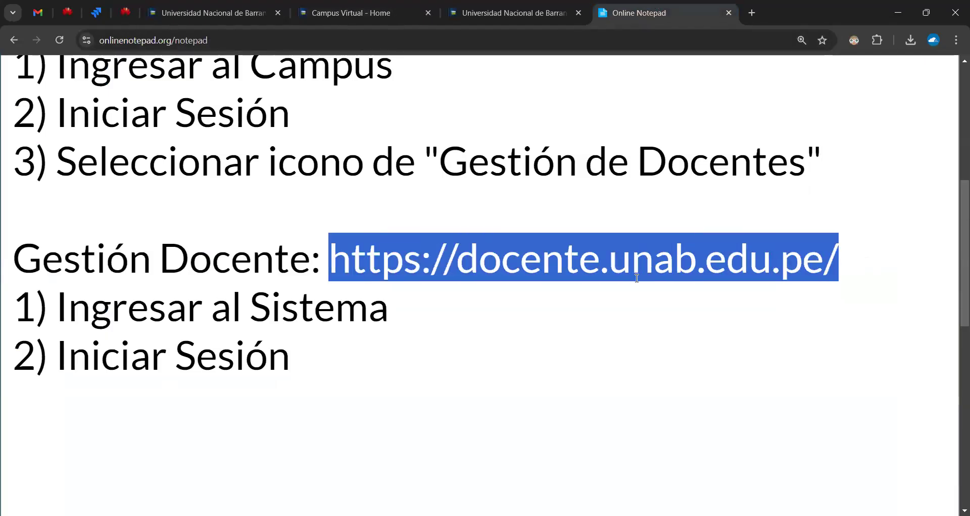
click(515, 13)
click(466, 38)
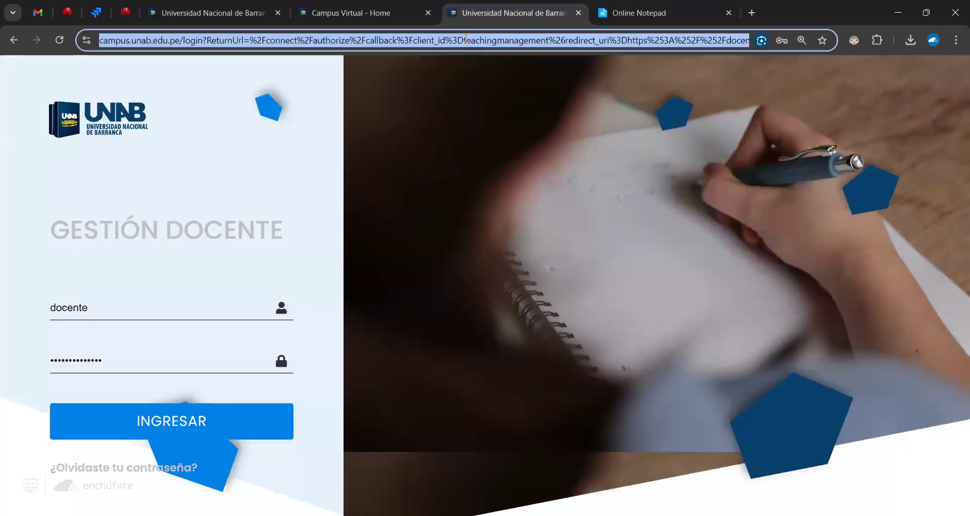
text(https://docente.unab.edu.pe/)
key(Return)
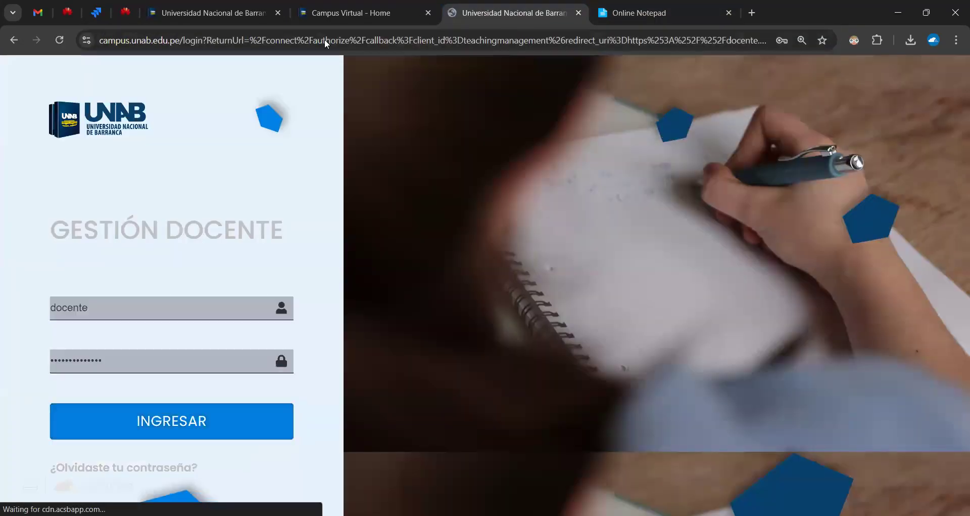
- Replace the prefilled login data with the saved teacher account's username and password, and sign in to Gestión Docente
drag(145, 307, 35, 309)
key(BackSpace)
key(Tab)
key(BackSpace)
click(374, 297)
click(105, 306)
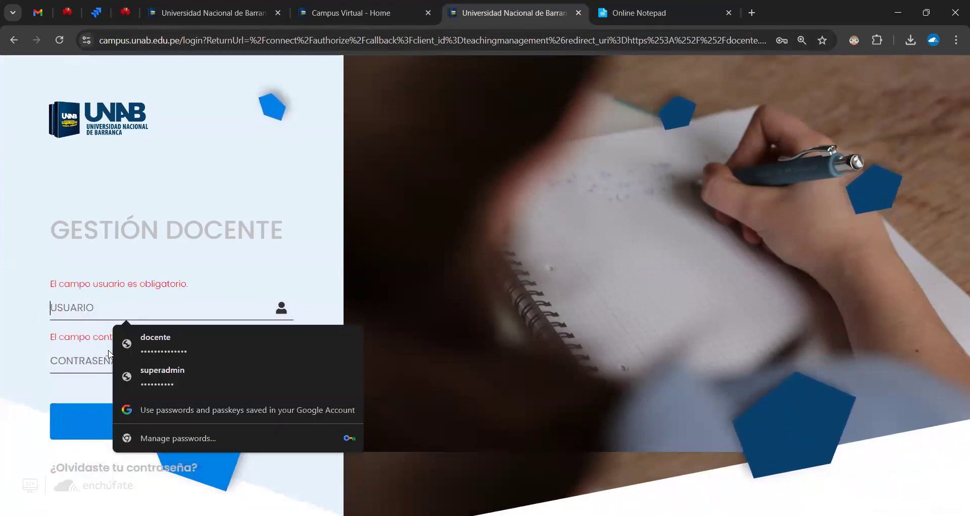
key(Tab)
click(108, 305)
click(159, 341)
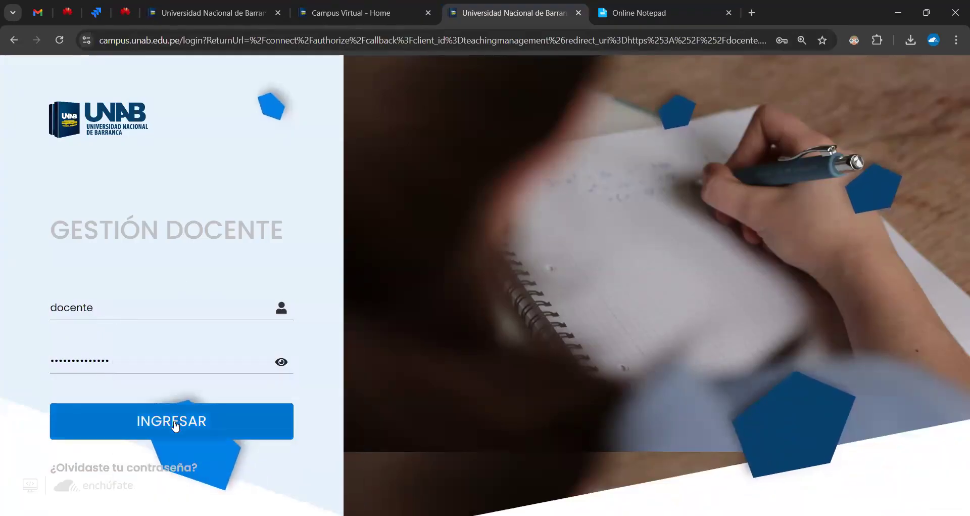
click(187, 420)
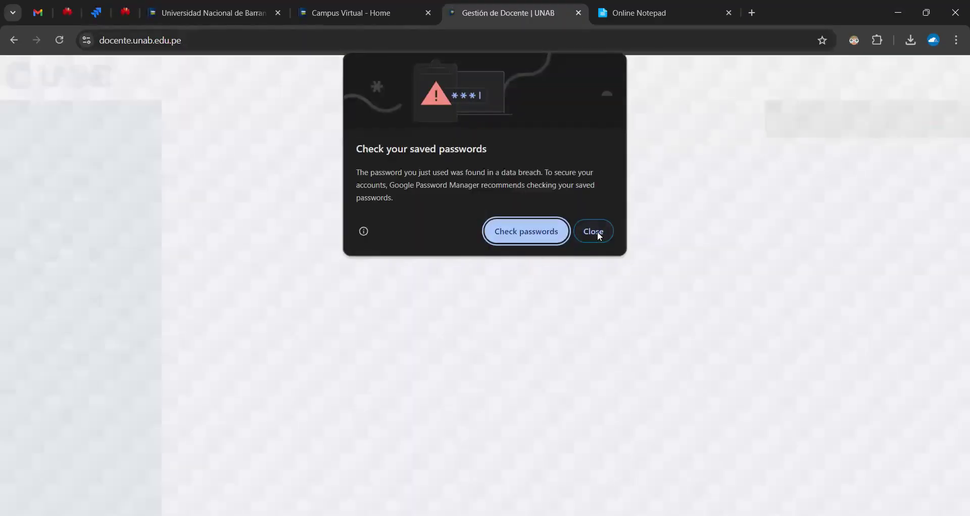
click(595, 231)
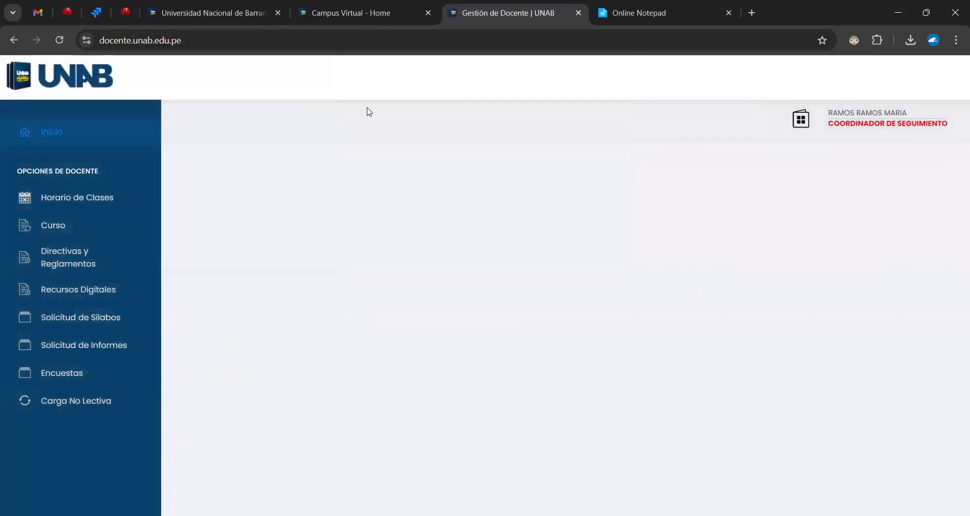
- Close the leftover Universidad Nacional de Barranca page and review both access methods in the Online Notepad
click(278, 13)
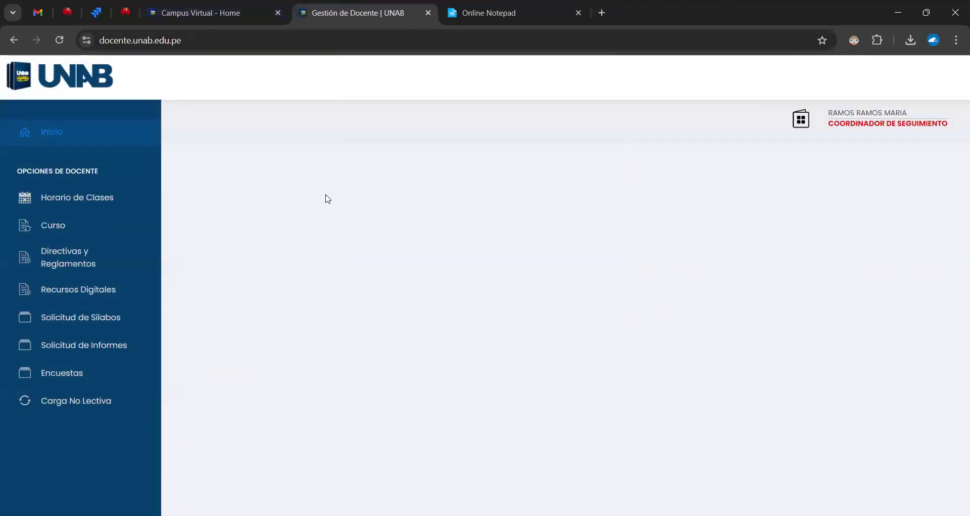
click(509, 15)
scroll(956, 192, up, 1)
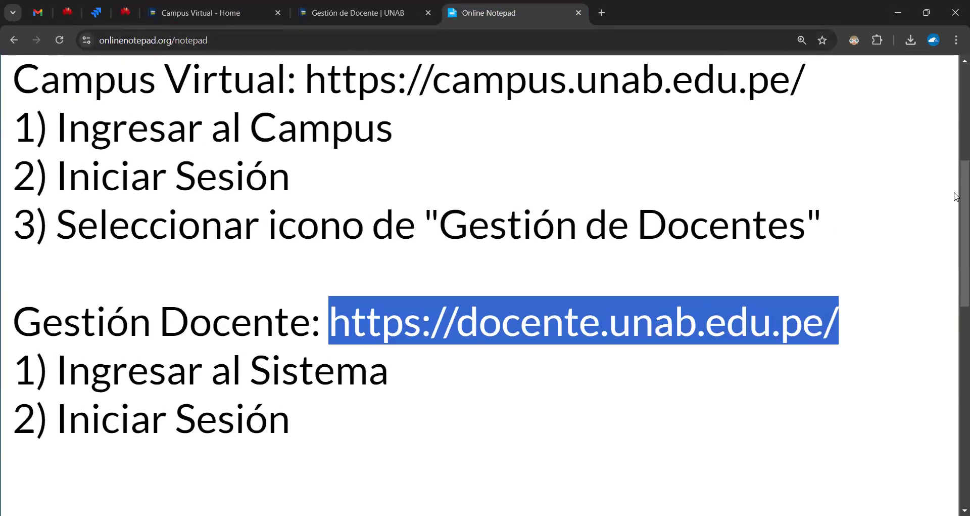
- Return to Gestión de Docente and view the weekly class schedule under Horario de Clases
click(363, 13)
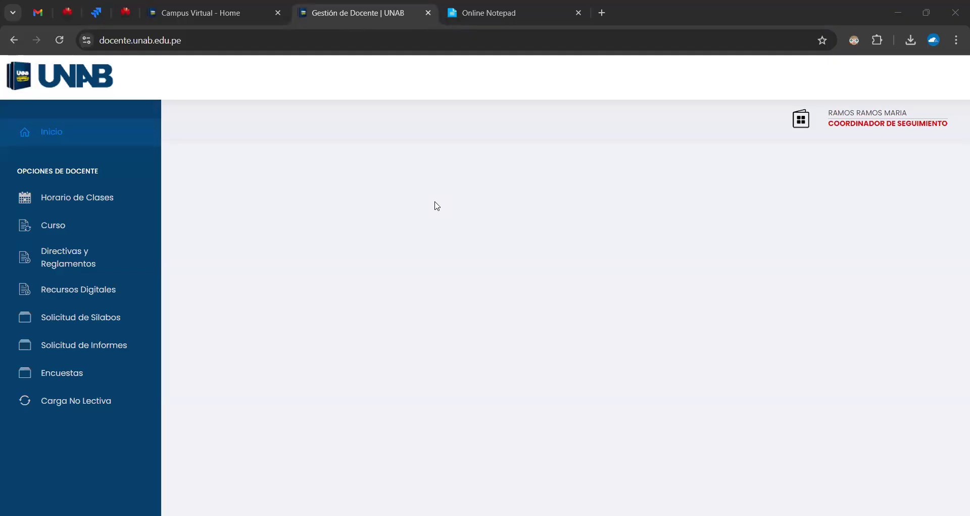
click(136, 203)
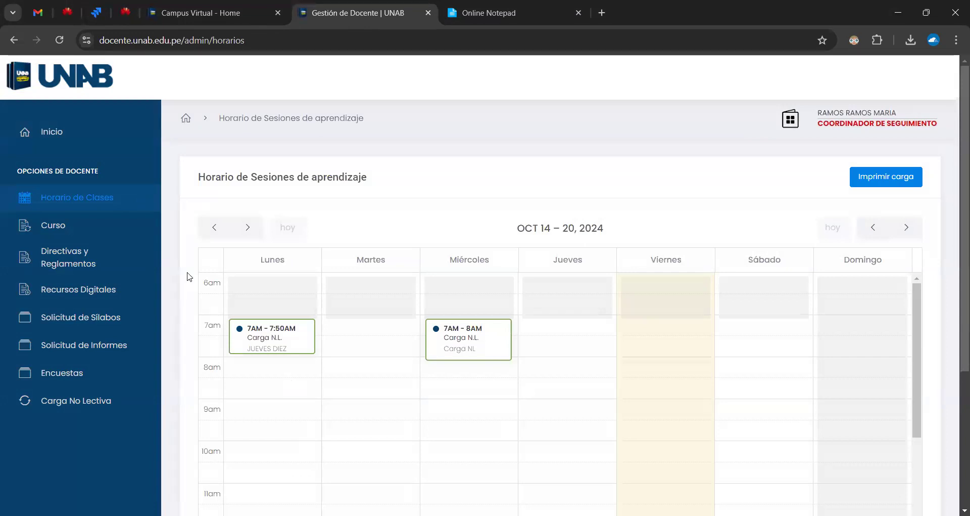
scroll(183, 274, down, 1)
scroll(183, 274, down, 1)
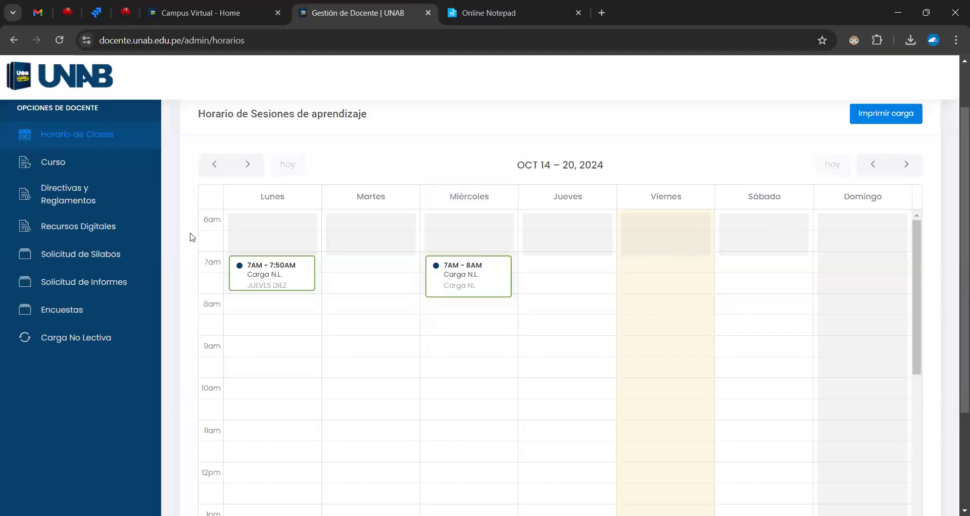
- View the course list for academic period 2024-1 and the Solicitud de Sílabos listing
click(86, 167)
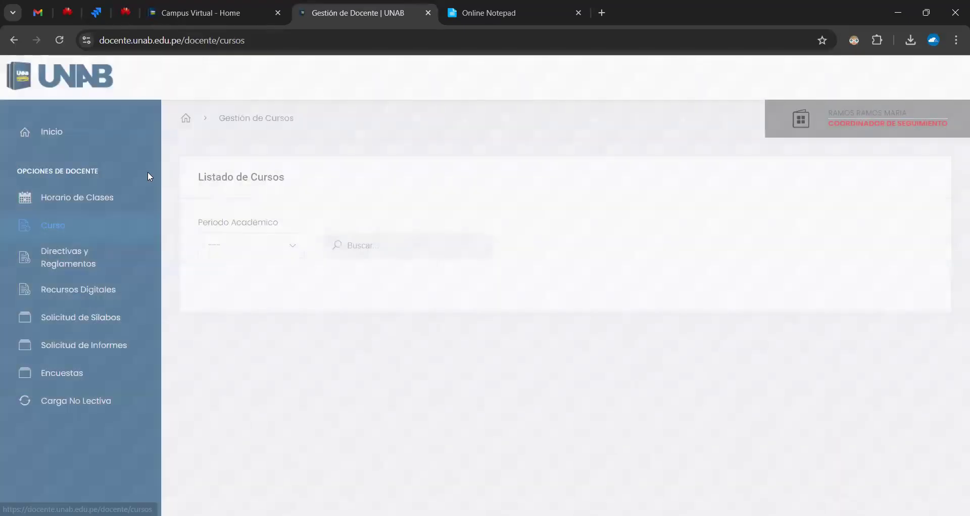
click(245, 251)
click(245, 323)
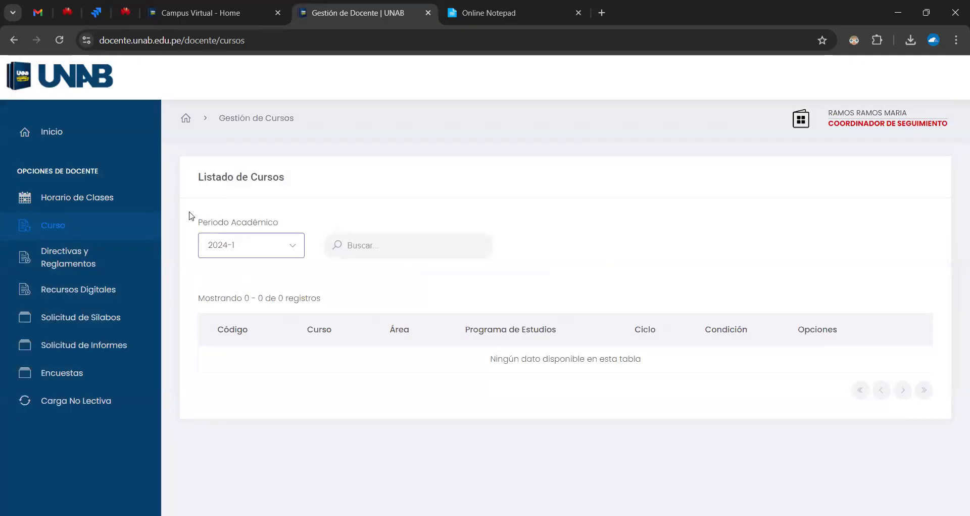
click(129, 323)
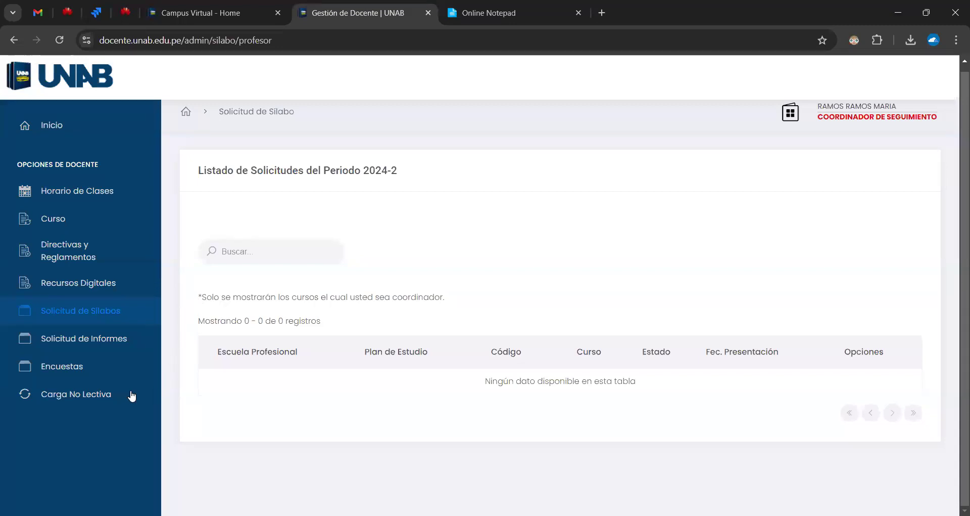
- Open Carga No Lectiva and review the types, names and hours of the registered non-teaching loads
click(108, 402)
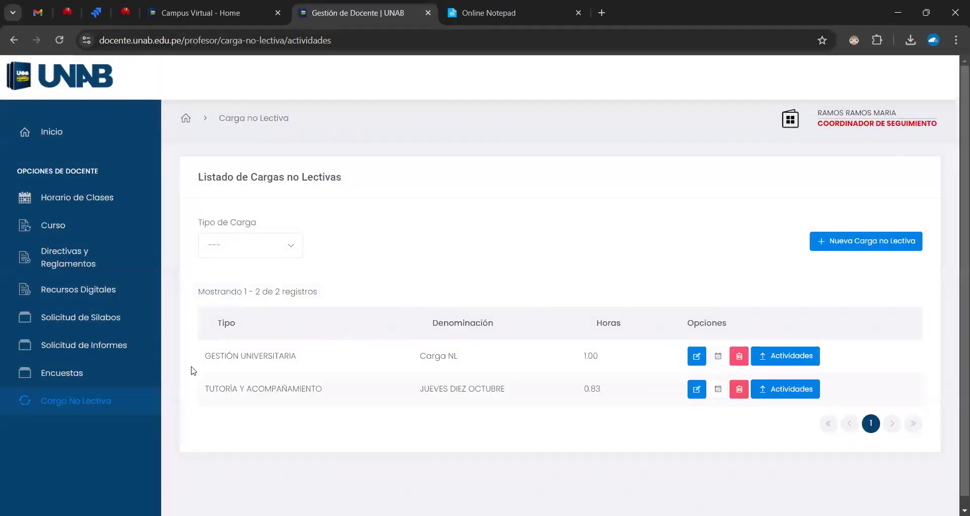
scroll(204, 296, down, 1)
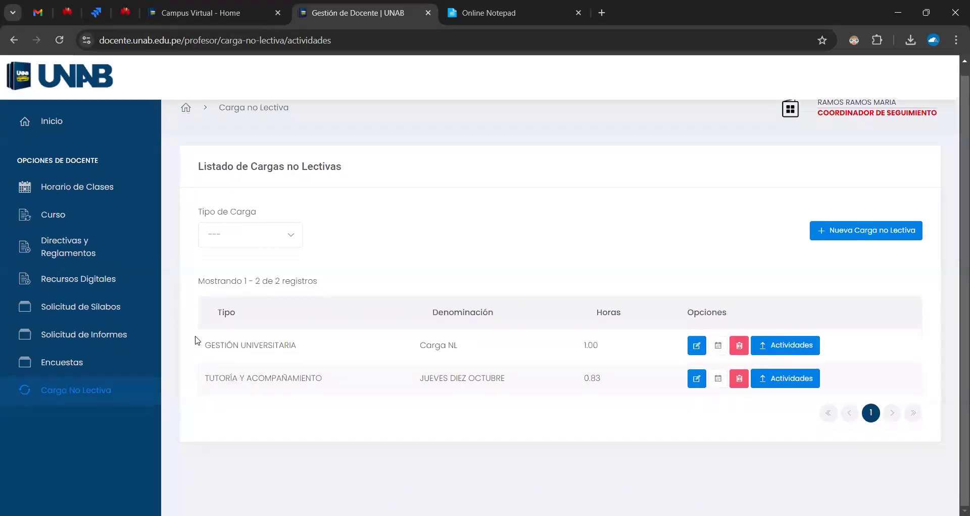
drag(206, 341, 632, 384)
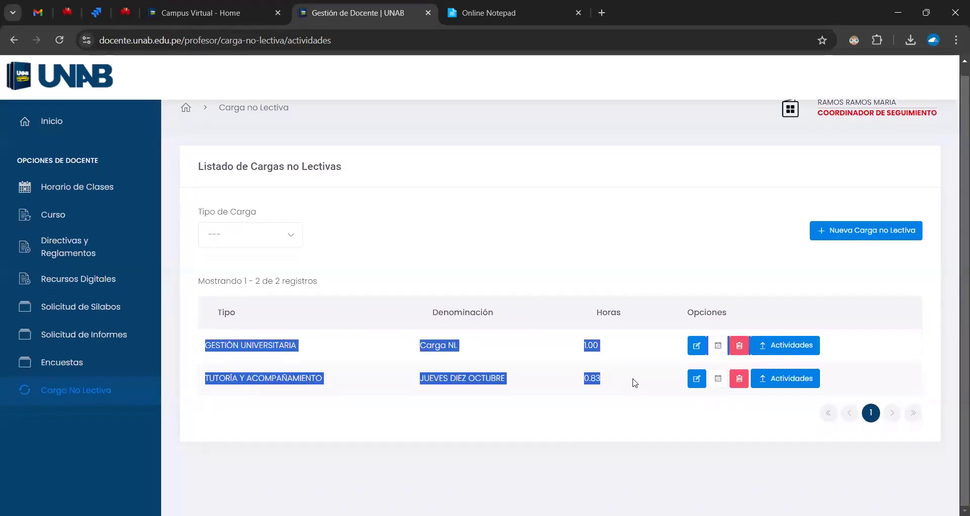
click(587, 266)
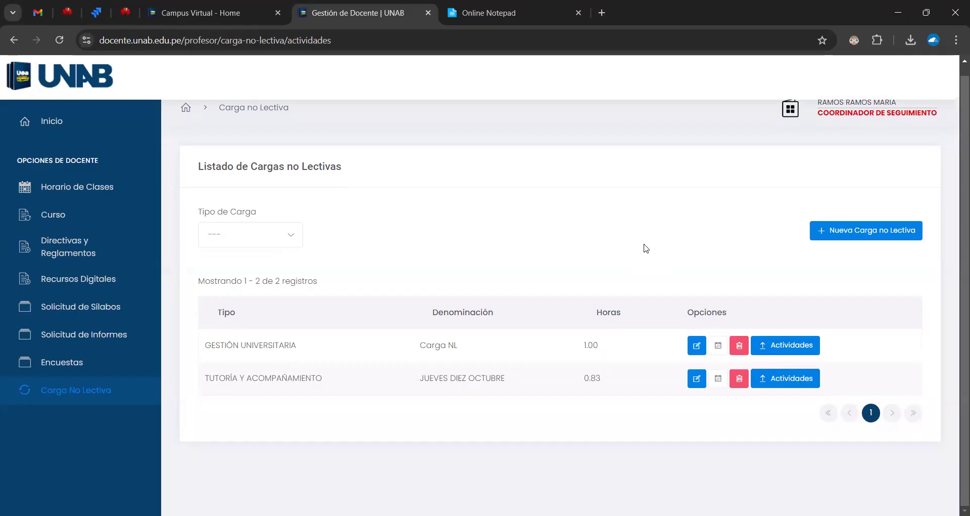
- Examine the Tipo de Carga options offered in the Nueva Carga no Lectiva form and close the form
click(853, 234)
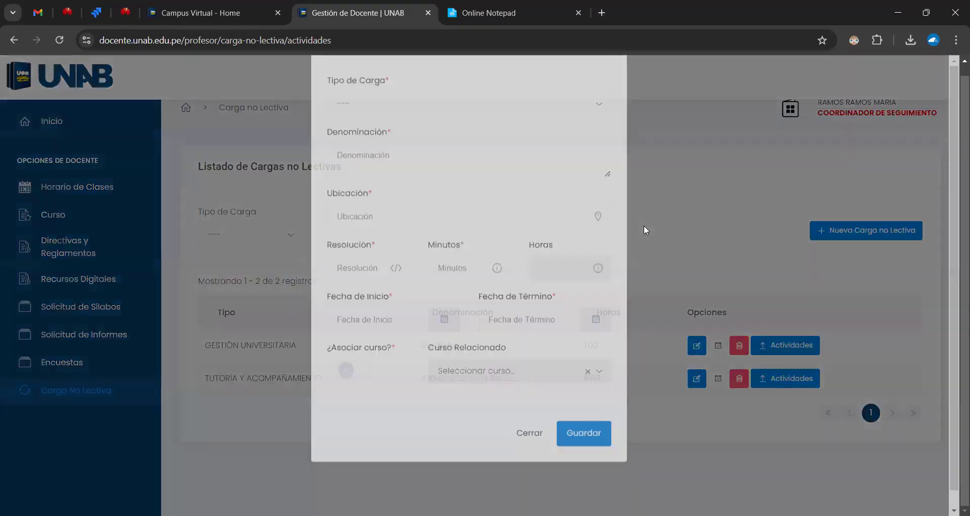
click(458, 162)
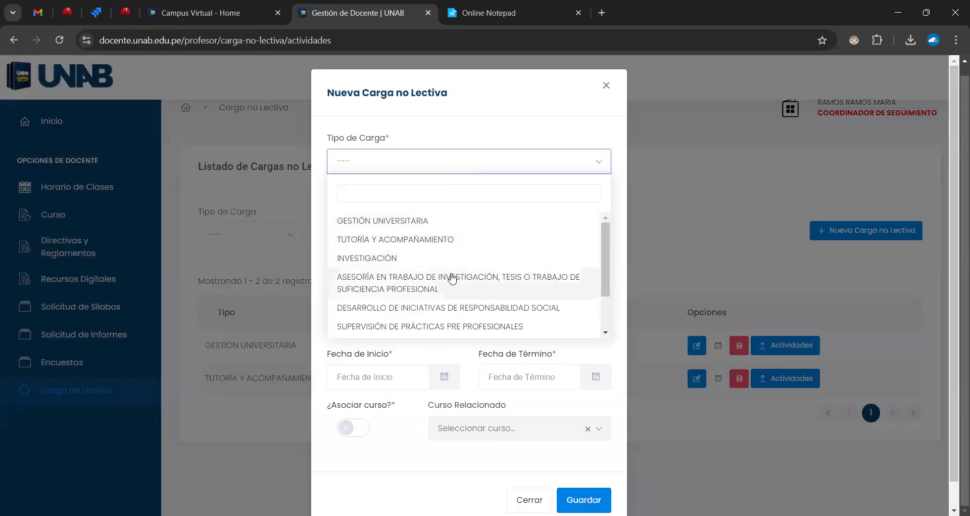
scroll(452, 279, down, 2)
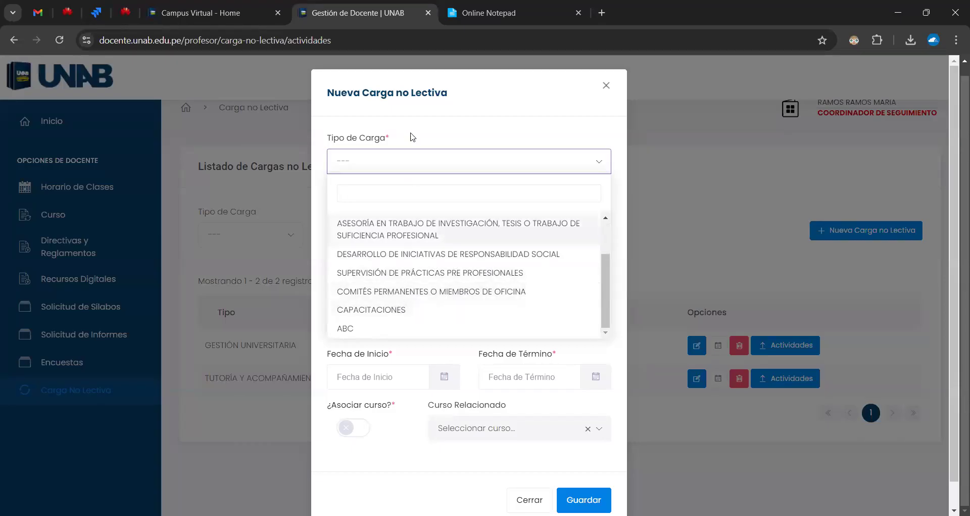
scroll(457, 227, up, 2)
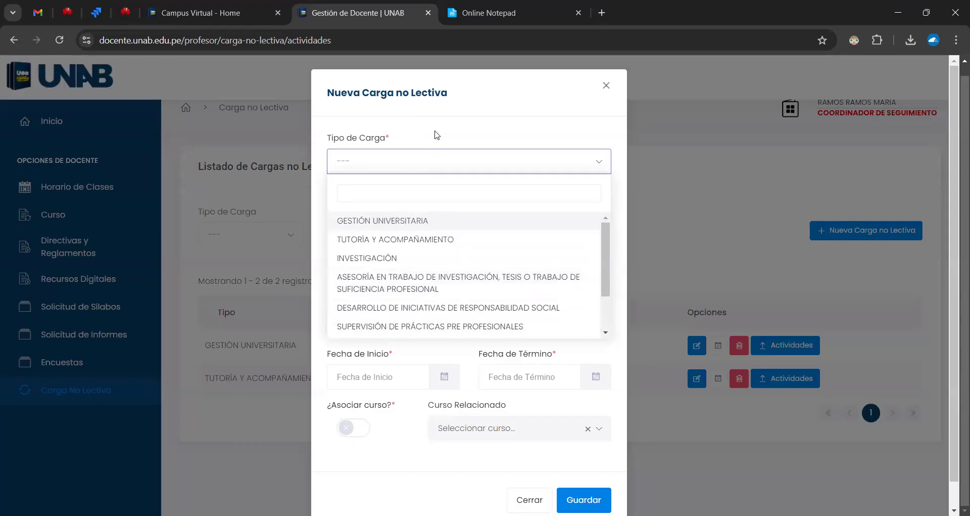
click(607, 86)
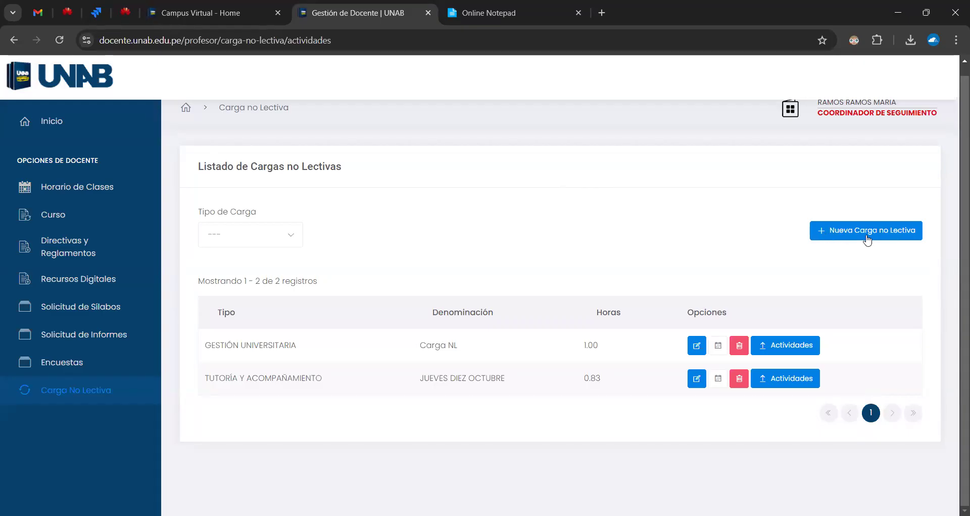
- Start a new carga no lectiva with Tipo de Carga TUTORÍA Y ACOMPAÑAMIENTO and point out the Tipo de Subcarga field
click(852, 233)
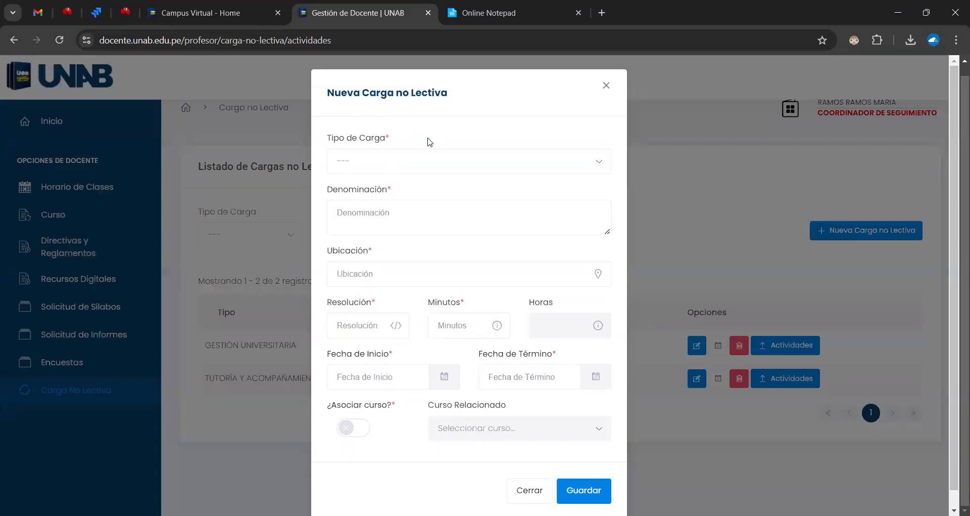
click(403, 161)
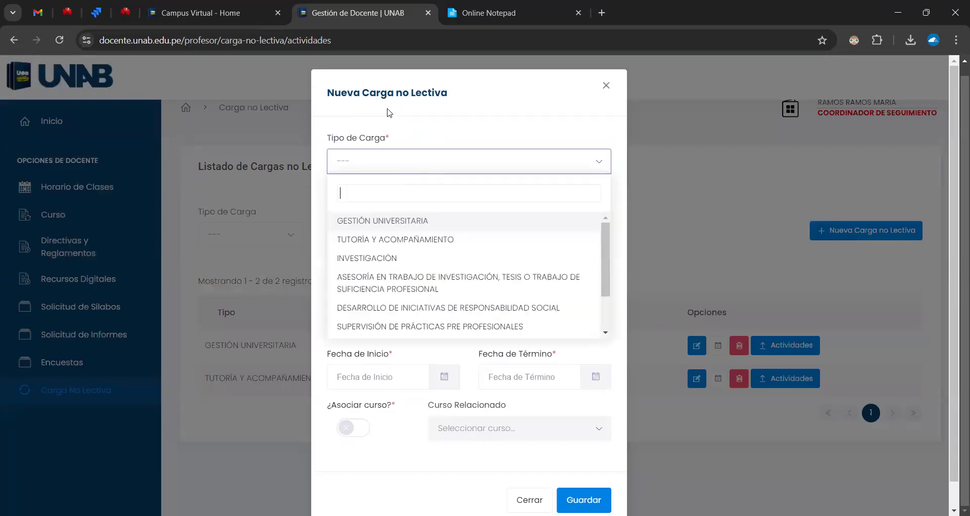
click(378, 241)
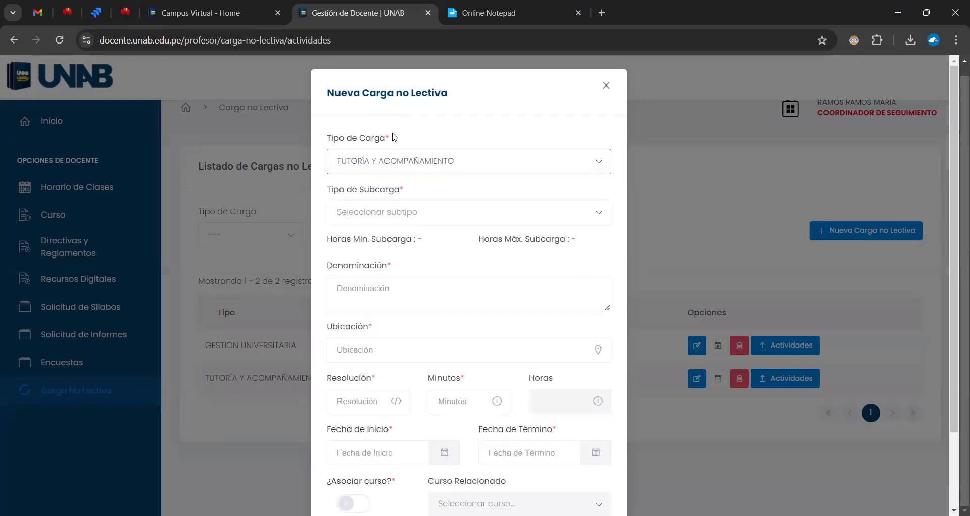
drag(328, 138, 393, 139)
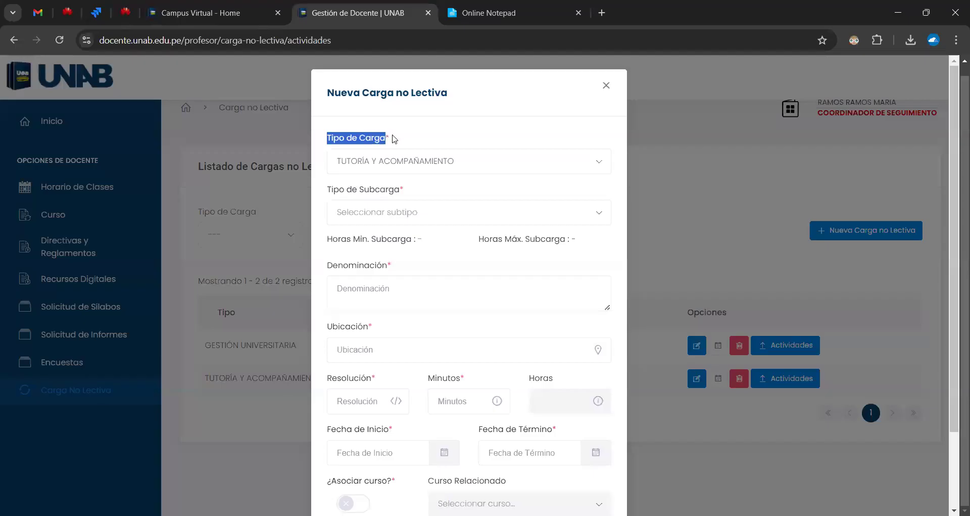
drag(327, 189, 403, 190)
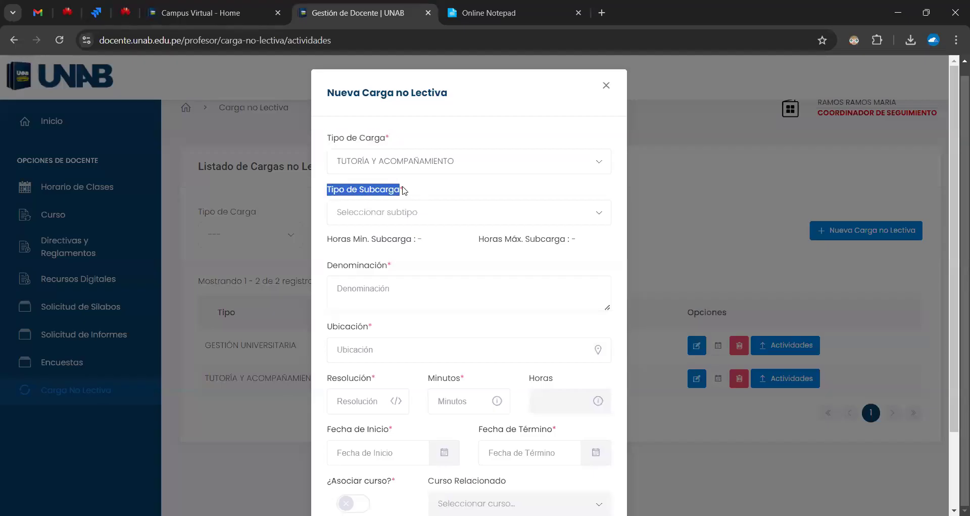
- Compare the Tipo de Subcarga options offered for TUTORÍA Y ACOMPAÑAMIENTO and for GESTIÓN UNIVERSITARIA
click(390, 211)
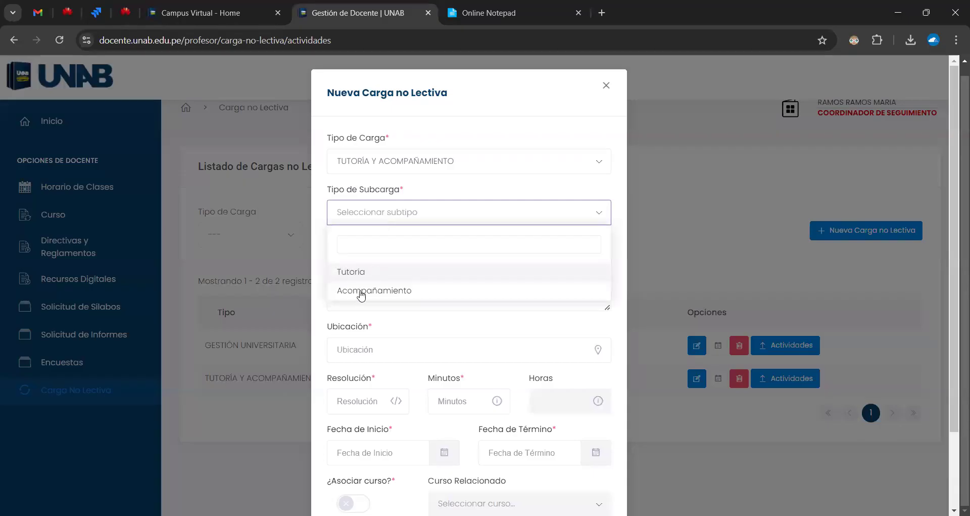
click(377, 162)
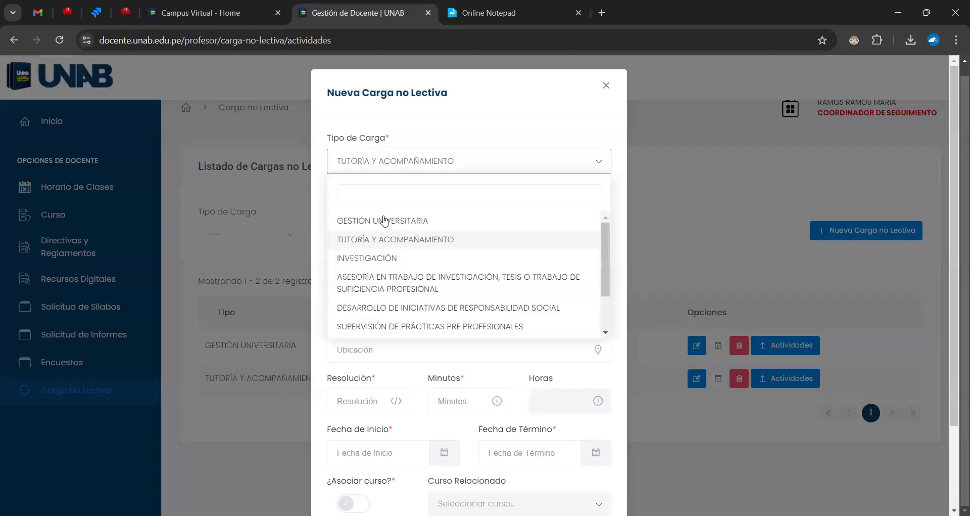
click(383, 220)
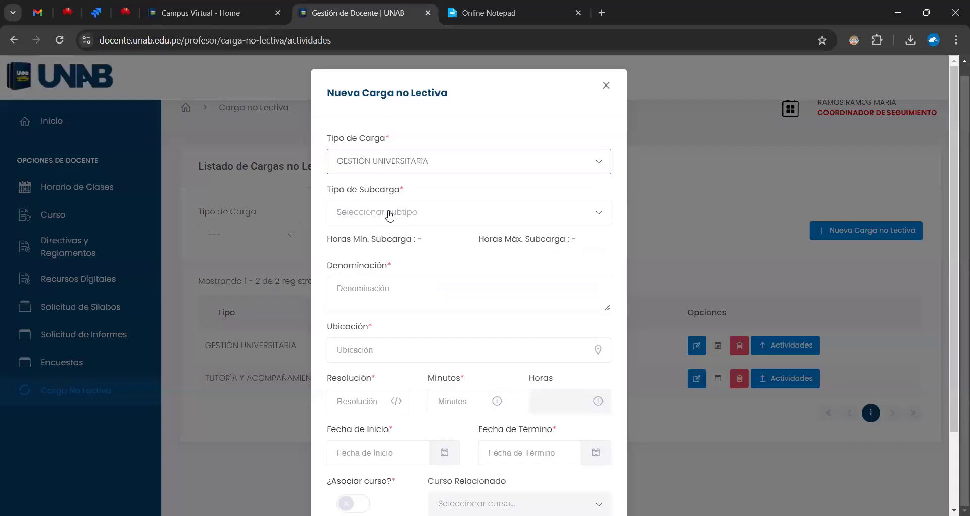
click(384, 212)
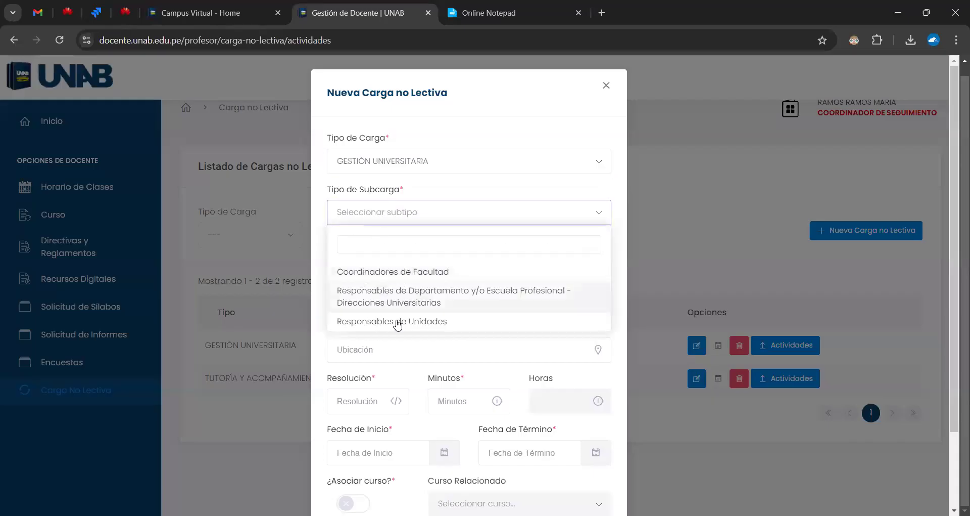
click(396, 167)
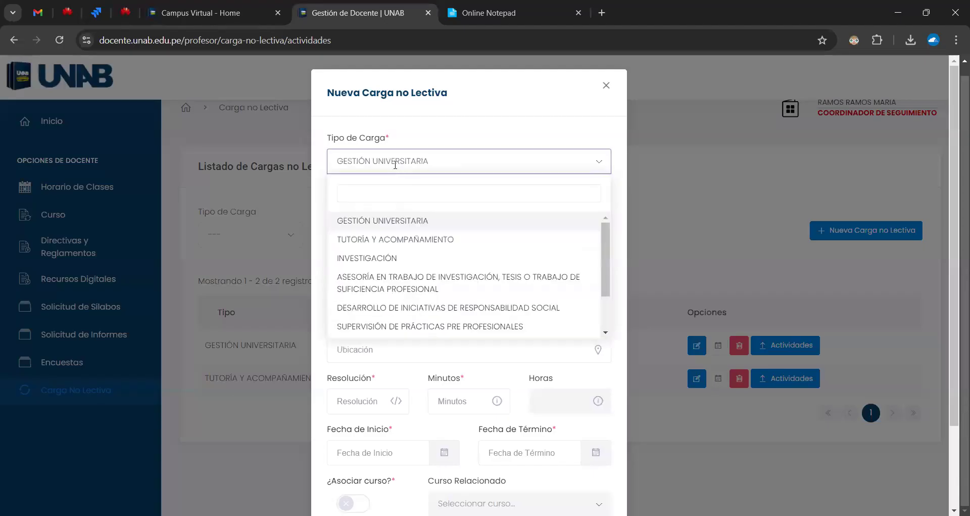
- Choose TUTORÍA Y ACOMPAÑAMIENTO as Tipo de Carga with the subcarga Acompañamiento
click(395, 241)
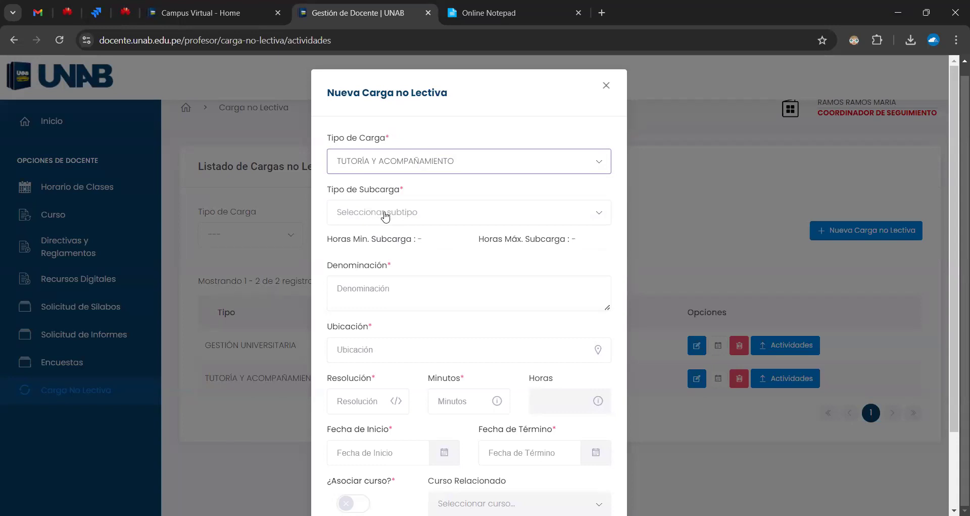
click(386, 216)
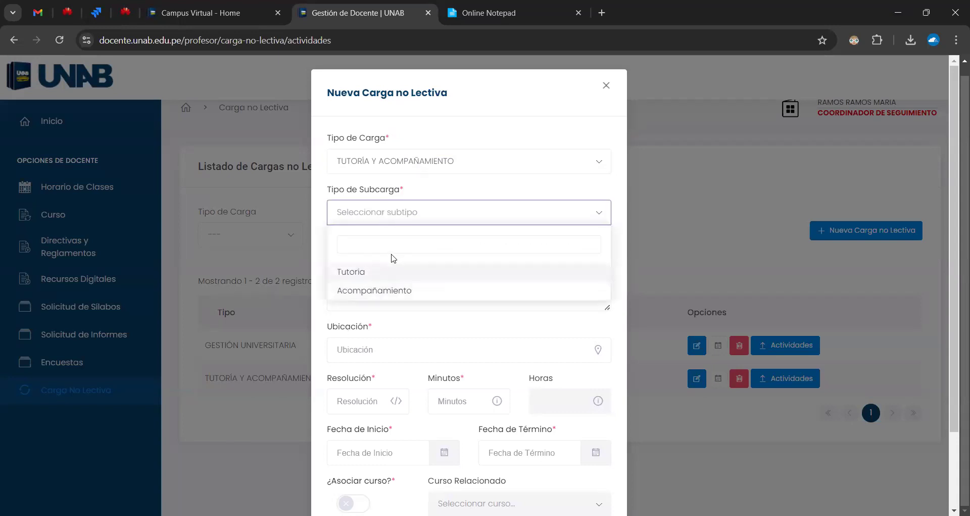
click(371, 294)
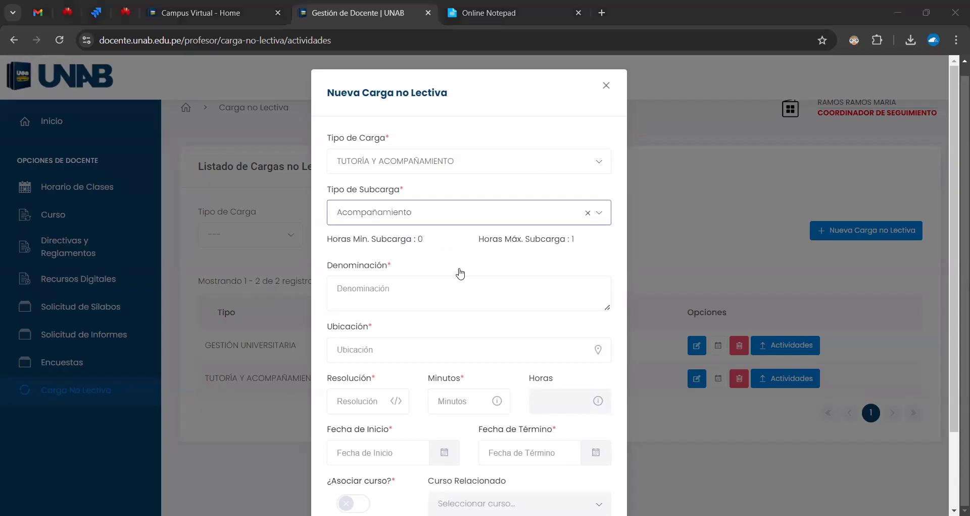
- Try ABC and GESTIÓN UNIVERSITARIA as the Tipo de Carga to compare the fields each type requires
click(454, 160)
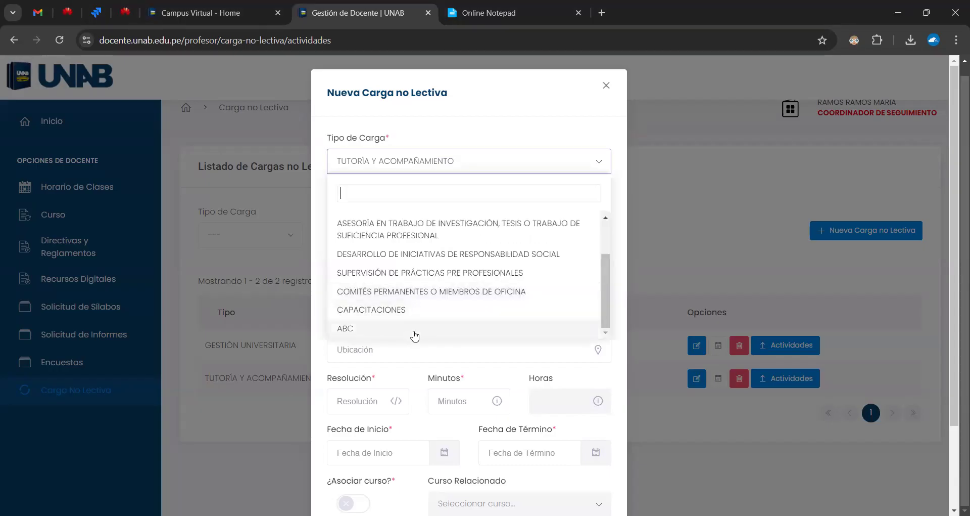
click(405, 331)
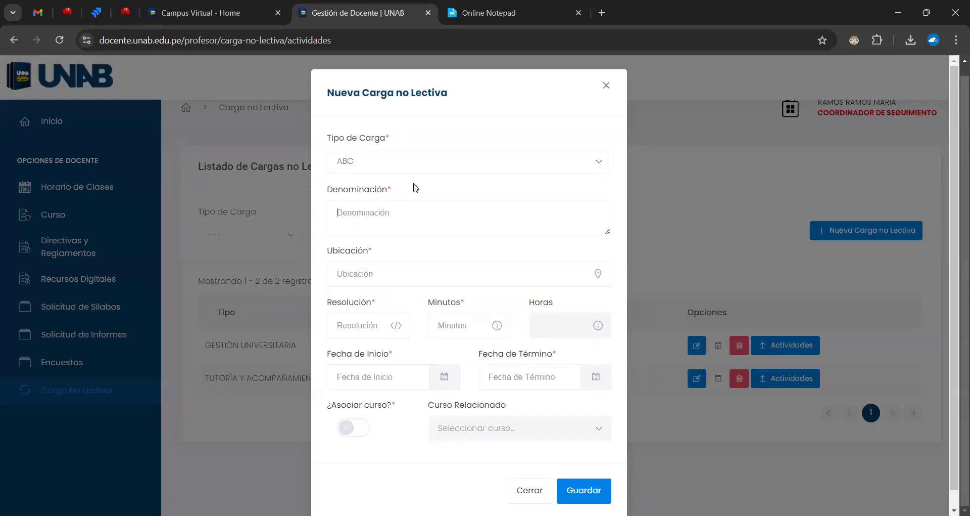
click(416, 169)
scroll(440, 274, up, 3)
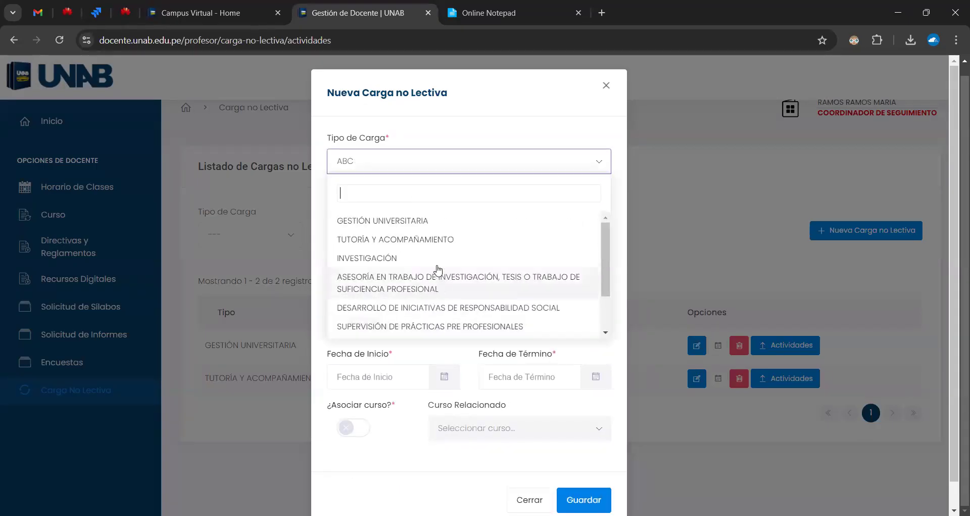
click(411, 225)
- Set Tipo de Carga to TUTORÍA Y ACOMPAÑAMIENTO and Tipo de Subcarga to Acompañamiento
click(422, 165)
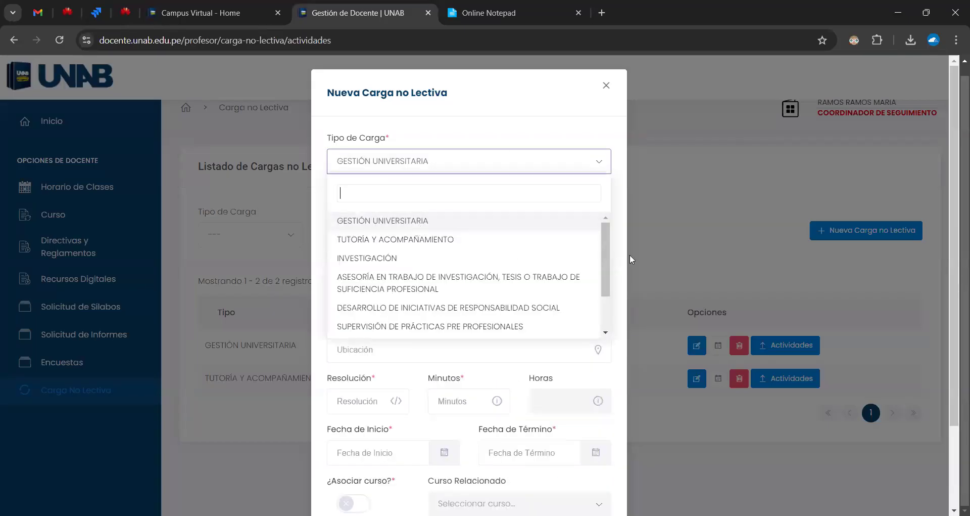
scroll(603, 277, down, 2)
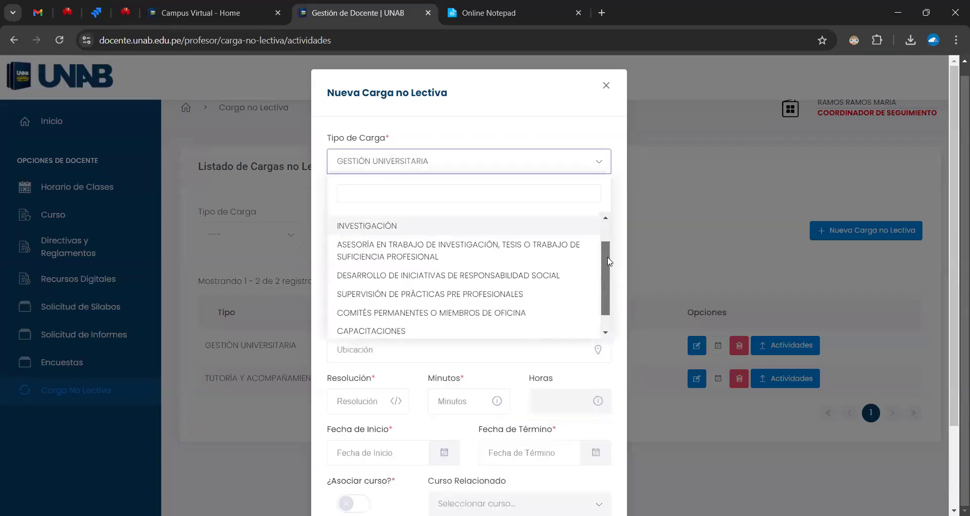
scroll(609, 261, up, 2)
click(459, 243)
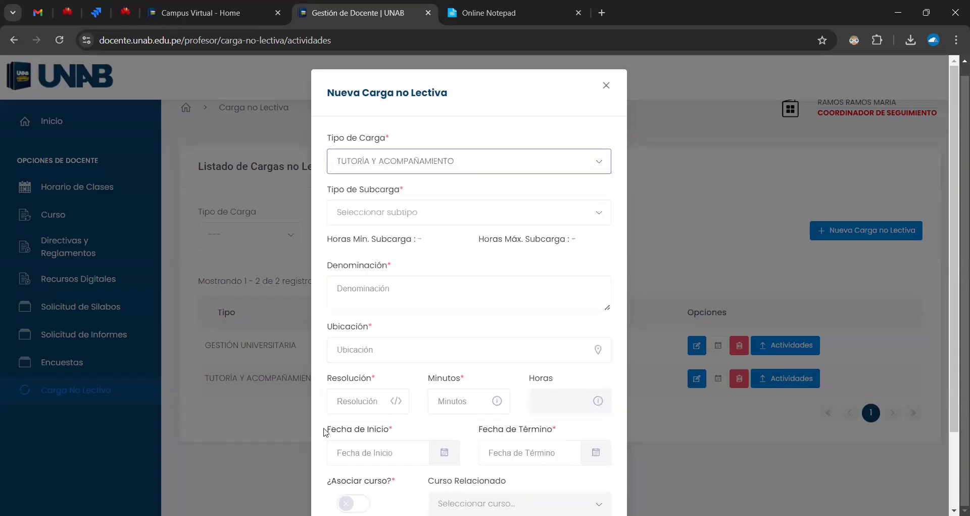
click(398, 216)
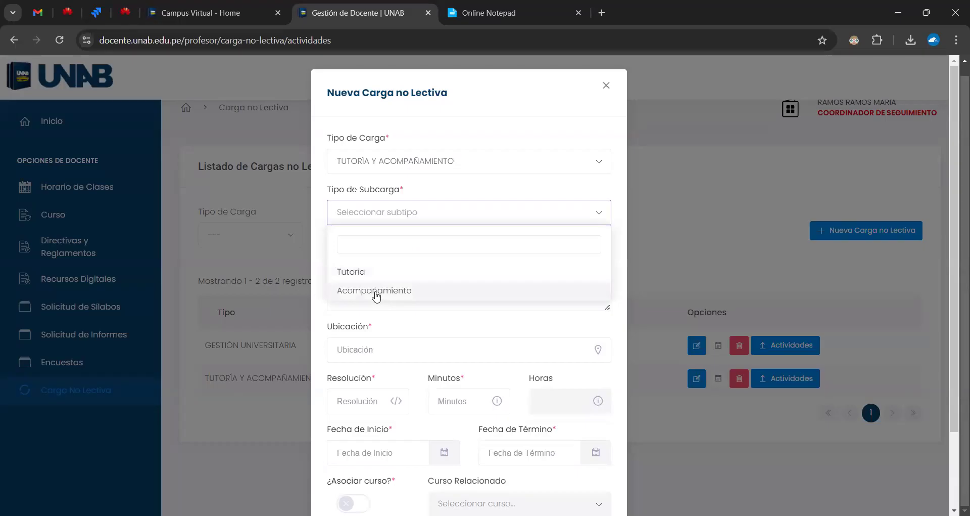
click(375, 290)
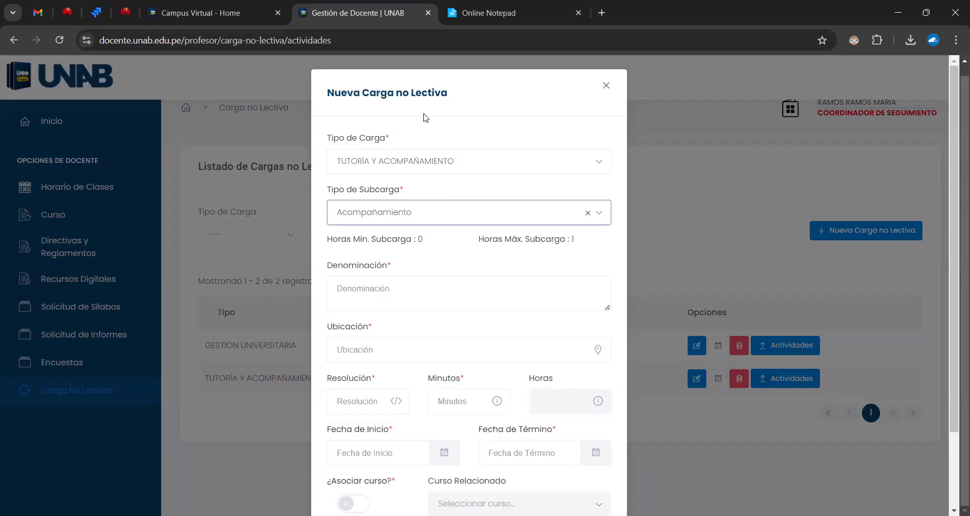
- Review the chosen Tipo de Carga and the Tipo de Subcarga options, keeping Acompañamiento selected
click(371, 161)
click(408, 134)
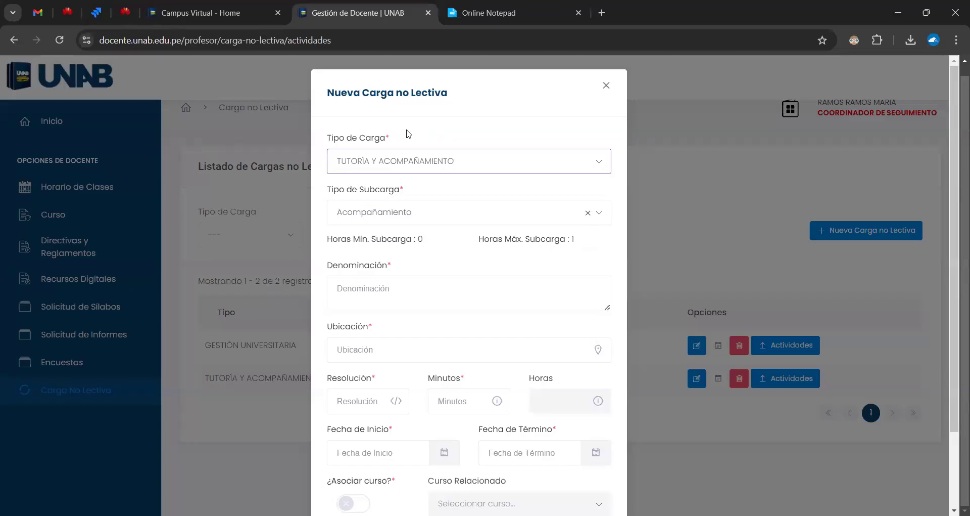
right_click(421, 107)
click(401, 105)
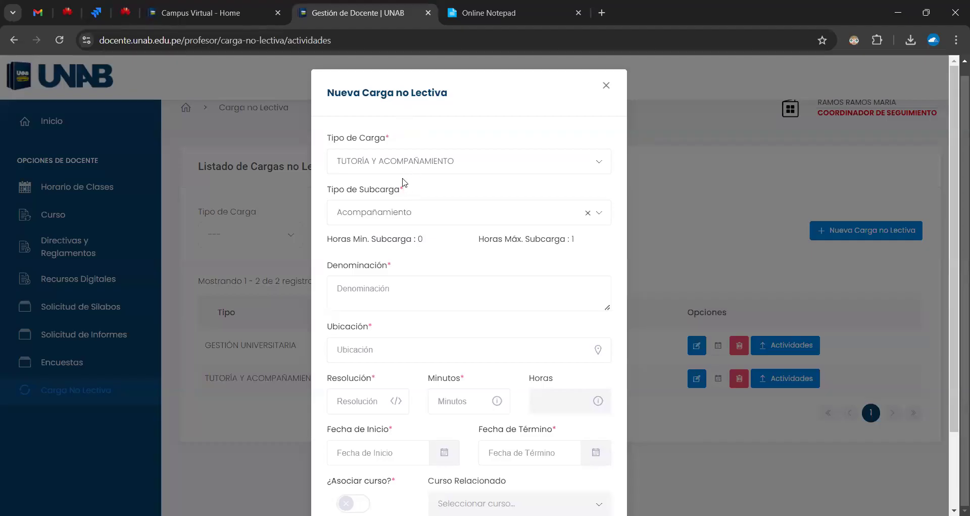
click(364, 217)
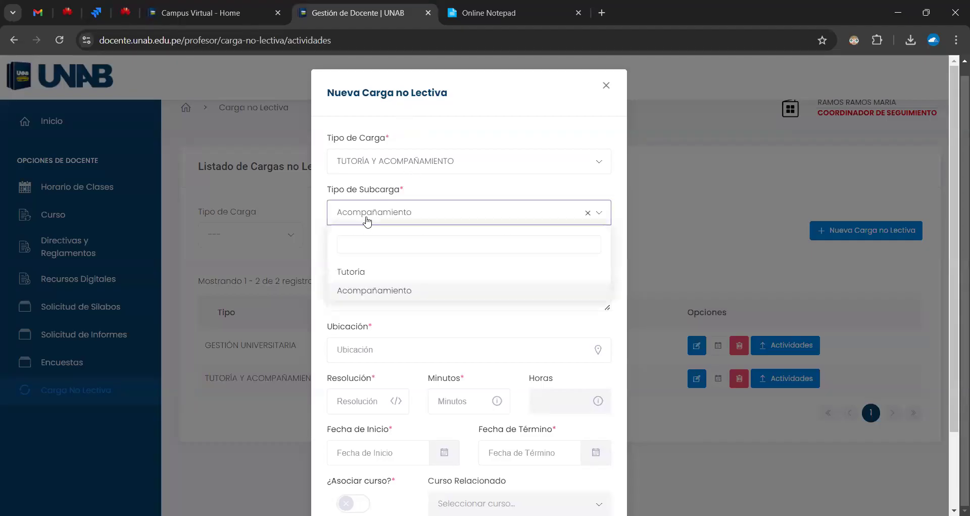
click(372, 291)
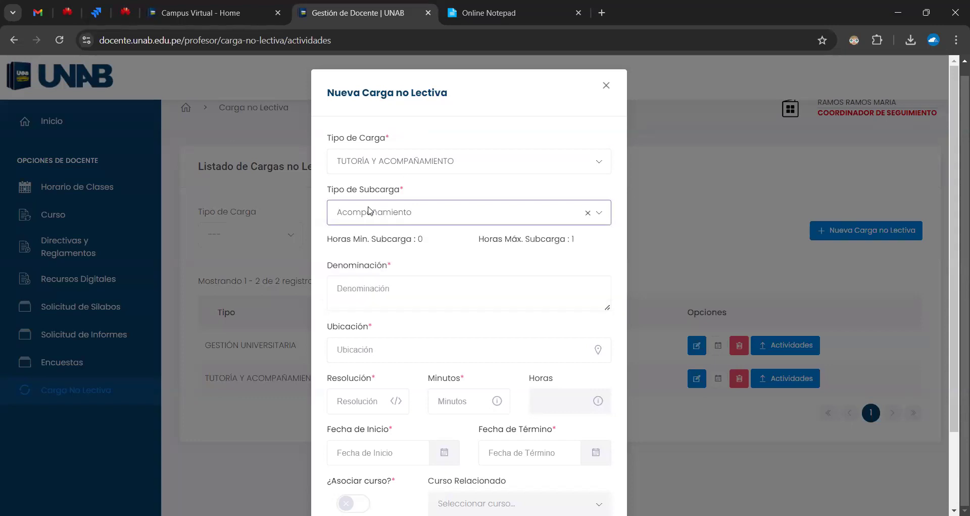
- Point out the Horas Mín. Subcarga and Horas Máx. Subcarga limits of the chosen subcarga
drag(328, 239, 397, 246)
drag(479, 238, 569, 241)
click(569, 241)
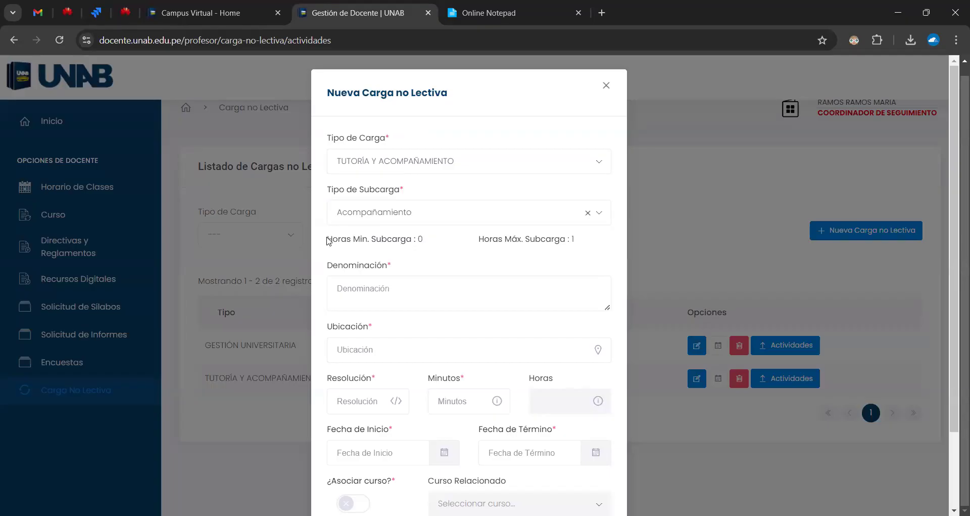
- Enter CARGA NO LECTIVA DE PRUEBA as the Denominación of the new load
scroll(327, 241, down, 2)
drag(327, 201, 383, 203)
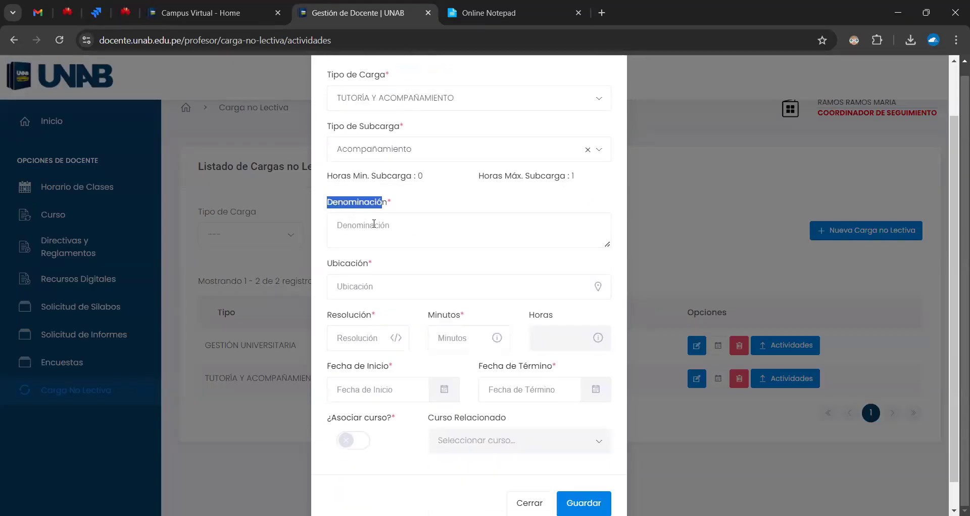
click(389, 231)
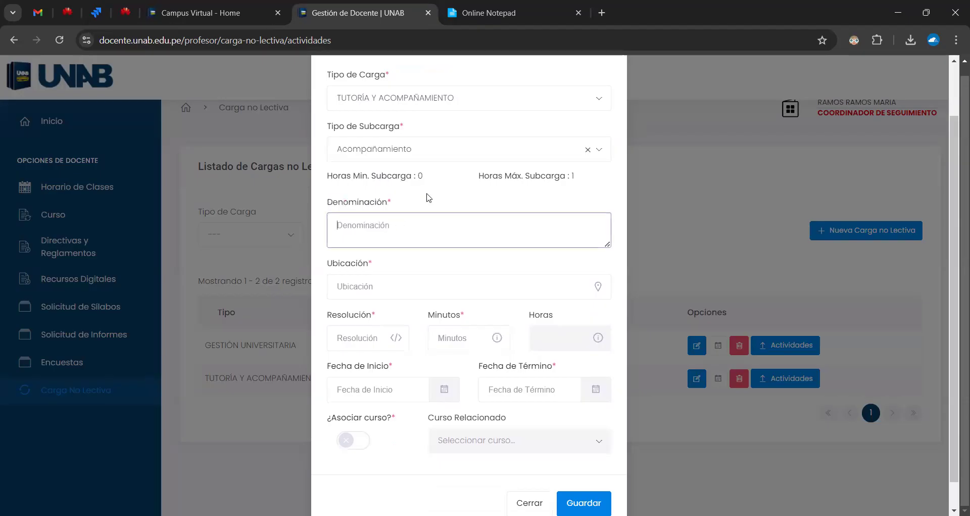
text(CARGA NO LECTIVA DE PR)
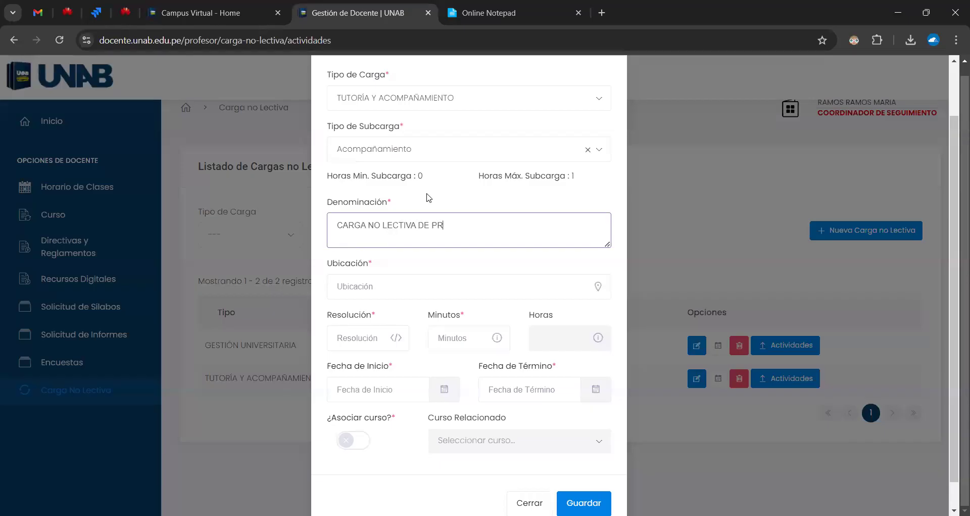
text(UEBA)
- Fill in CAMPUS VIRTUAL as the Ubicación and 001 as the Resolución
scroll(428, 208, down, 1)
key(Tab)
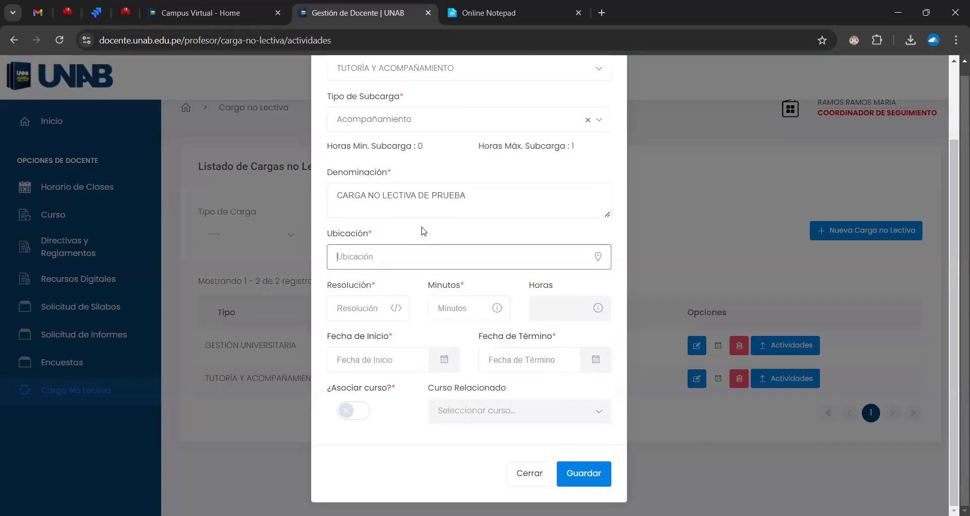
text(CAMPUS VIRTUAL)
click(357, 306)
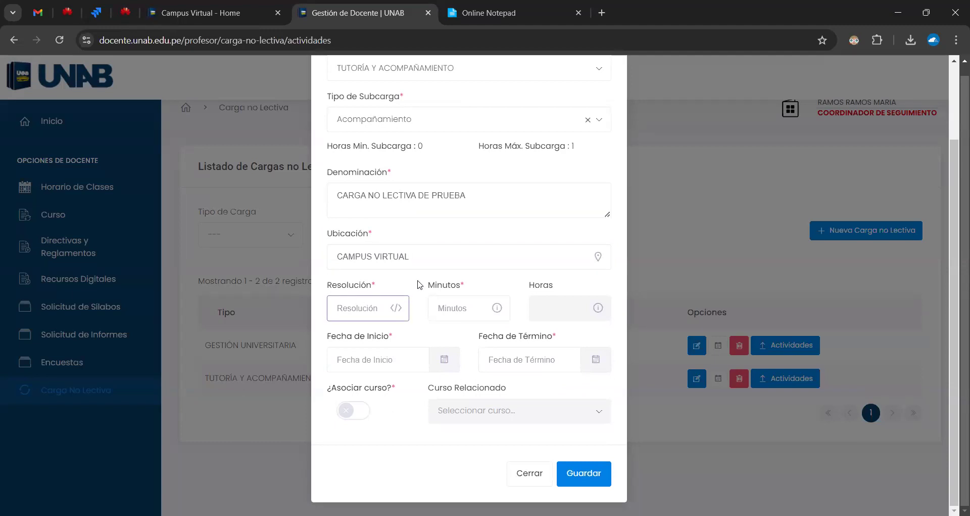
text(00)
- Enter 420 as the Minutos of the load so that its Horas are calculated
click(476, 300)
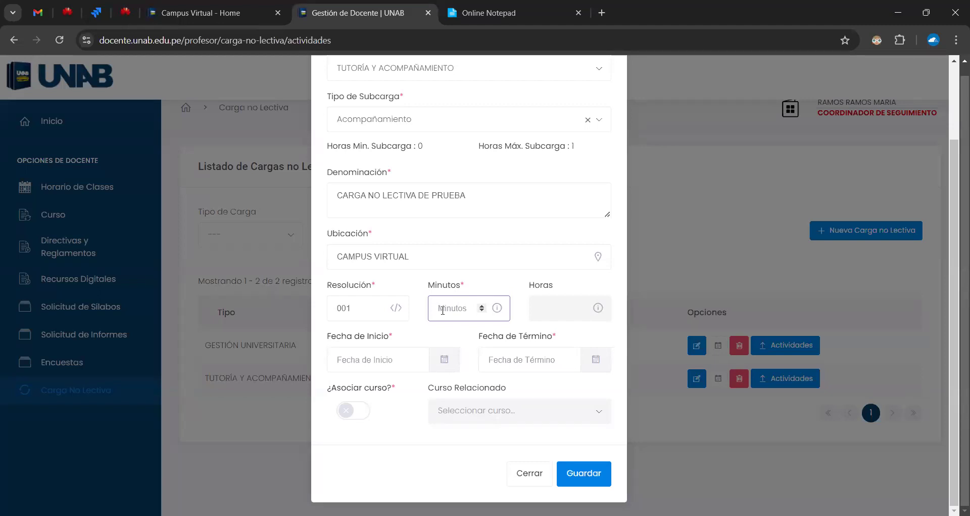
scroll(440, 308, up, 2)
scroll(426, 205, down, 2)
text(6)
key(BackSpace)
text(8)
key(BackSpace)
text(420)
click(513, 296)
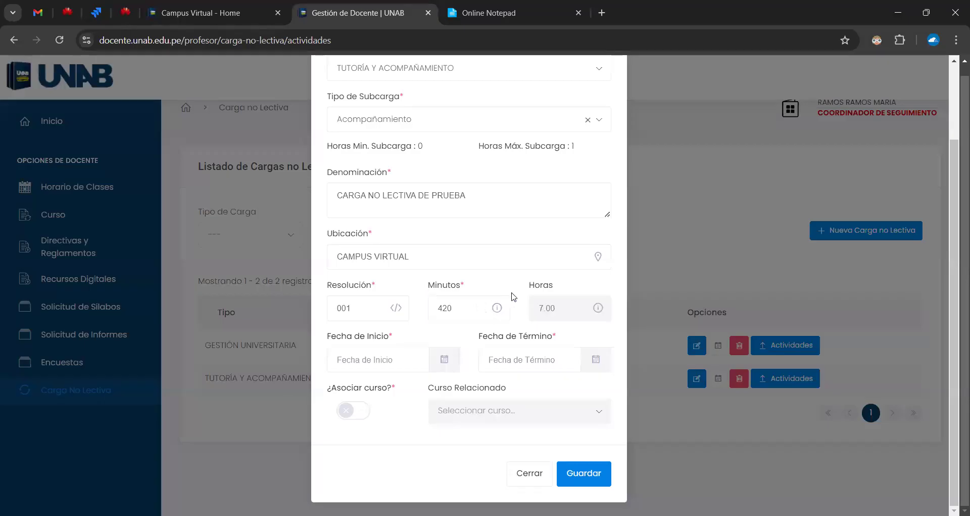
- Change the Minutos to 60 to match the subcarga's maximum hours
scroll(511, 281, up, 2)
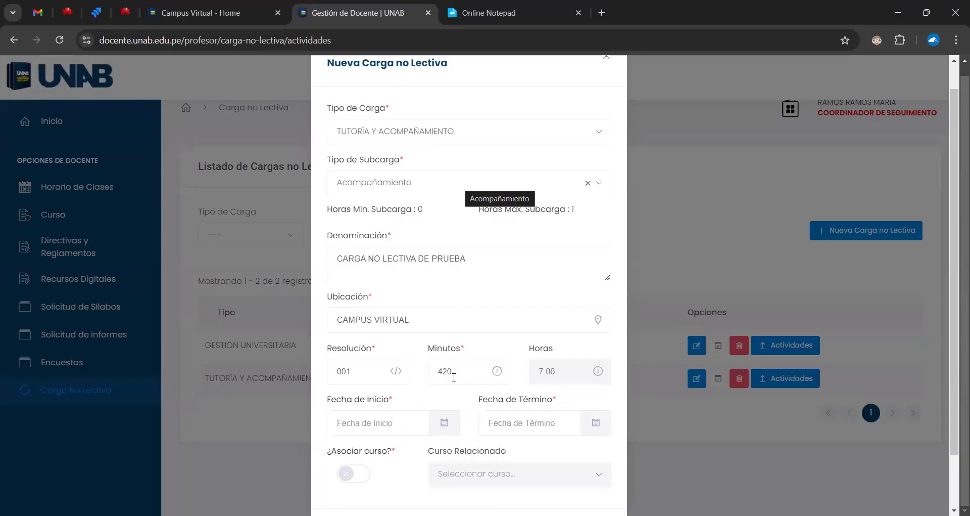
double_click(435, 371)
text(60)
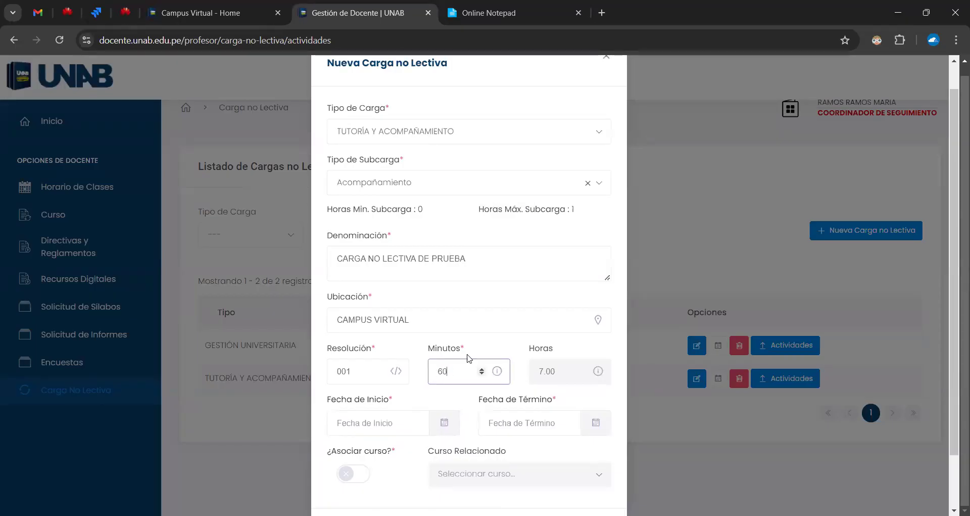
click(484, 352)
scroll(484, 352, down, 2)
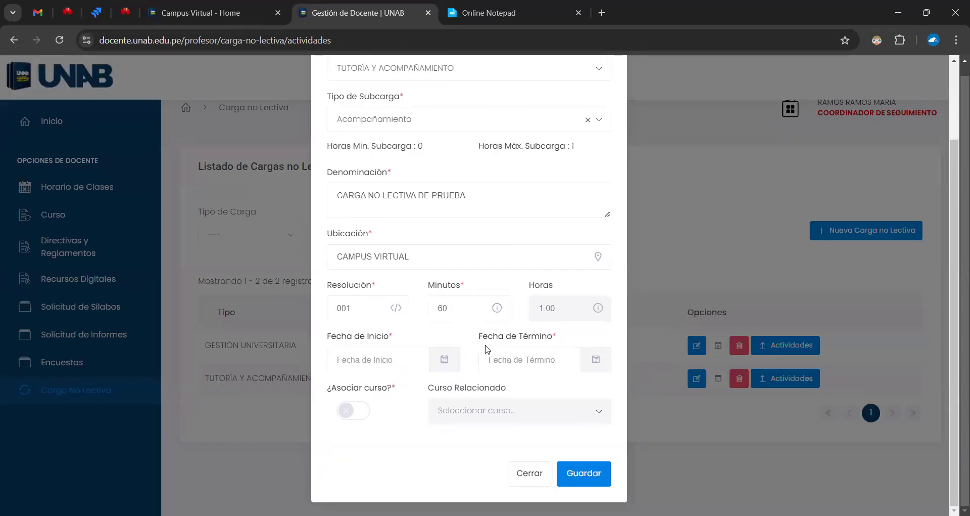
- Point out the Horas Máx. Subcarga limit and the related Minutos and Horas fields
double_click(446, 311)
drag(575, 149, 480, 167)
click(481, 167)
click(462, 318)
drag(430, 284, 556, 286)
click(556, 286)
- Try 50 as the Minutos value and check the equivalent Horas
double_click(458, 304)
text(50)
click(468, 276)
double_click(443, 308)
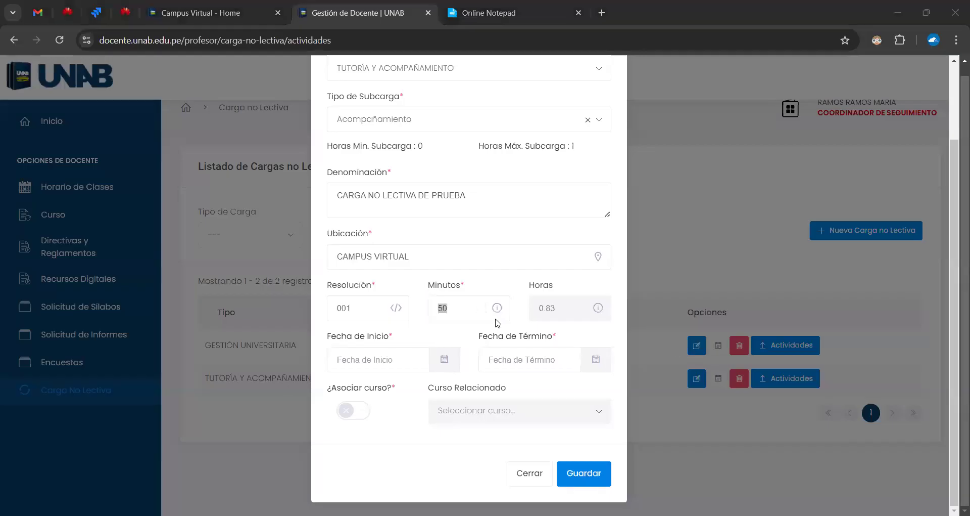
click(489, 290)
- Set the Minutos of the load back to 60
double_click(445, 308)
text(60)
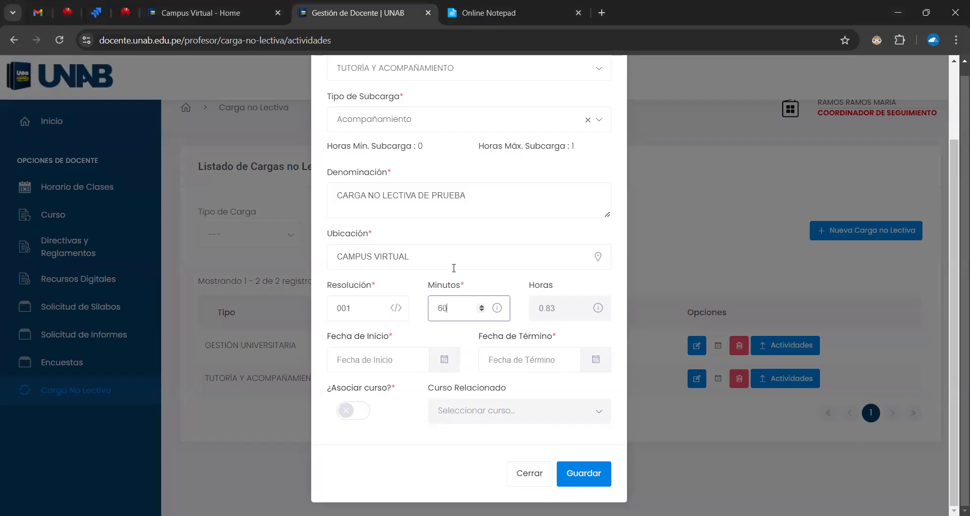
click(482, 278)
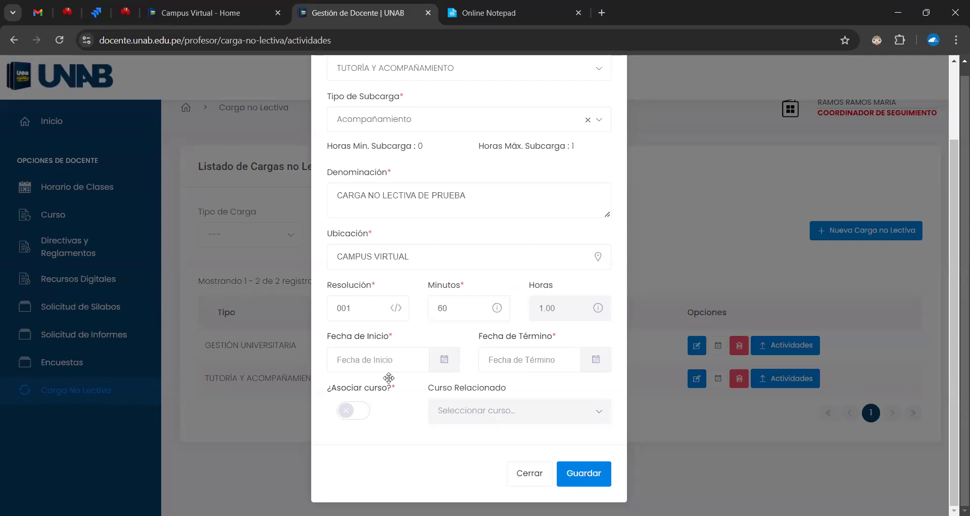
scroll(423, 284, up, 2)
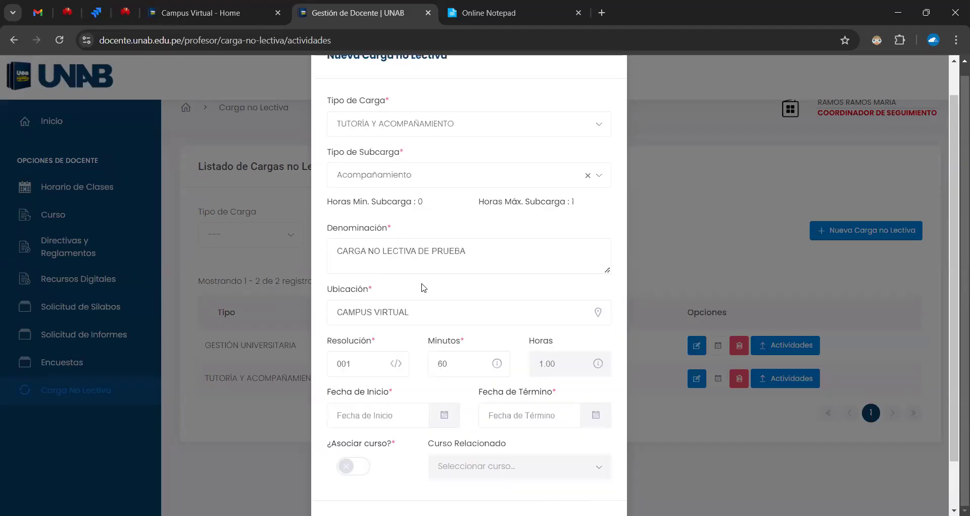
- Set the load's Fecha de Inicio to 14/10/2024 and its Fecha de Término to 01/11/2024
scroll(922, 213, down, 1)
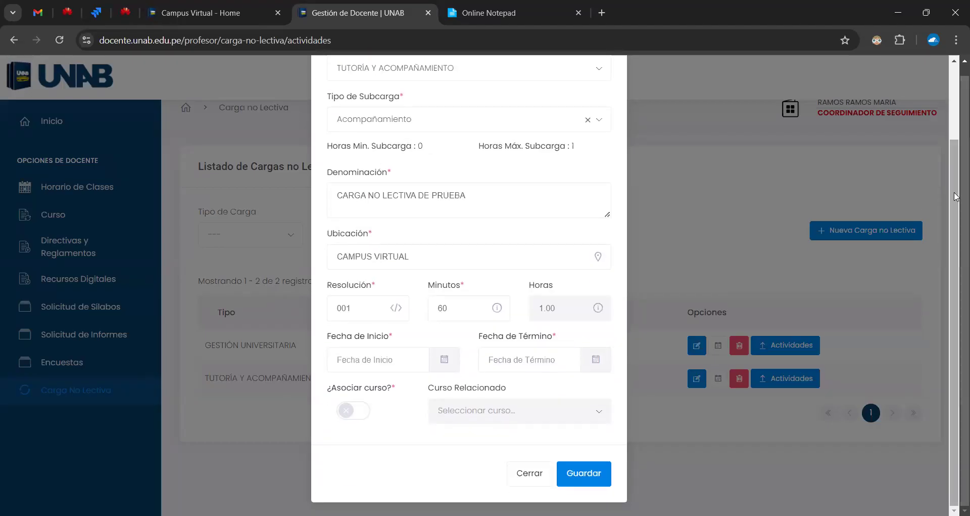
scroll(955, 197, up, 1)
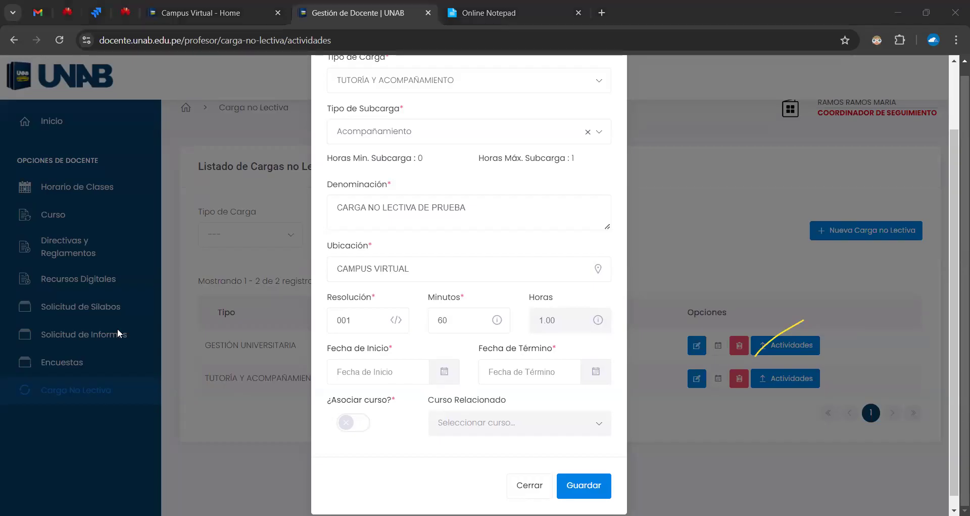
scroll(453, 343, down, 1)
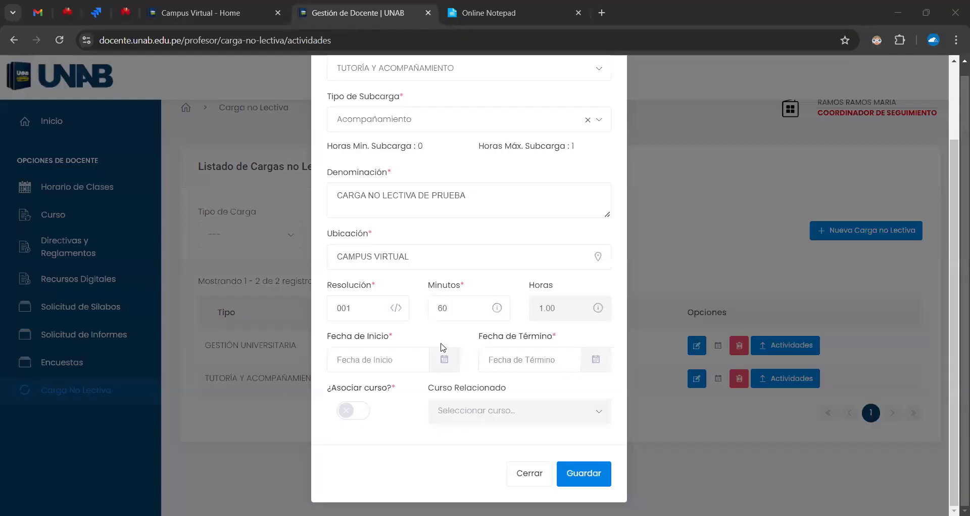
click(383, 358)
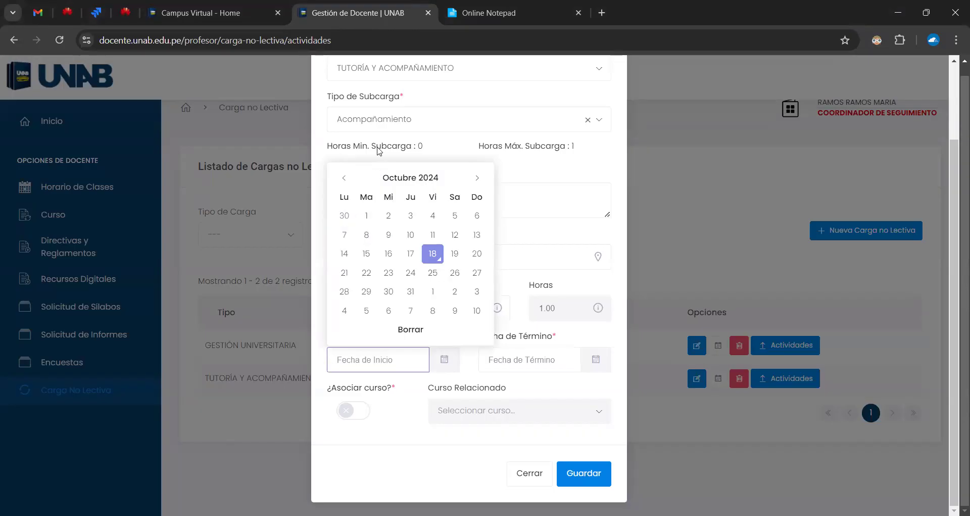
click(345, 255)
click(502, 360)
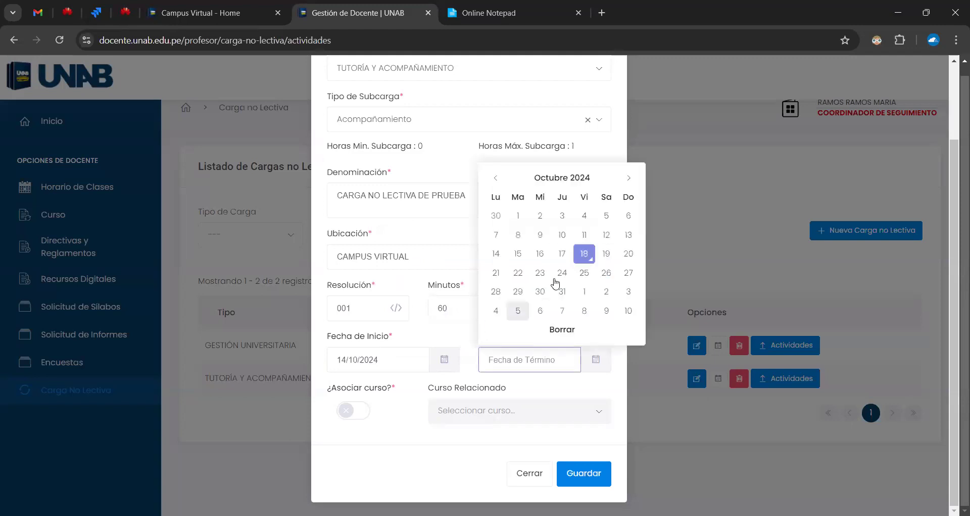
click(585, 291)
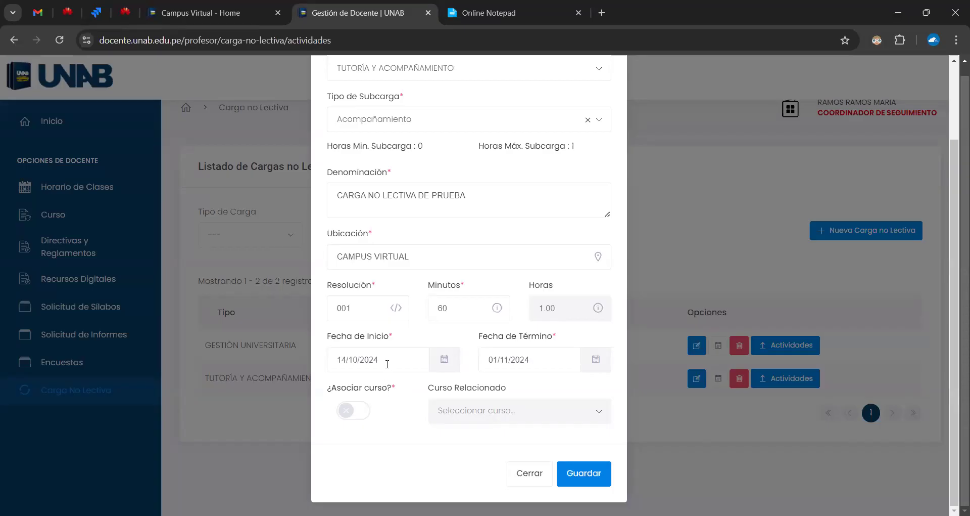
- Review the completed fields and the available Tipo de Carga options, keeping TUTORÍA Y ACOMPAÑAMIENTO
scroll(387, 362, up, 1)
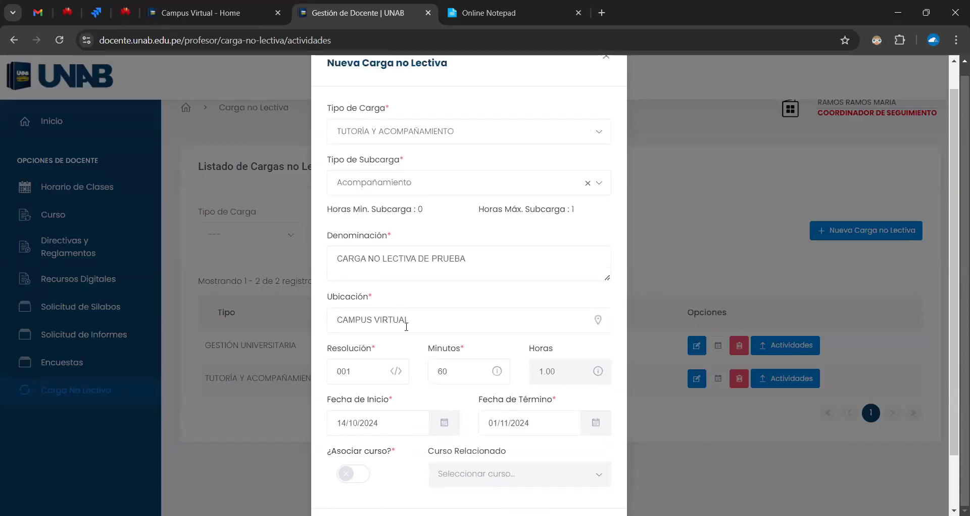
scroll(405, 349, down, 1)
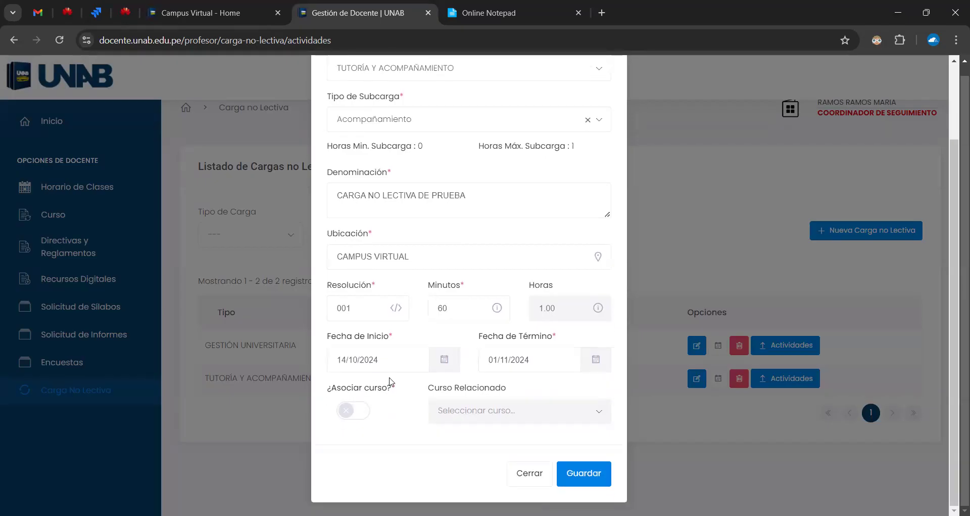
click(451, 77)
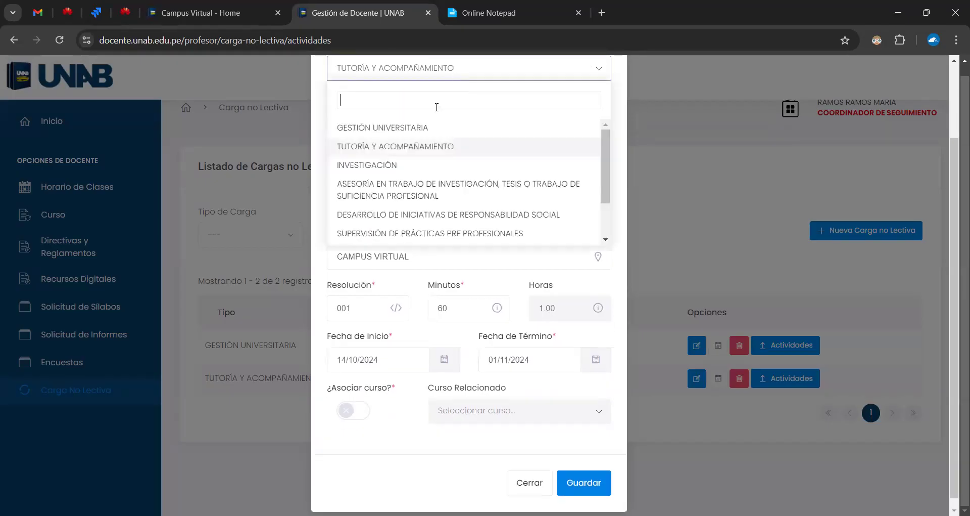
click(620, 159)
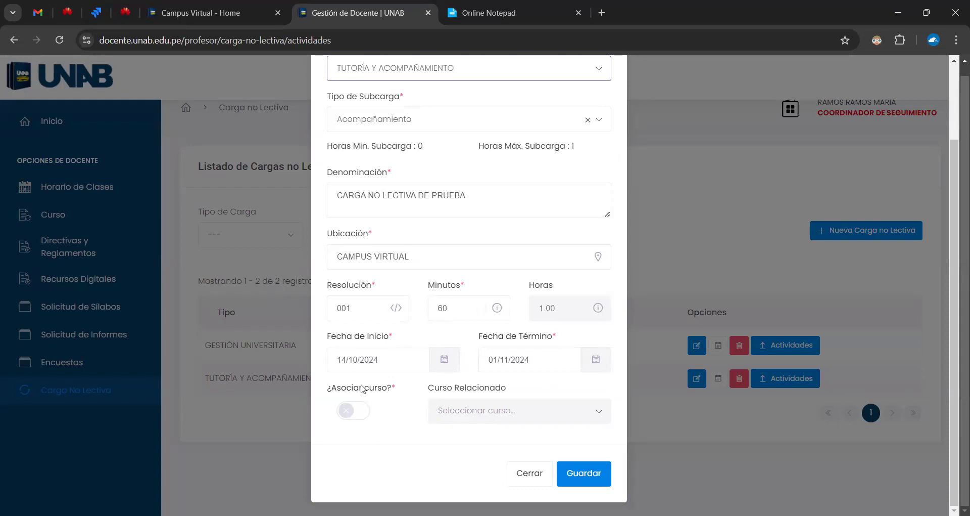
- Turn on ¿Asociar curso?, check the choices for Curso Relacionado, and turn the course association off again
click(344, 407)
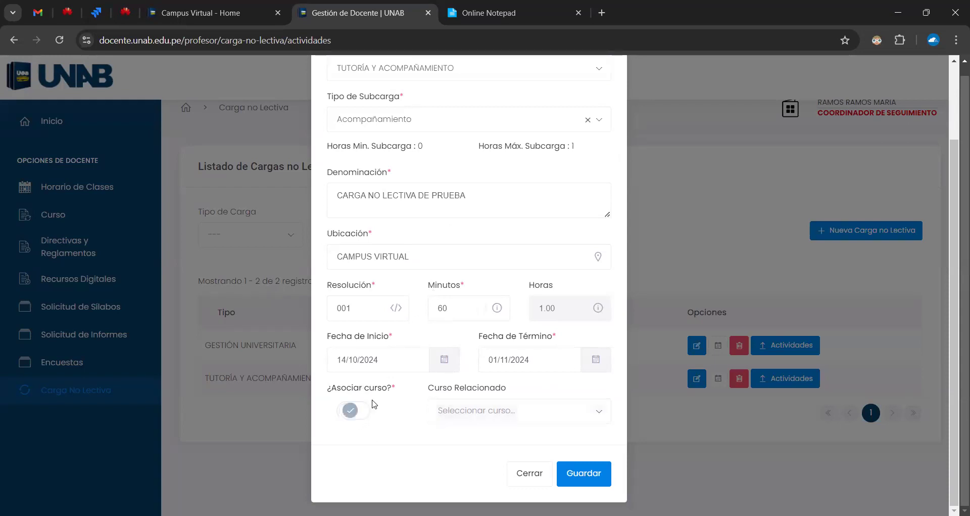
click(495, 411)
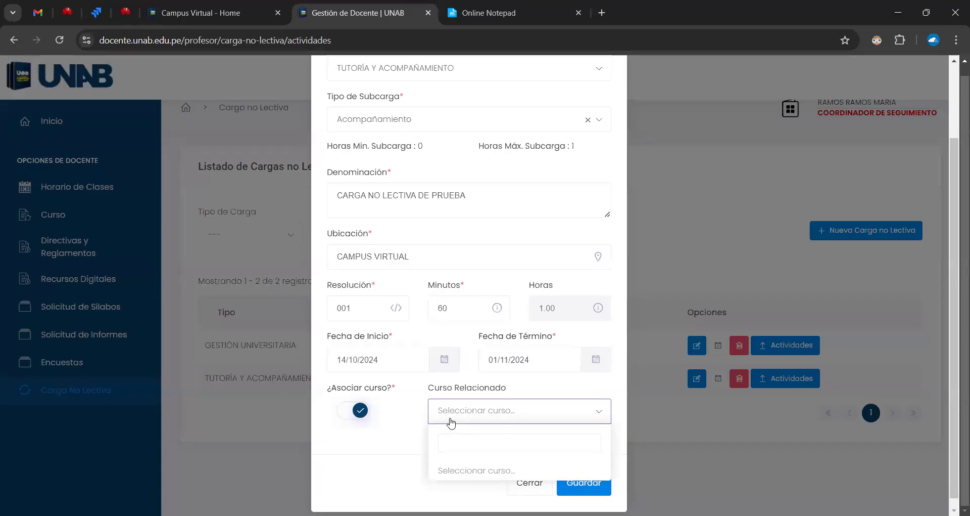
click(424, 383)
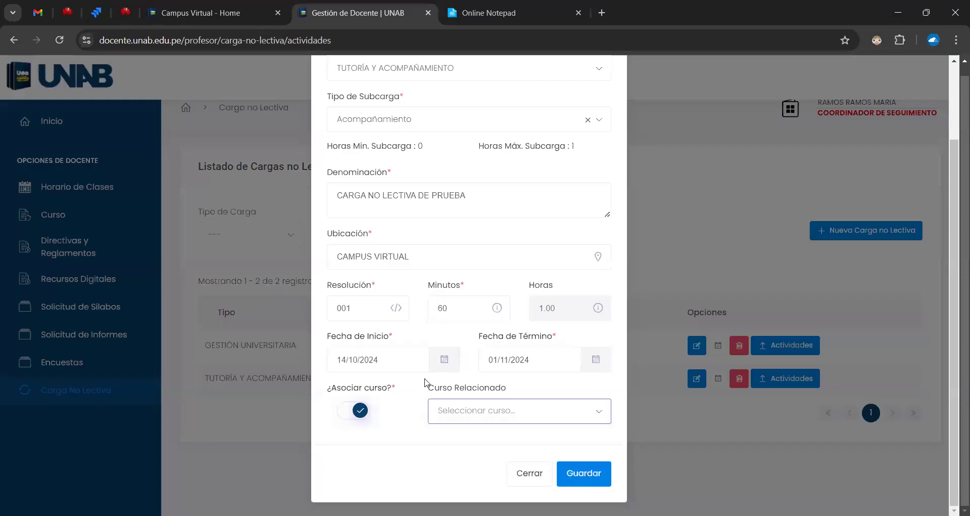
click(462, 410)
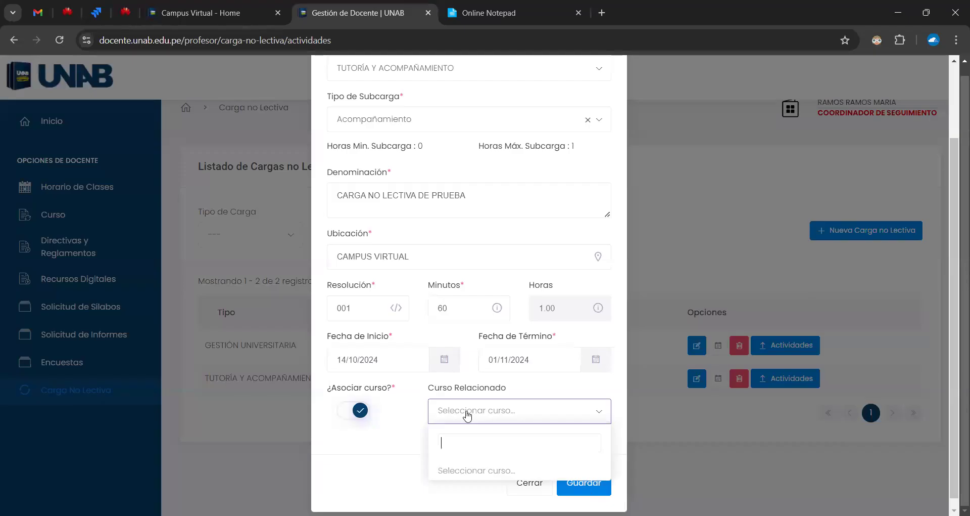
click(411, 386)
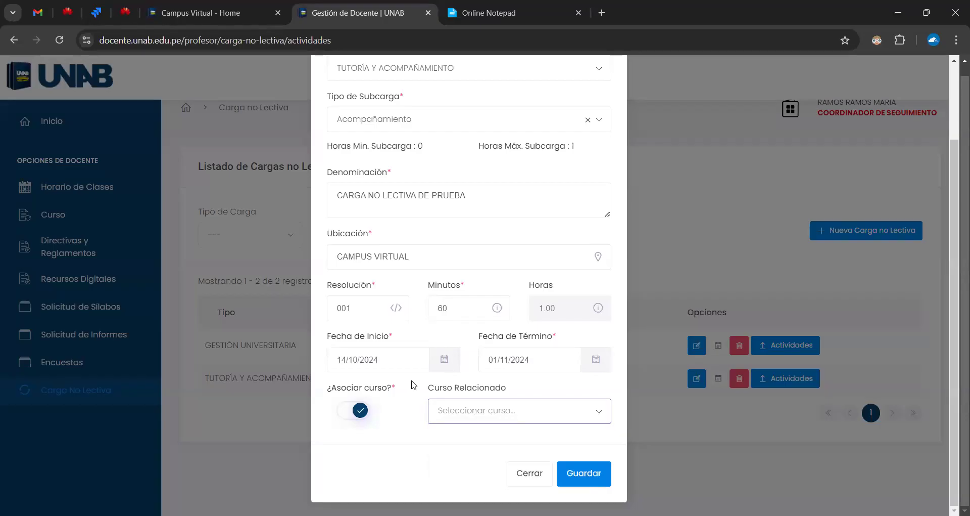
click(365, 411)
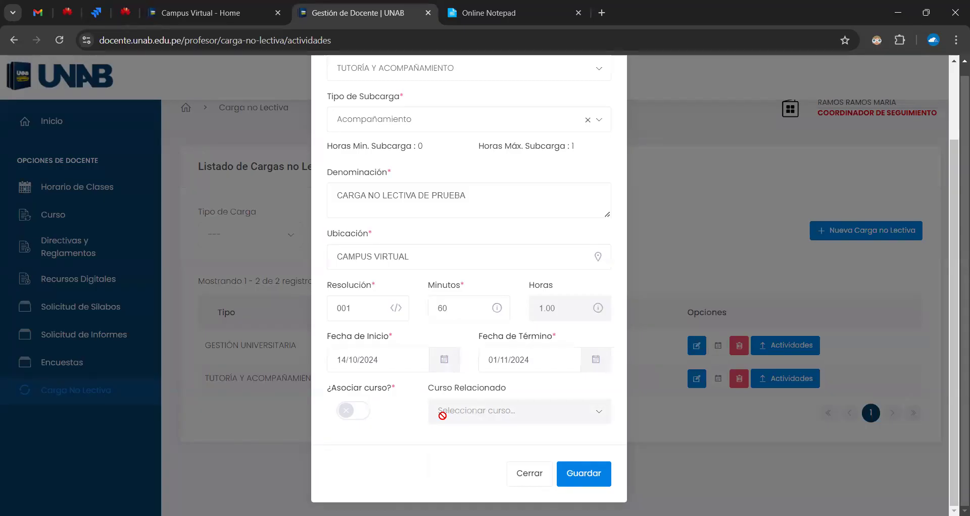
- Save the new non-teaching load CARGA NO LECTIVA DE PRUEBA
key(Return)
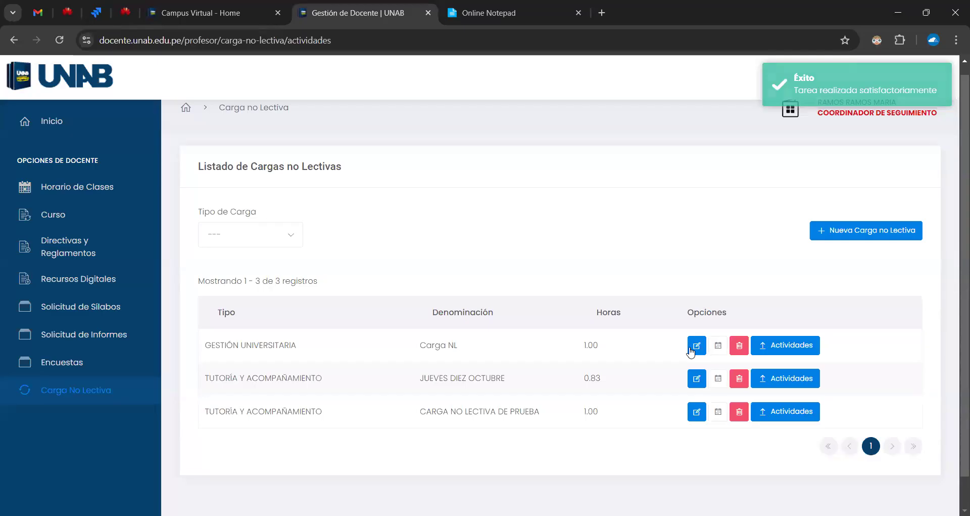
- Open the Carga NL record for editing, turn on its course association and check the choices for Curso Relacionado
click(696, 348)
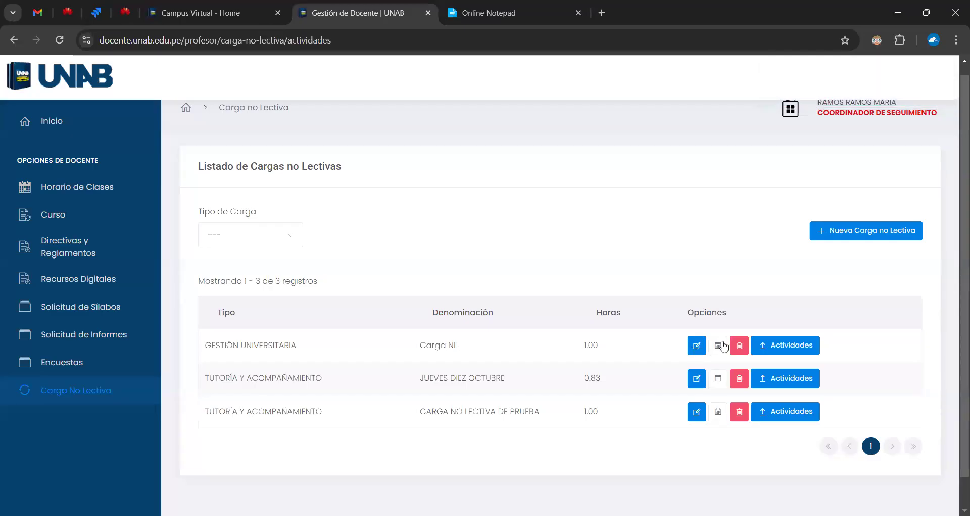
scroll(445, 374, down, 1)
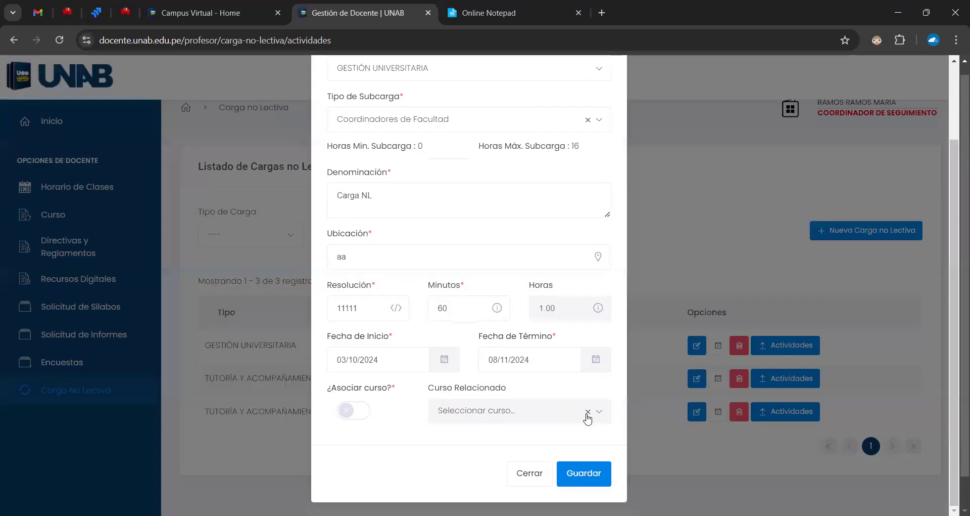
click(347, 410)
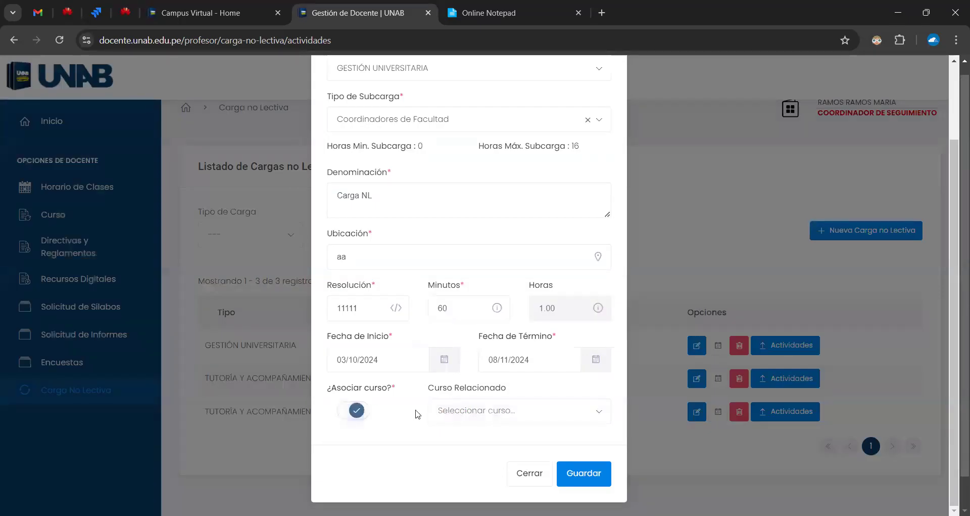
click(469, 410)
click(415, 410)
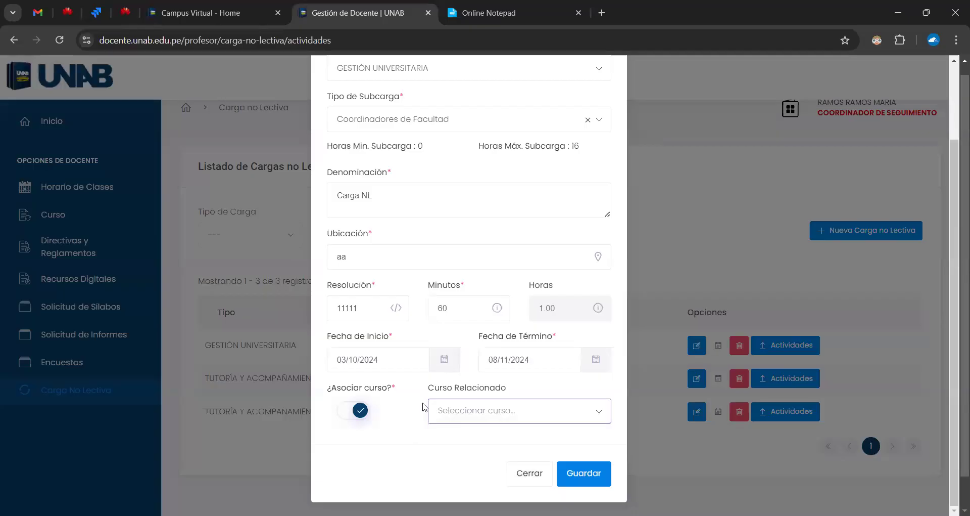
scroll(430, 394, up, 2)
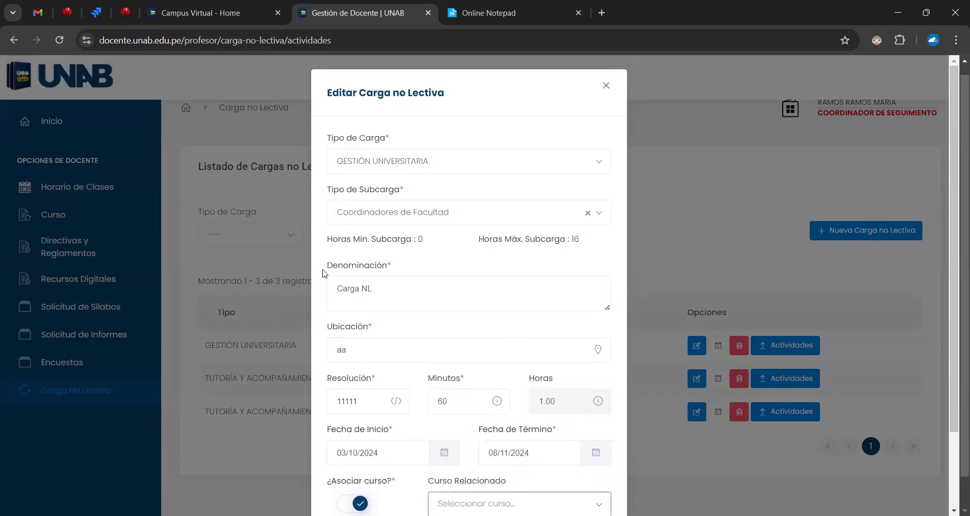
scroll(325, 273, down, 2)
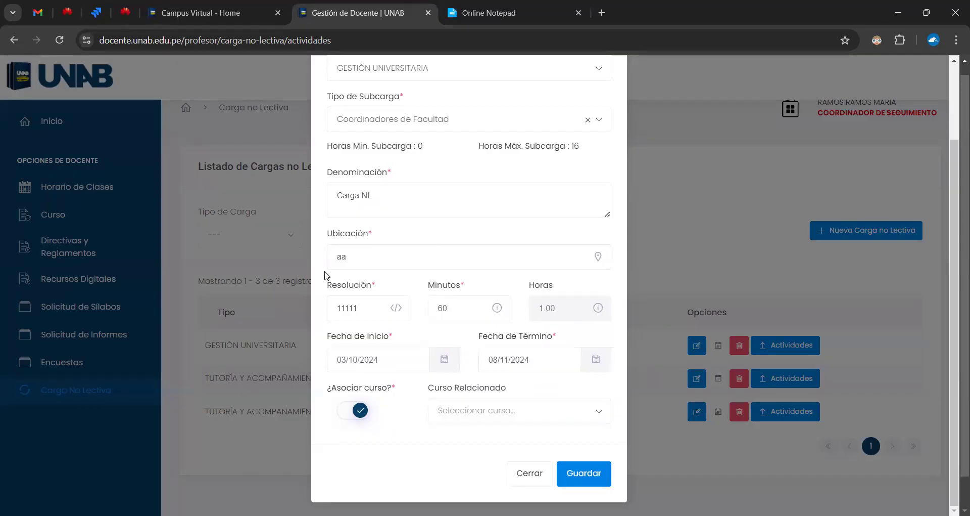
- Try TUTORÍA Y ACOMPAÑAMIENTO with subcarga Acompañamiento on Carga NL, review the form, and close it without saving
scroll(325, 275, up, 2)
click(396, 138)
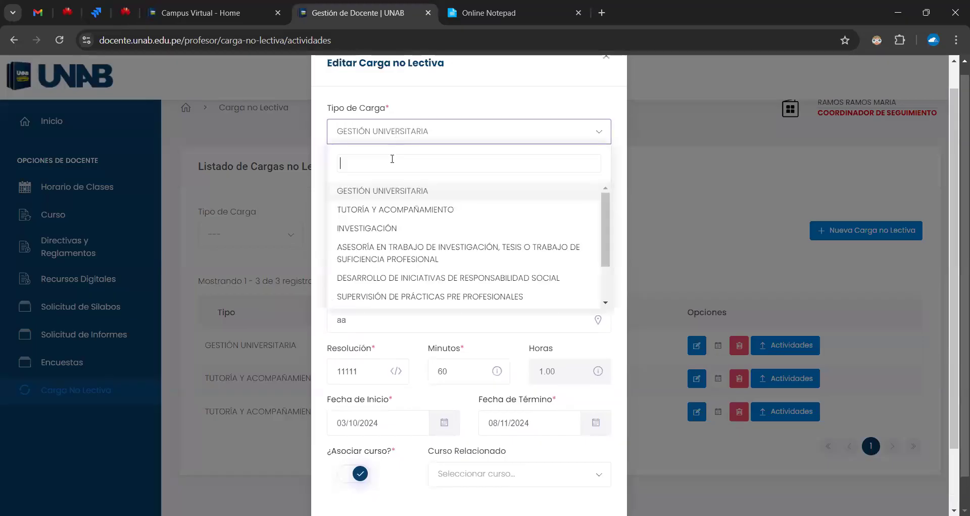
click(374, 212)
click(390, 183)
click(375, 261)
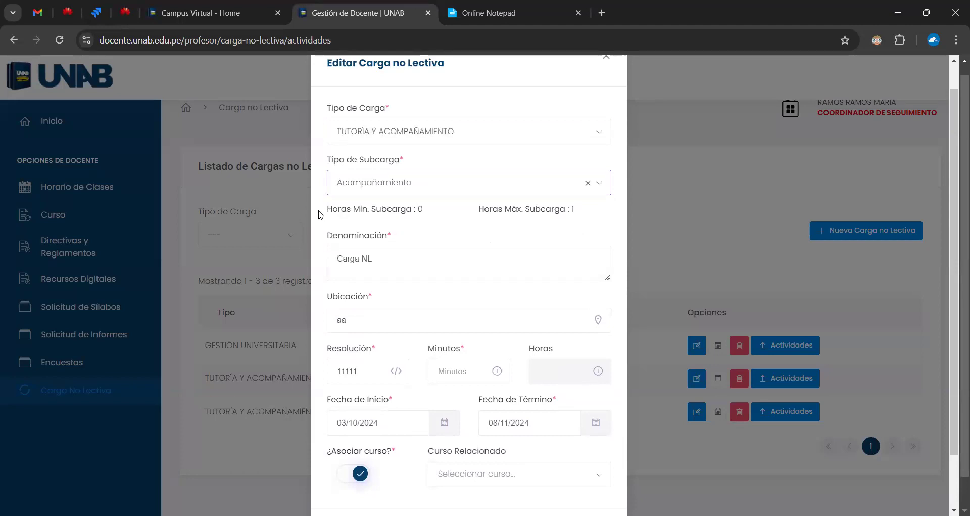
scroll(319, 215, up, 1)
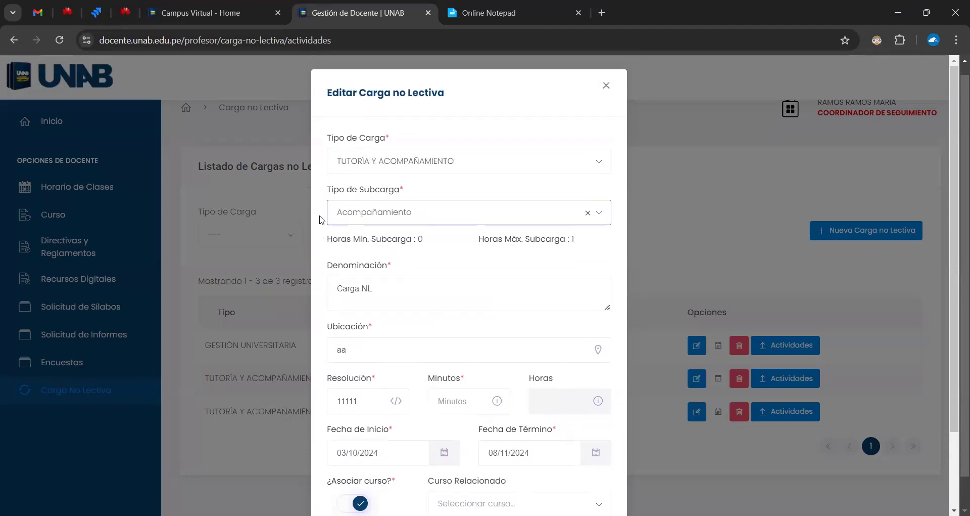
scroll(319, 217, down, 2)
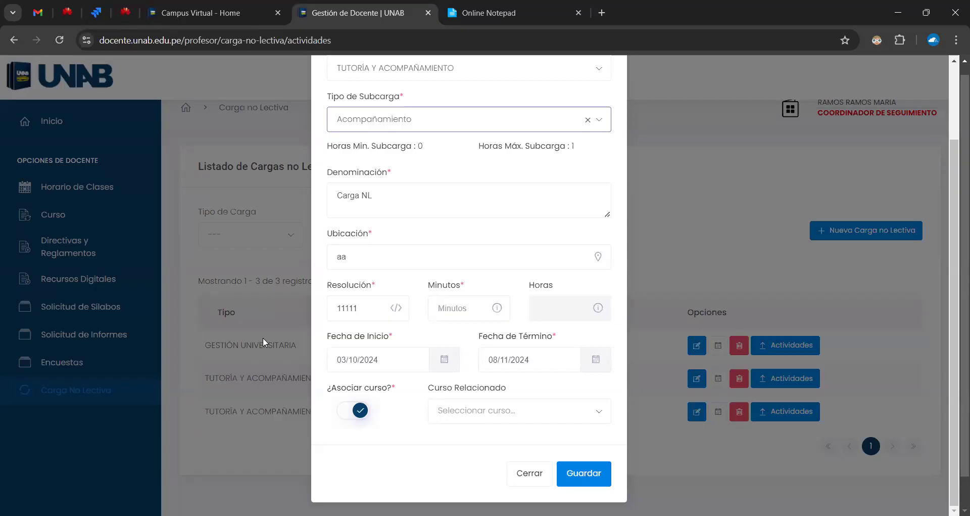
click(269, 353)
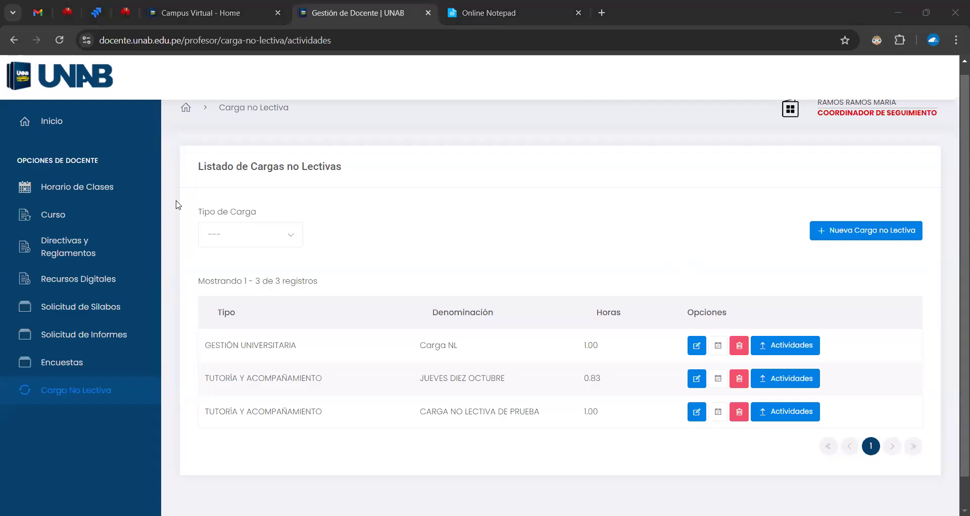
- Start another new carga no lectiva with type TUTORÍA Y ACOMPAÑAMIENTO and subcarga Tutoria, and review its remaining fields
click(849, 237)
click(401, 161)
click(397, 239)
click(411, 203)
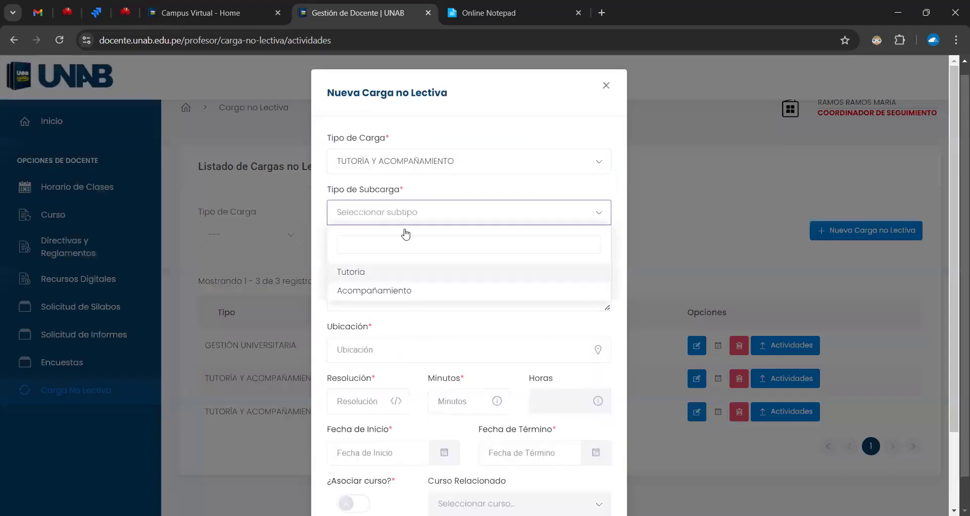
click(398, 266)
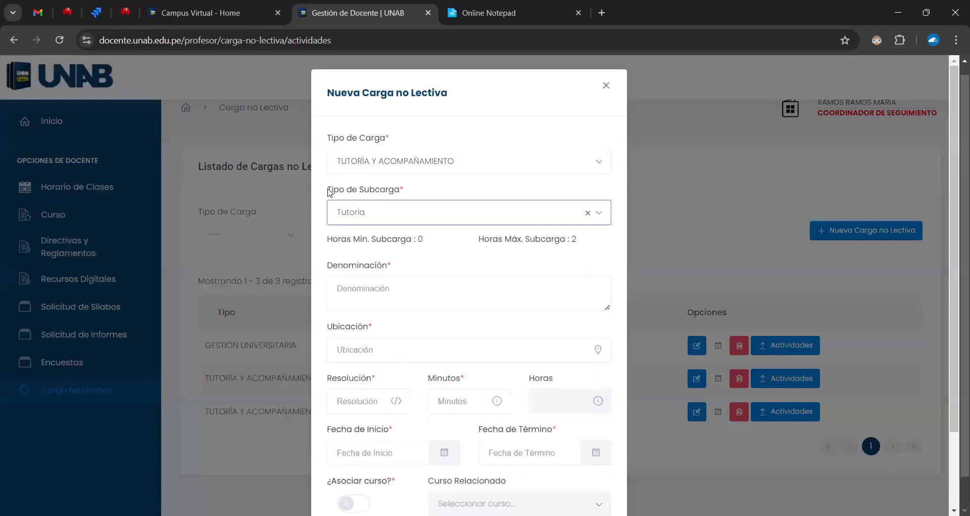
scroll(330, 192, down, 2)
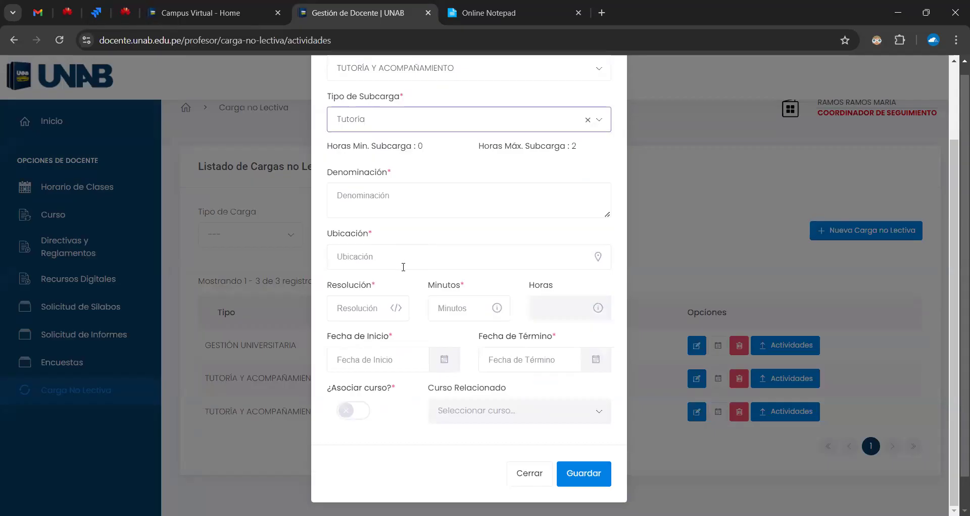
scroll(408, 265, up, 2)
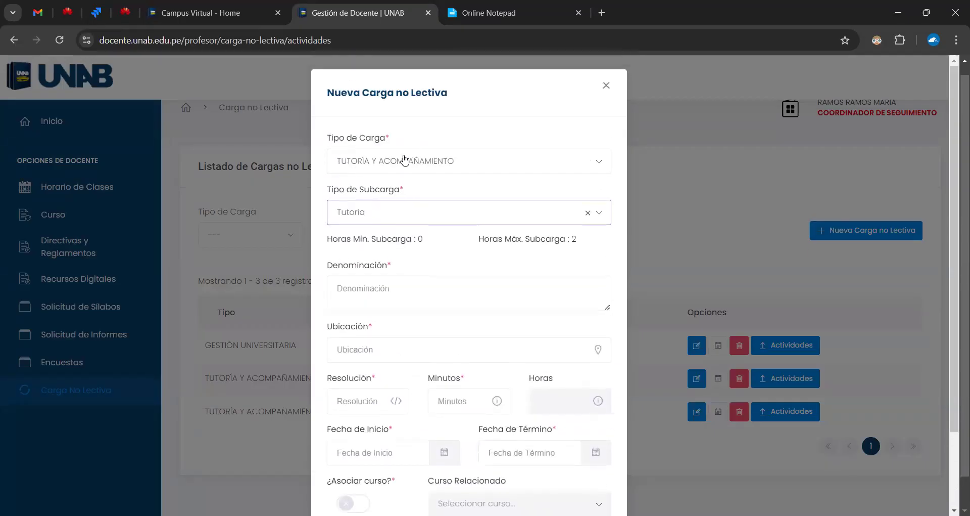
click(364, 135)
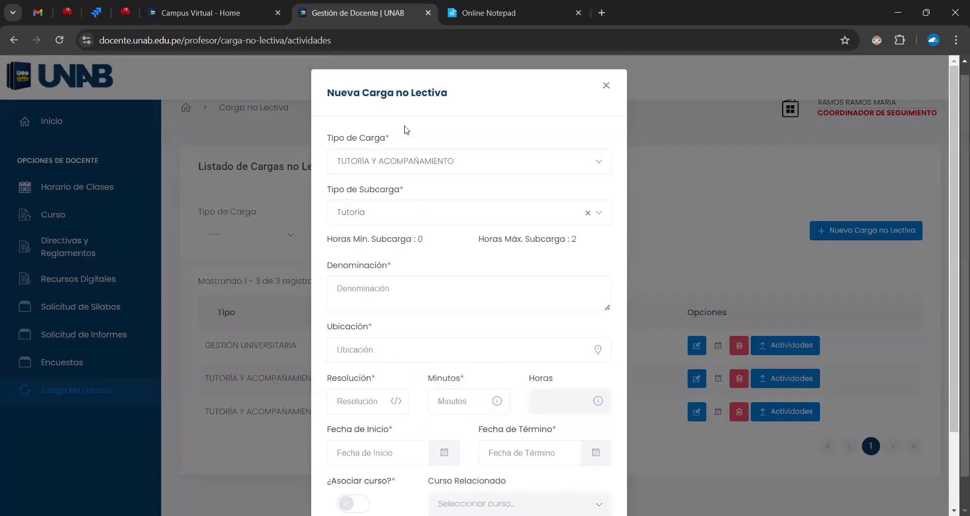
scroll(351, 210, down, 2)
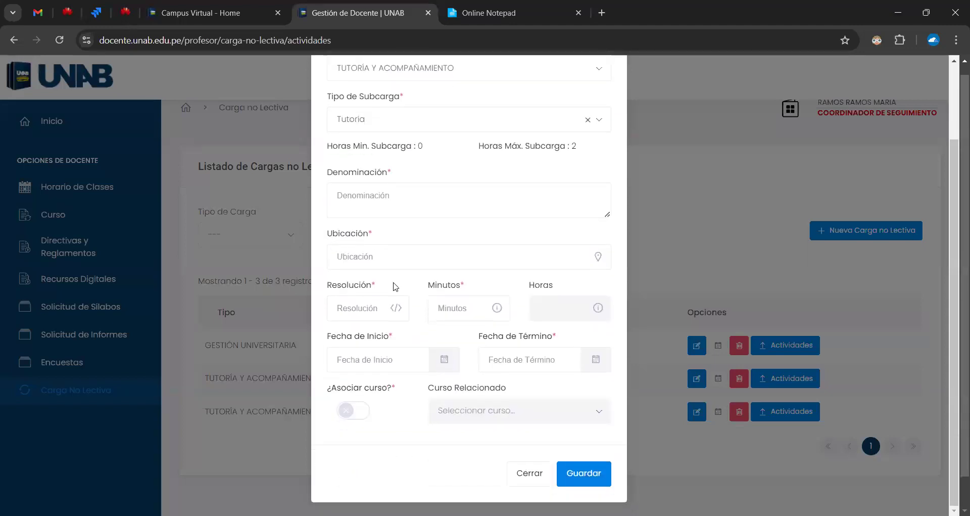
- Switch to the Campus Virtual home page and locate the Sistema de Gestión de Tutorías module
click(214, 9)
scroll(409, 253, down, 3)
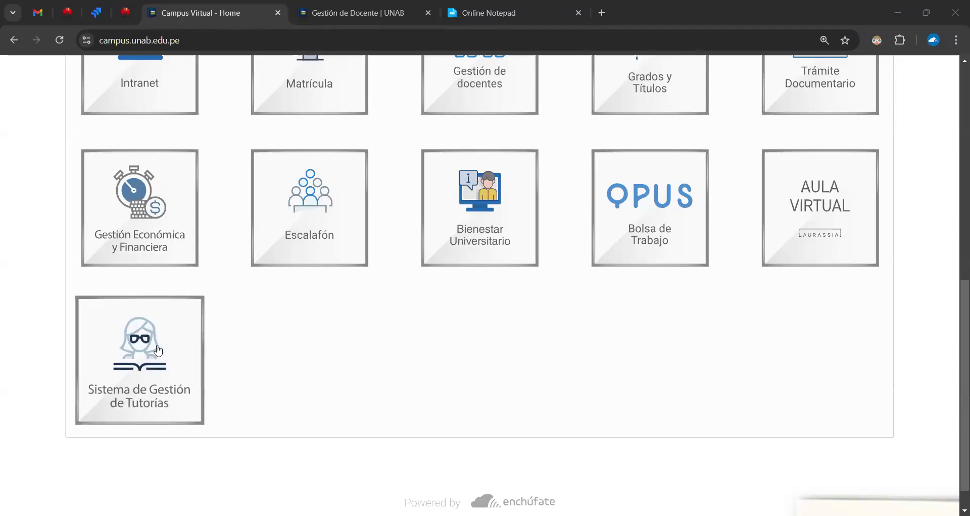
- Compare the Campus Virtual home page modules with the open Nueva Carga no Lectiva form in Gestión de Docente
scroll(251, 296, up, 3)
click(393, 4)
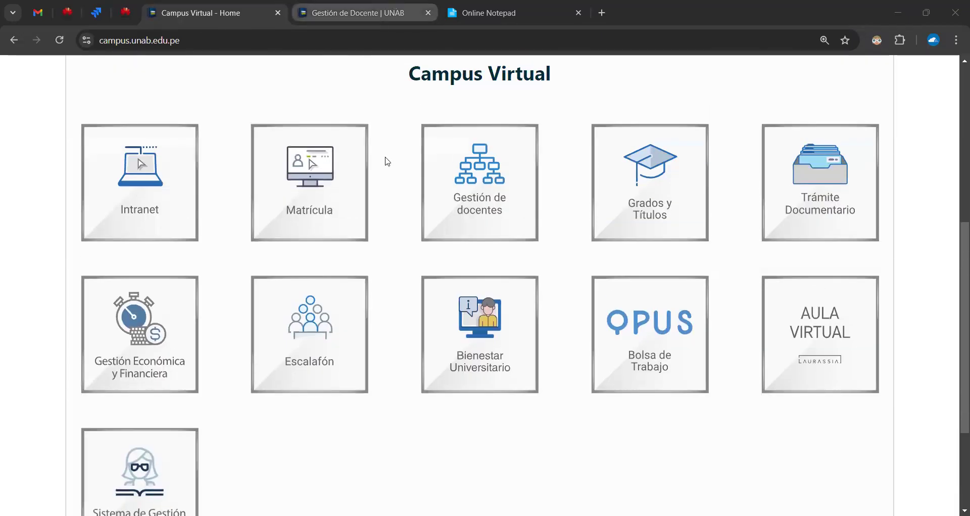
scroll(330, 220, up, 1)
scroll(330, 220, up, 1)
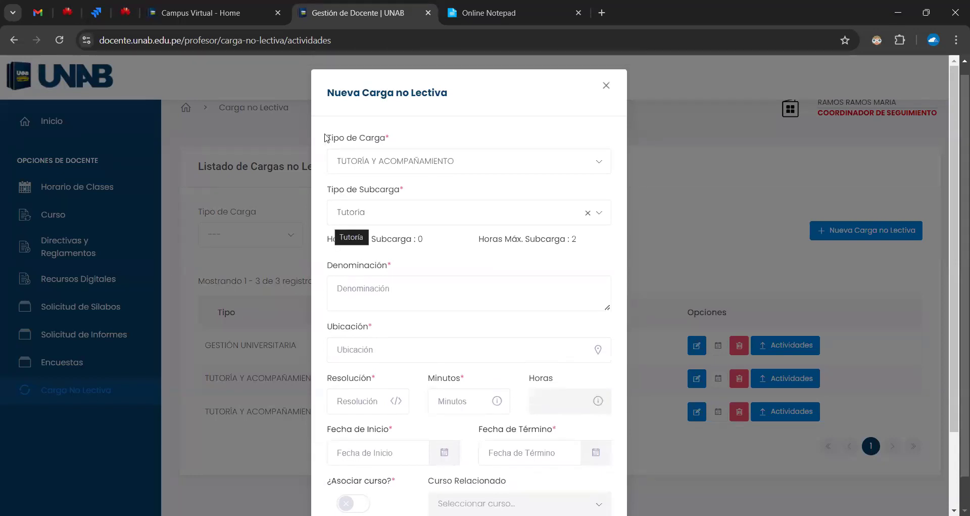
scroll(328, 144, down, 2)
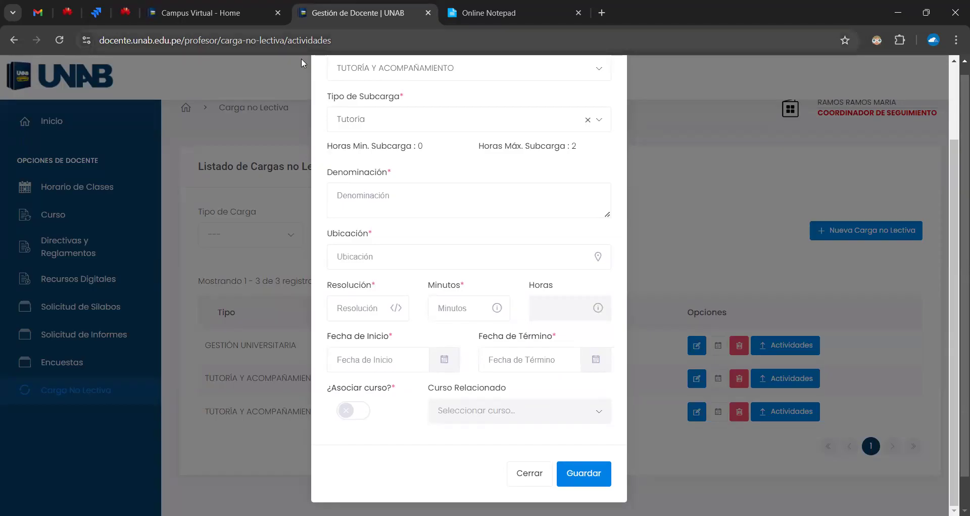
click(237, 12)
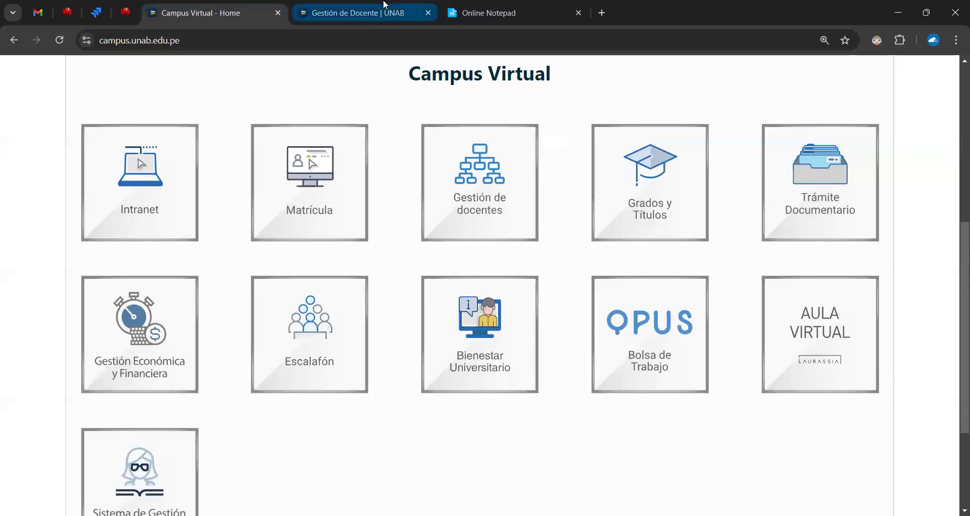
click(385, 6)
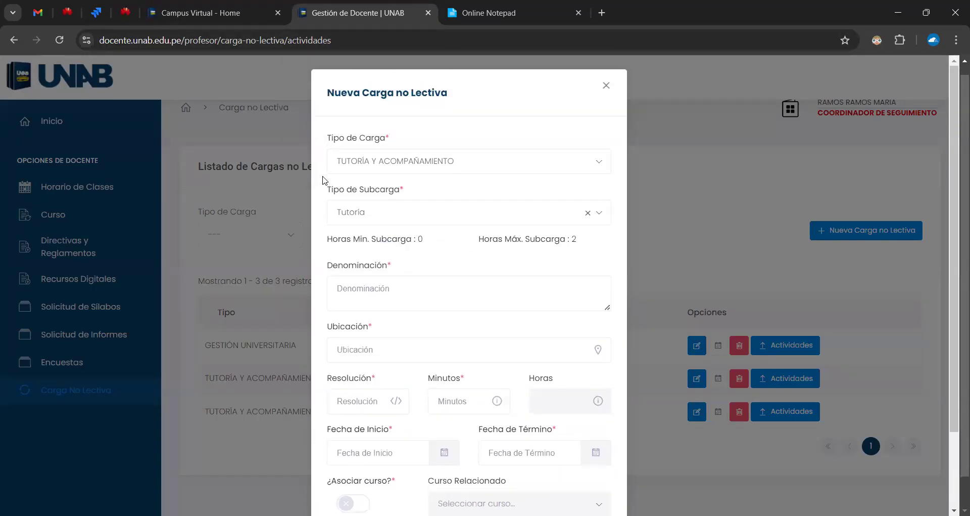
- Check the Tipo de Carga choices, review the remaining fields of the new load form, and close it without saving
click(343, 163)
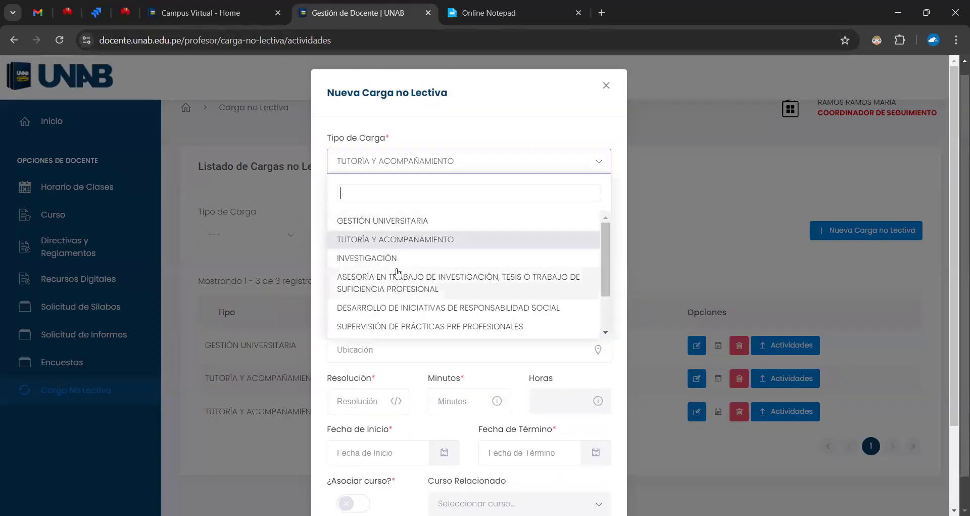
click(320, 220)
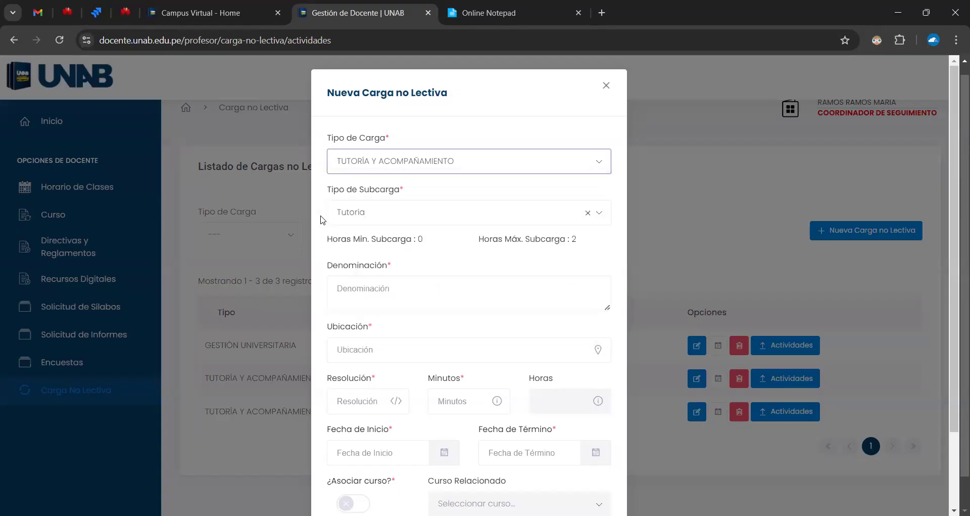
scroll(321, 220, down, 2)
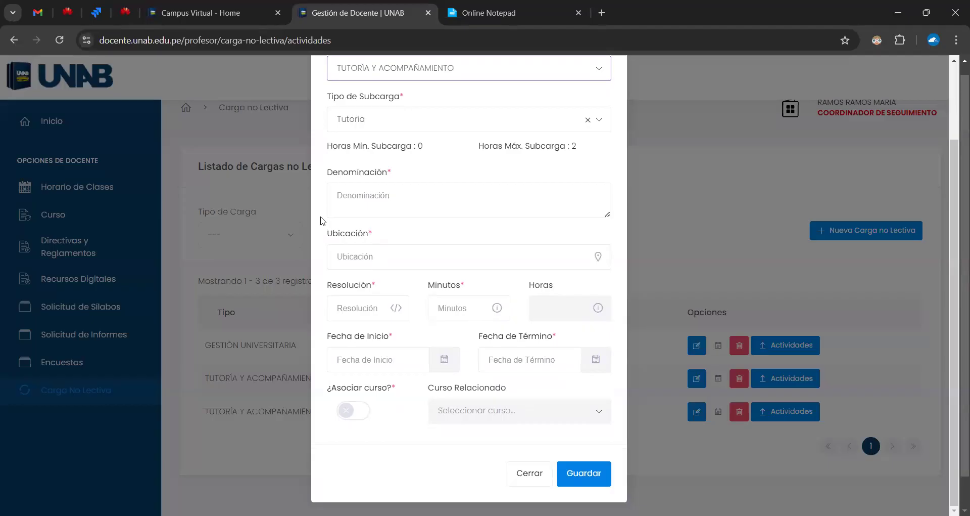
click(262, 229)
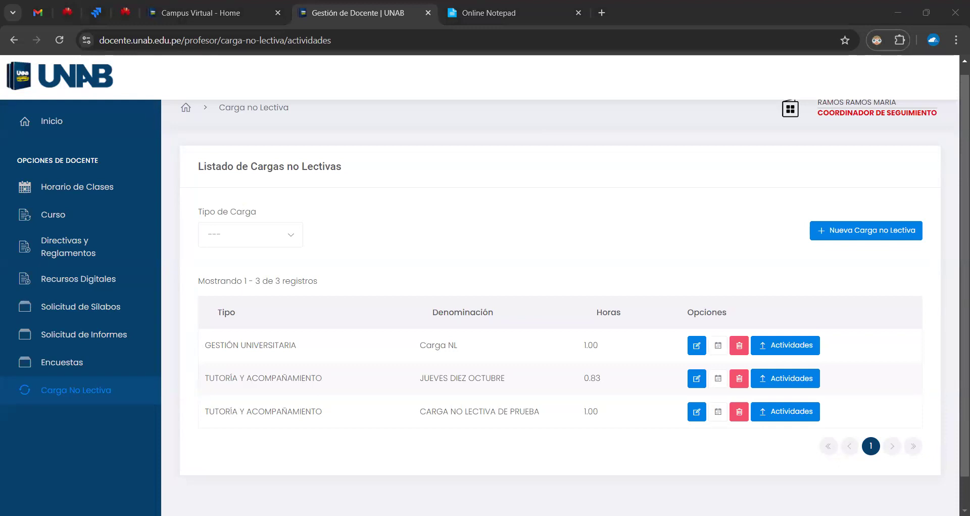
- Examine the type, denomination and hours of the Carga NL record in the list of cargas no lectivas
click(568, 231)
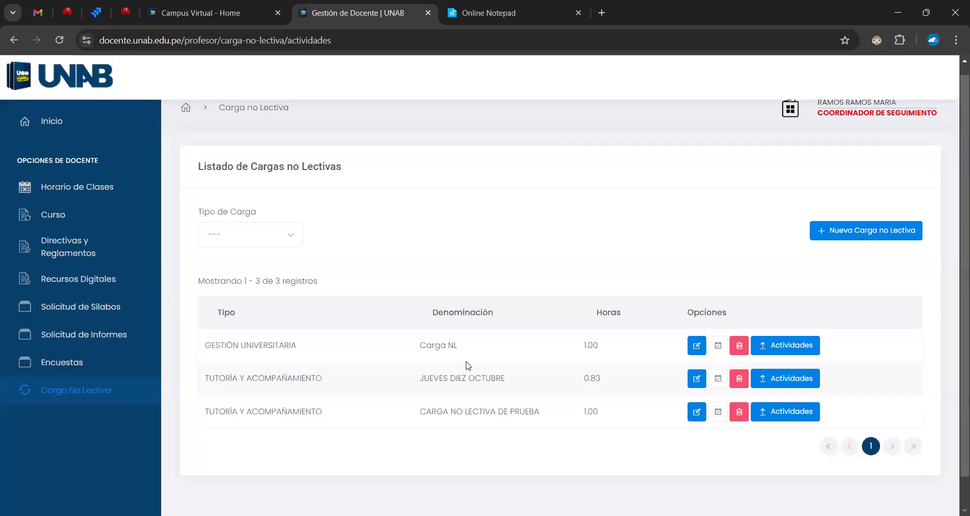
drag(211, 345, 598, 347)
drag(583, 386, 617, 384)
click(392, 367)
drag(236, 339, 295, 346)
drag(427, 345, 468, 352)
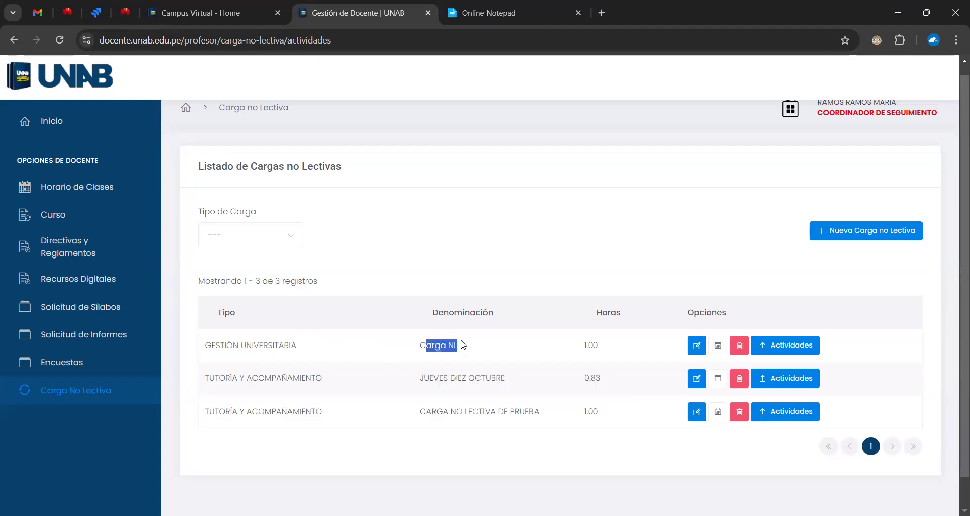
drag(599, 346, 586, 348)
click(609, 350)
- Open the Carga NL record for editing and review its Tipo de Carga, Tipo de Subcarga, Denominación and Ubicación fields
click(700, 348)
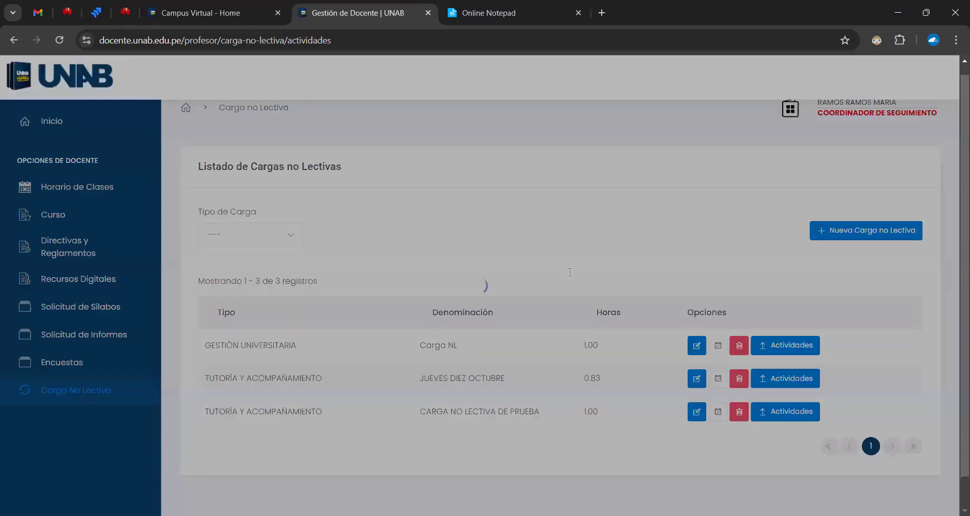
scroll(615, 194, down, 2)
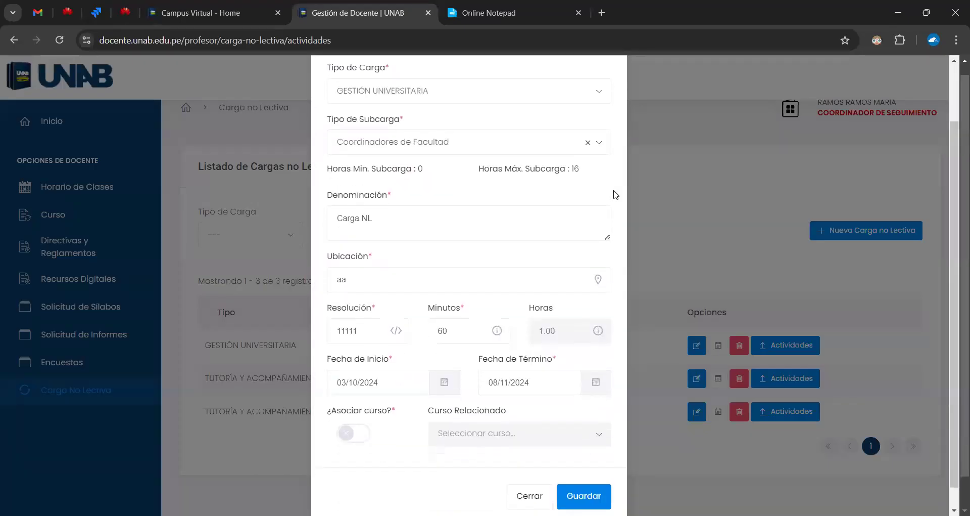
scroll(506, 172, up, 2)
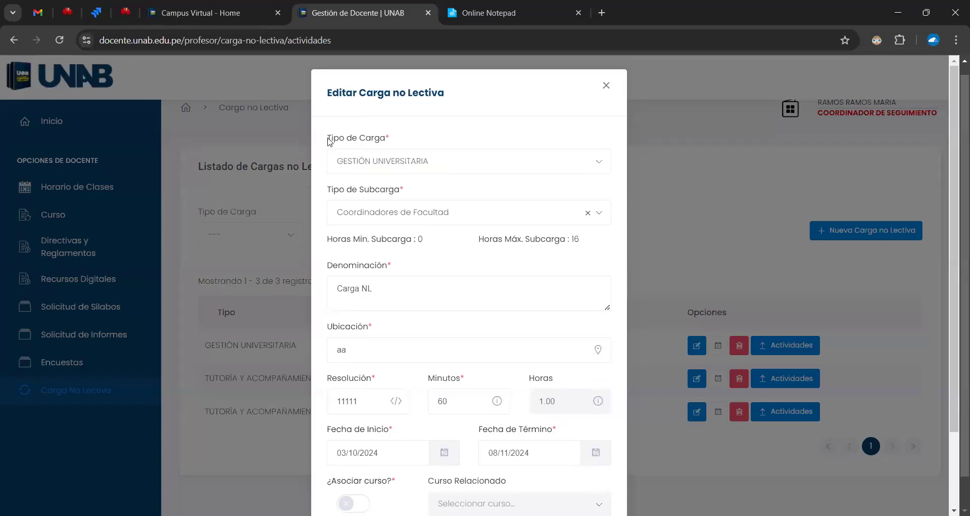
drag(329, 141, 391, 145)
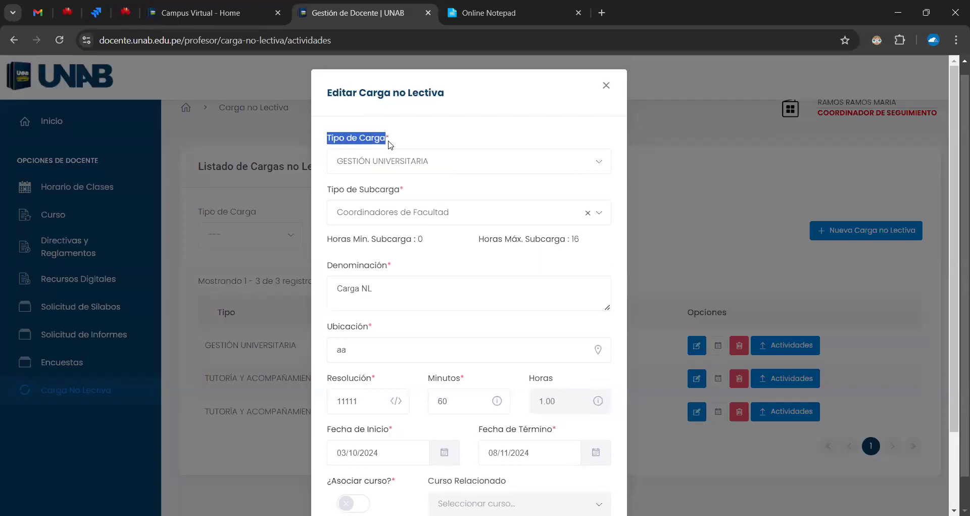
drag(332, 192, 417, 196)
scroll(418, 196, down, 1)
drag(328, 203, 405, 207)
scroll(405, 207, down, 1)
drag(332, 233, 370, 249)
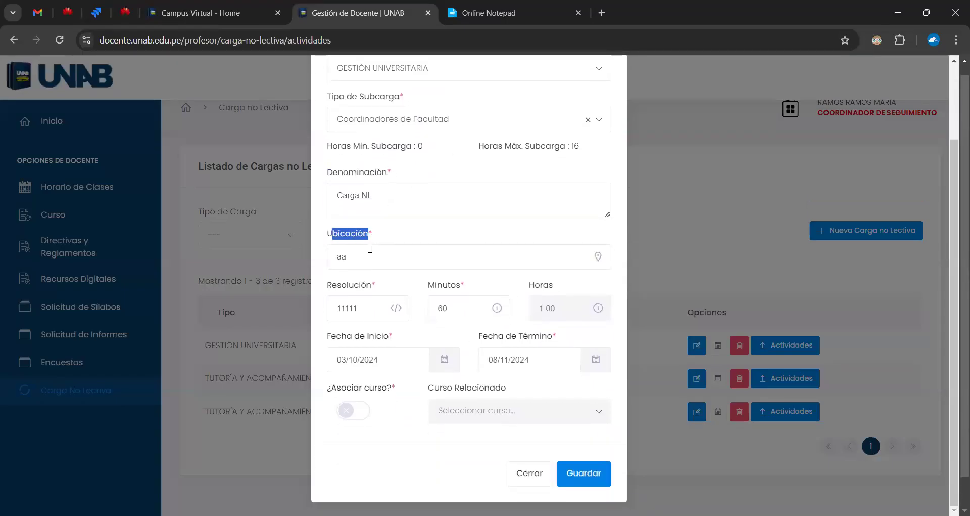
- Review the Resolución, Minutos, Fecha de Inicio and Fecha de Término fields of Carga NL, and close the form without saving
drag(330, 289, 477, 285)
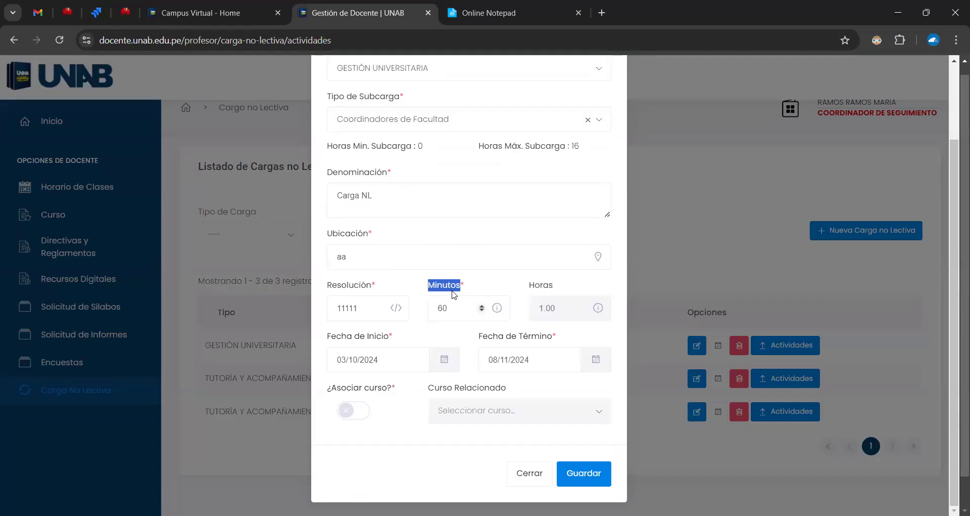
drag(332, 336, 381, 336)
drag(494, 334, 558, 336)
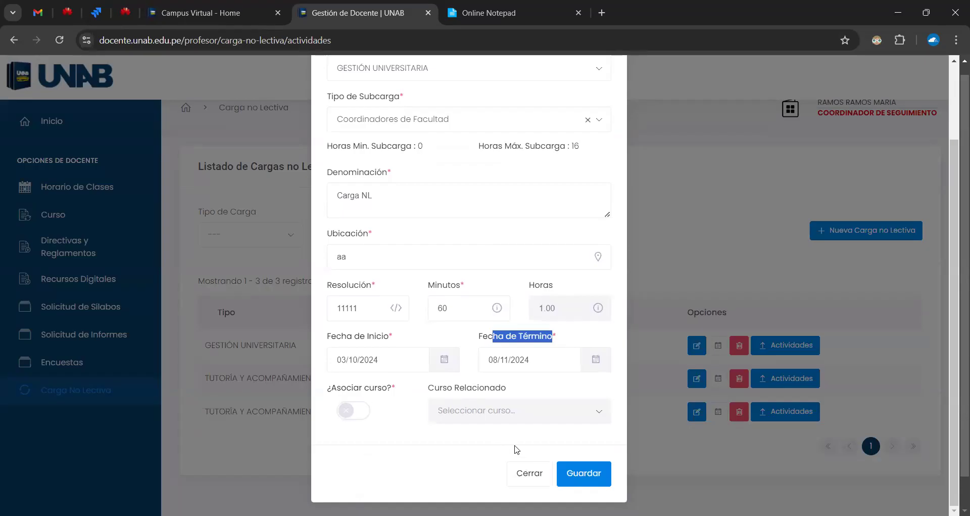
click(529, 465)
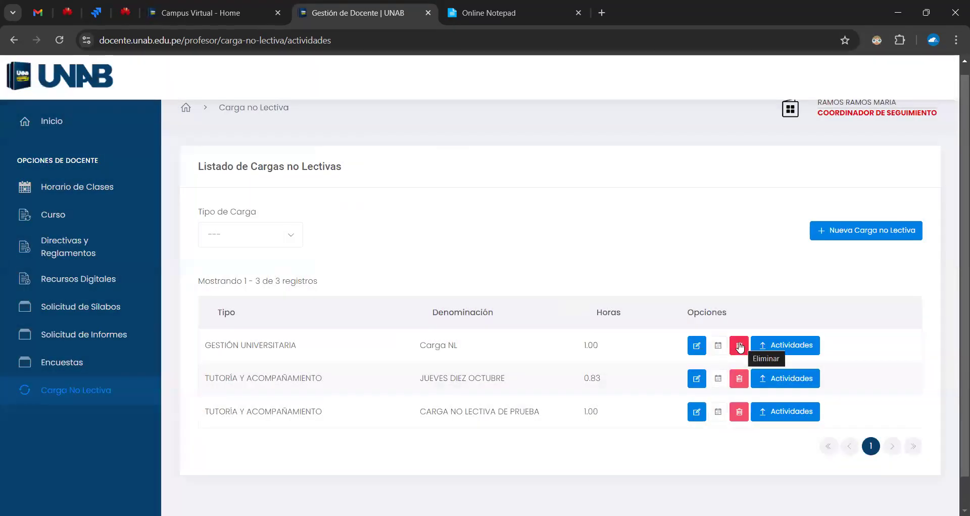
- Start deleting the Carga NL record, read the confirmation message, and cancel the deletion
click(740, 346)
drag(414, 304, 520, 316)
click(403, 308)
drag(407, 298, 526, 320)
click(484, 303)
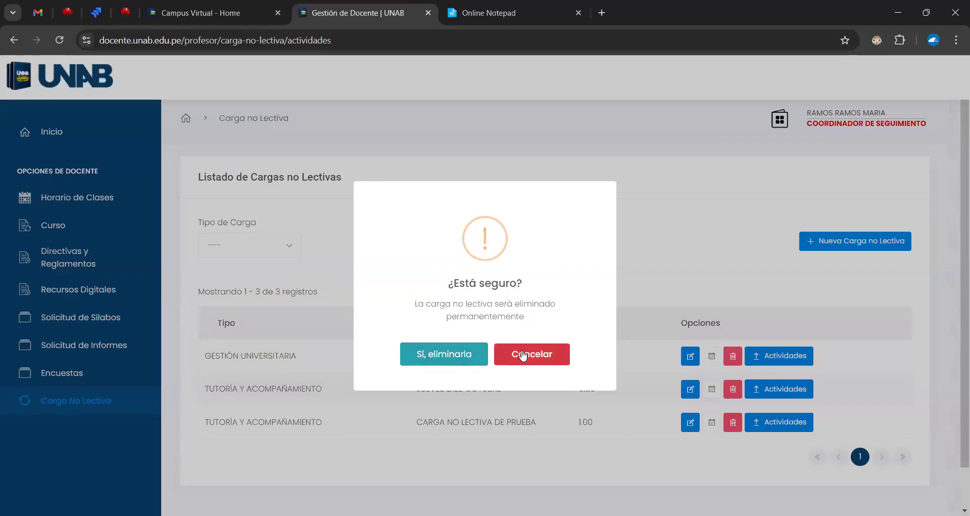
click(547, 355)
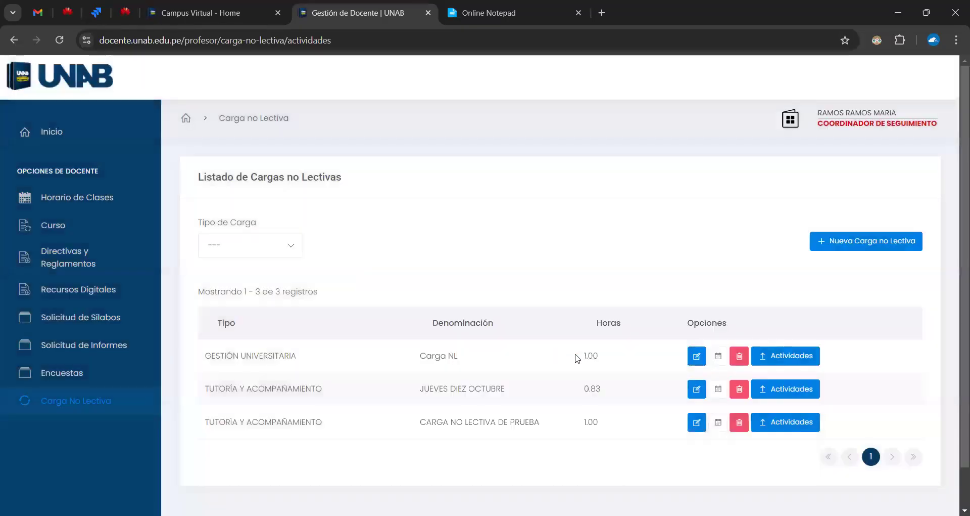
- Delete the CARGA NO LECTIVA DE PRUEBA record from the list and confirm its permanent removal
scroll(657, 376, down, 1)
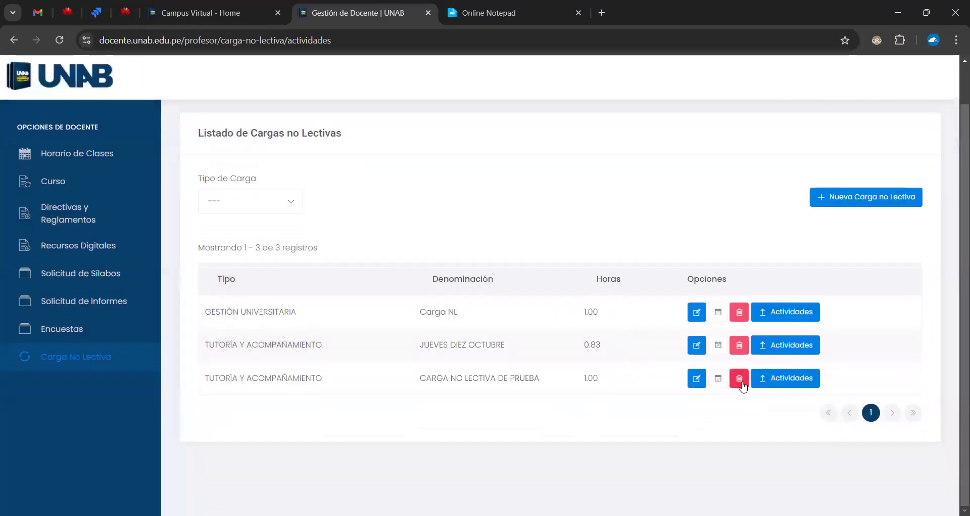
drag(210, 381, 613, 383)
click(535, 459)
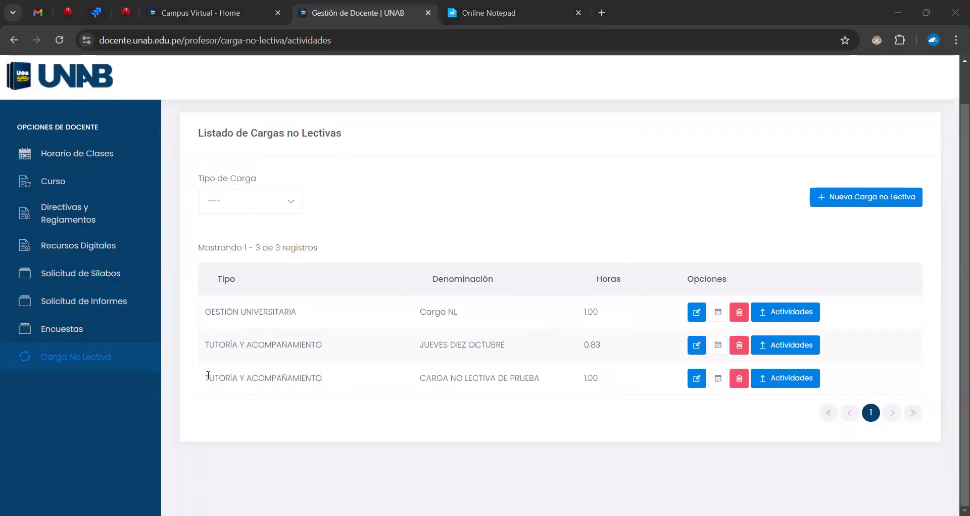
drag(210, 377, 621, 380)
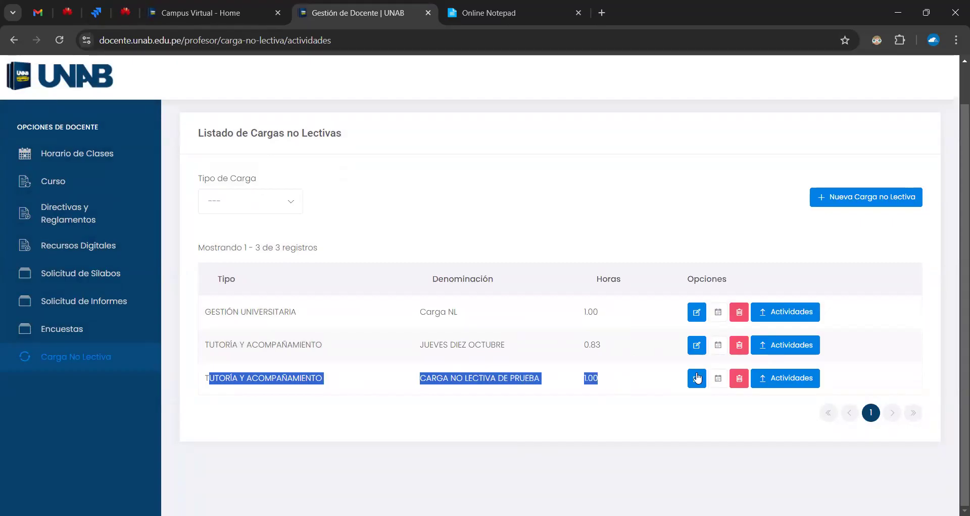
click(726, 410)
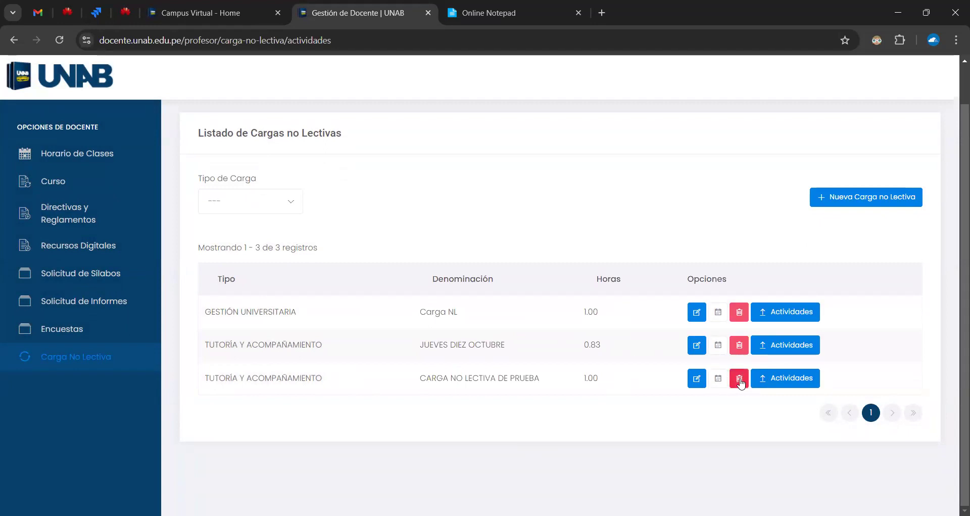
click(740, 381)
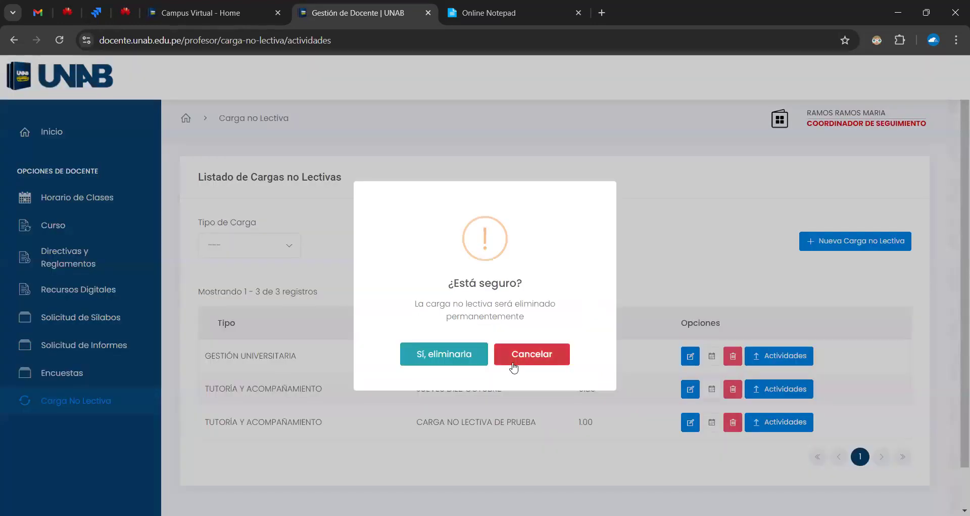
click(443, 354)
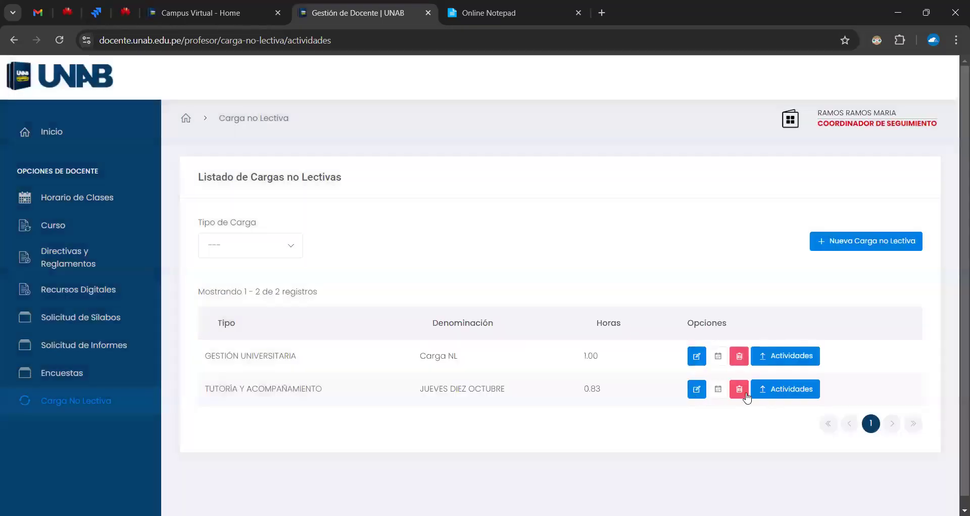
- Try to delete the JUEVES DIEZ OCTUBRE record, read the resulting message, and dismiss it
click(733, 388)
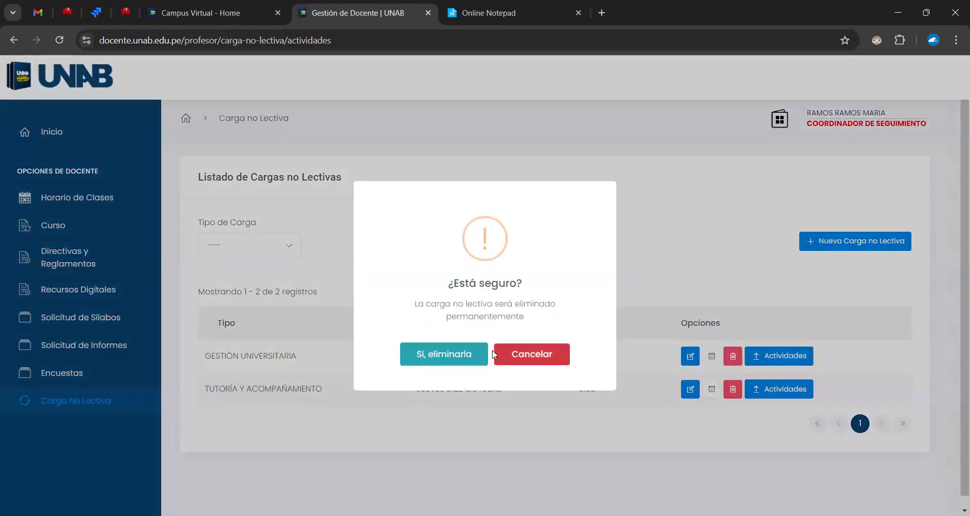
click(457, 355)
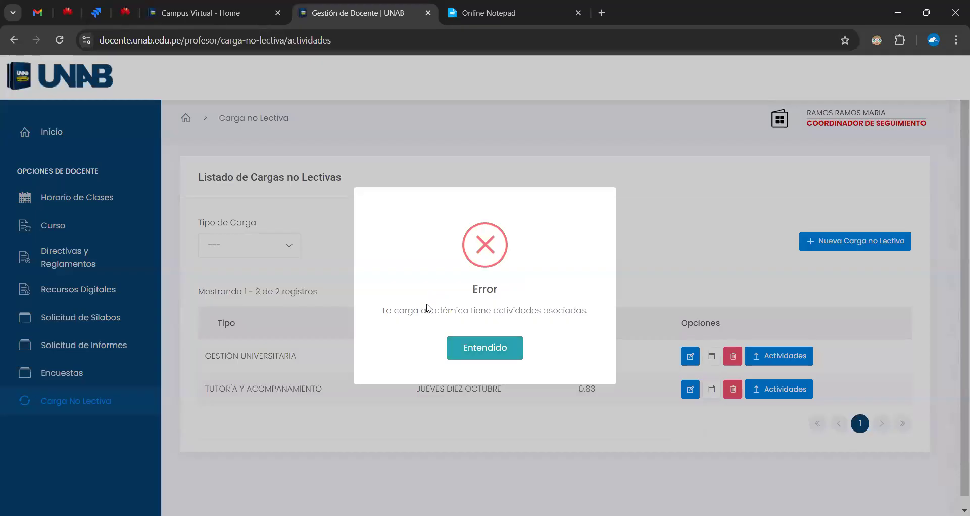
drag(383, 310, 586, 310)
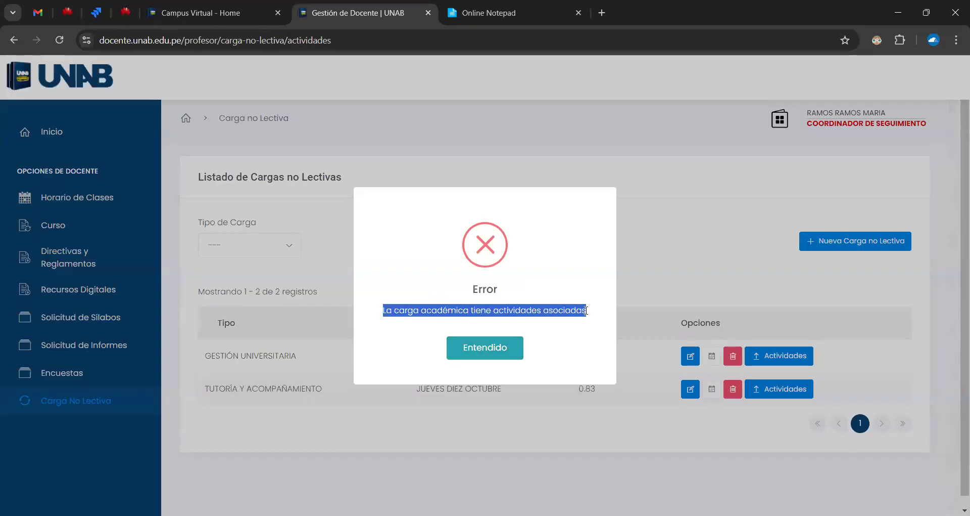
click(495, 353)
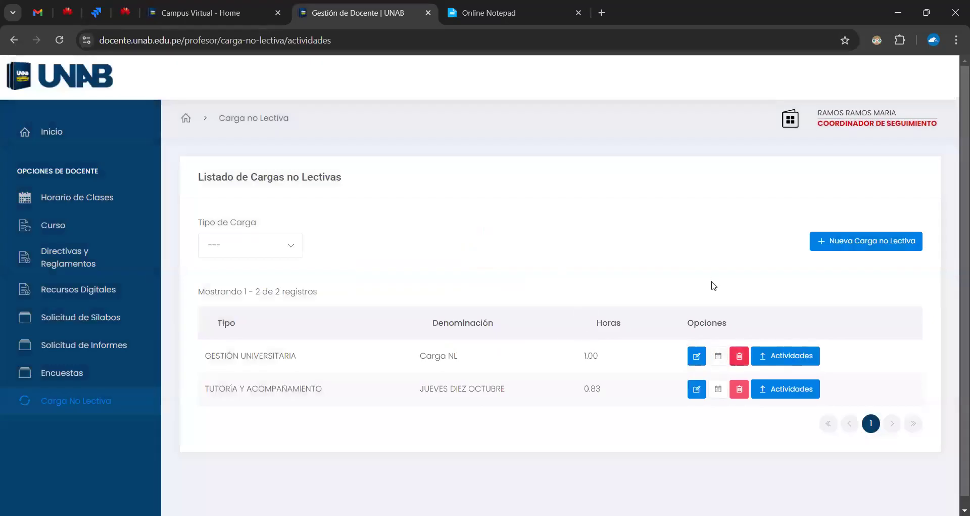
- Compare the remaining load records, and open the schedule of Carga NL to review its Miércoles entry
double_click(593, 389)
shift+click(218, 389)
click(672, 383)
drag(214, 352, 661, 354)
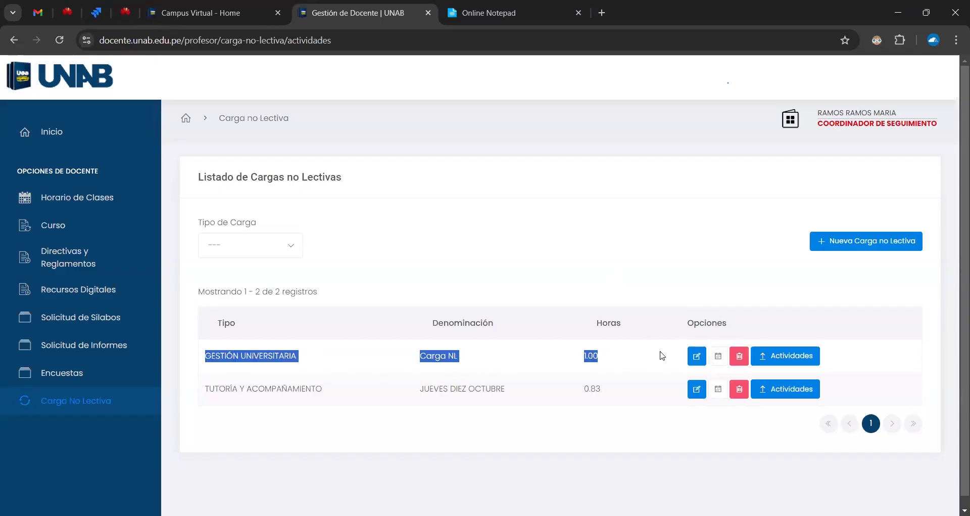
click(662, 354)
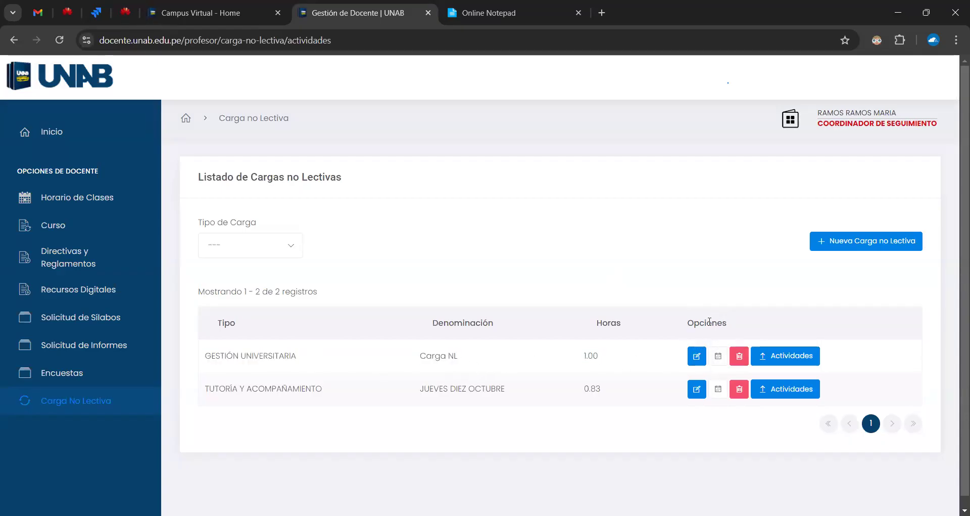
click(718, 356)
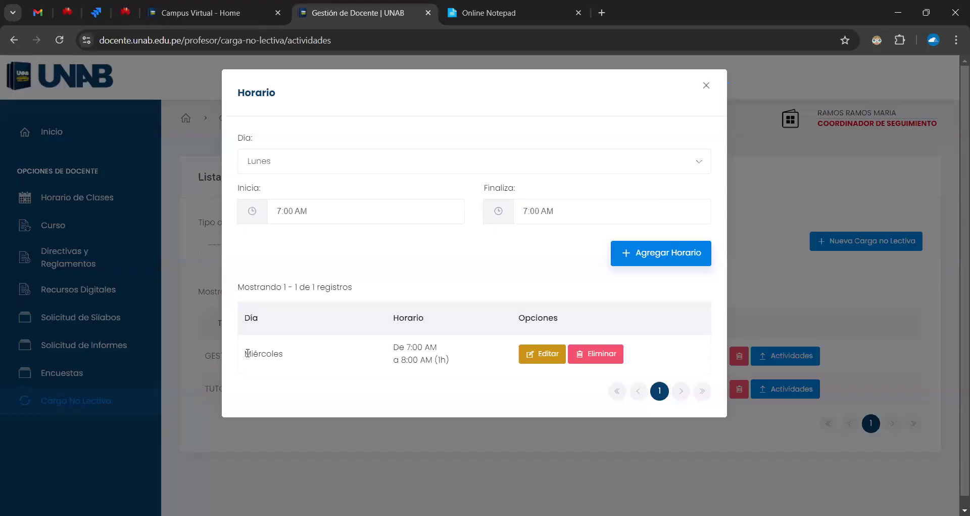
drag(263, 353, 453, 361)
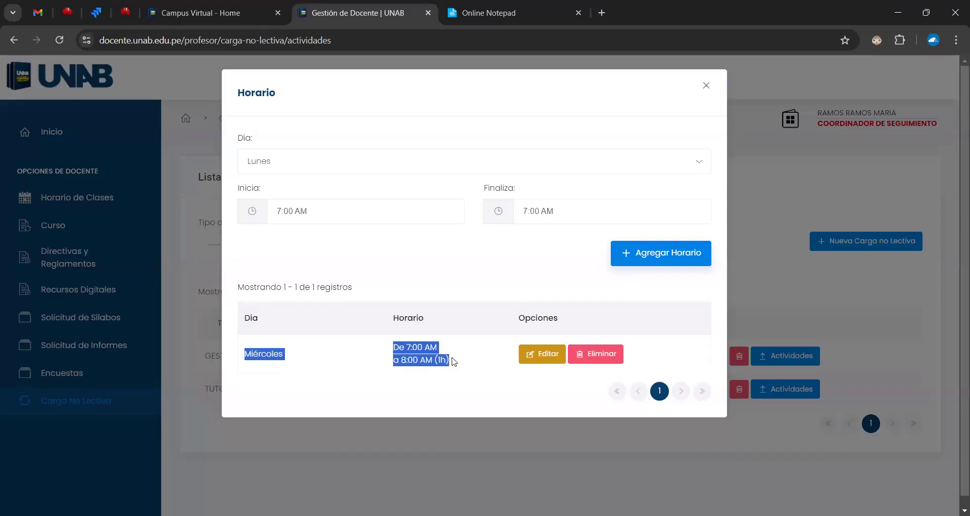
- Set the day of a new schedule entry to Lunes and its start time to 10:00 AM
click(453, 361)
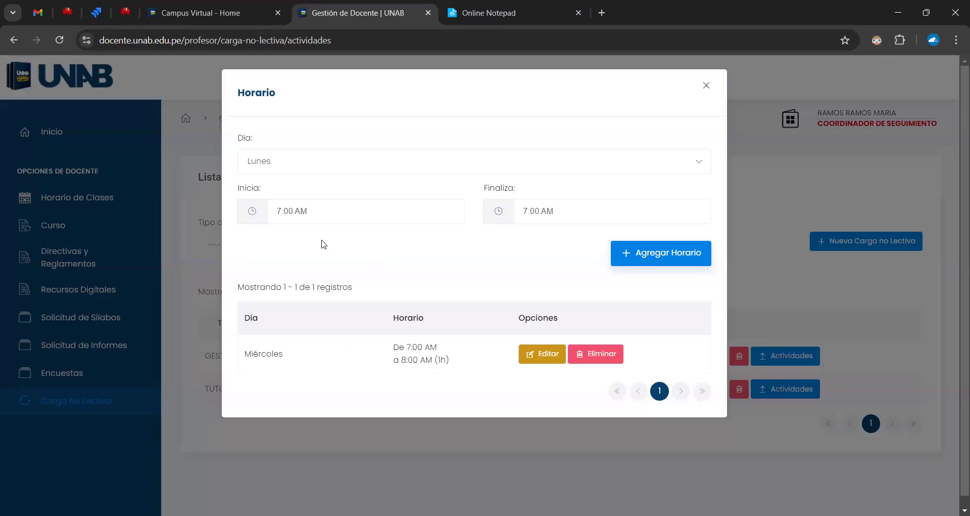
click(268, 170)
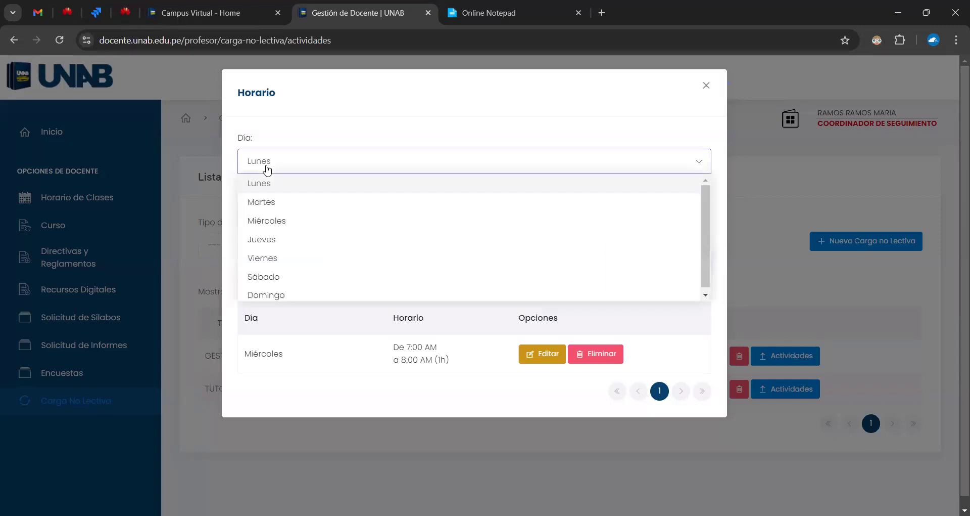
click(277, 180)
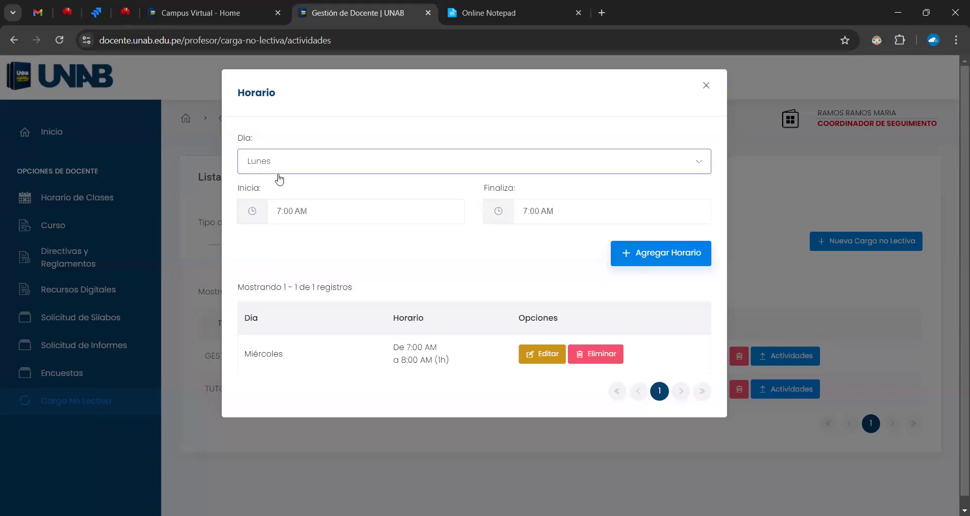
triple_click(252, 190)
triple_click(507, 191)
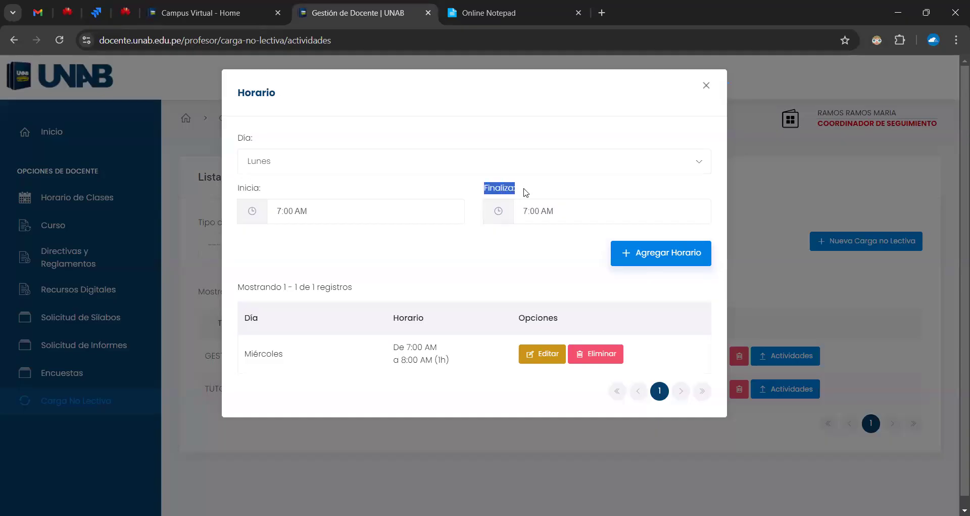
click(337, 210)
click(286, 238)
click(286, 238)
click(286, 239)
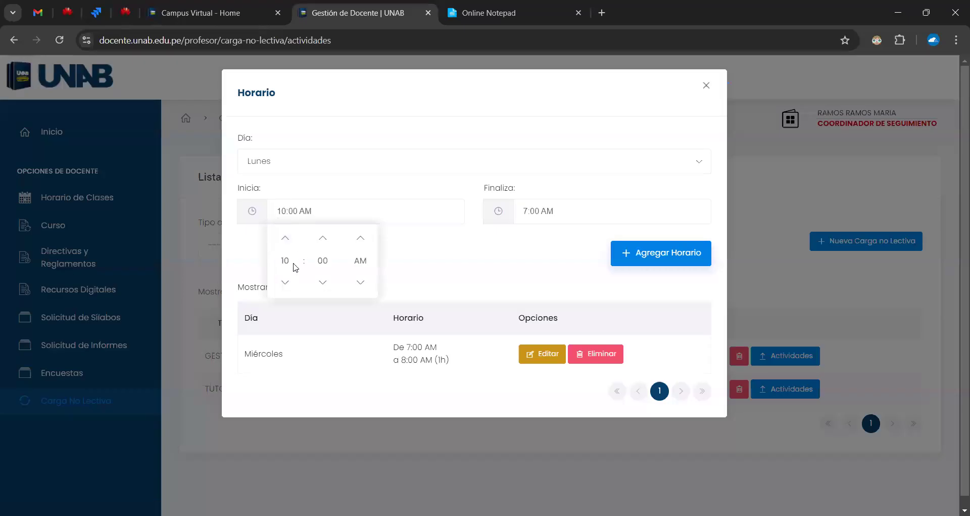
- Set the new entry's end time to 11:00 AM, try to add it to the schedule, and dismiss the resulting message
click(481, 264)
click(536, 211)
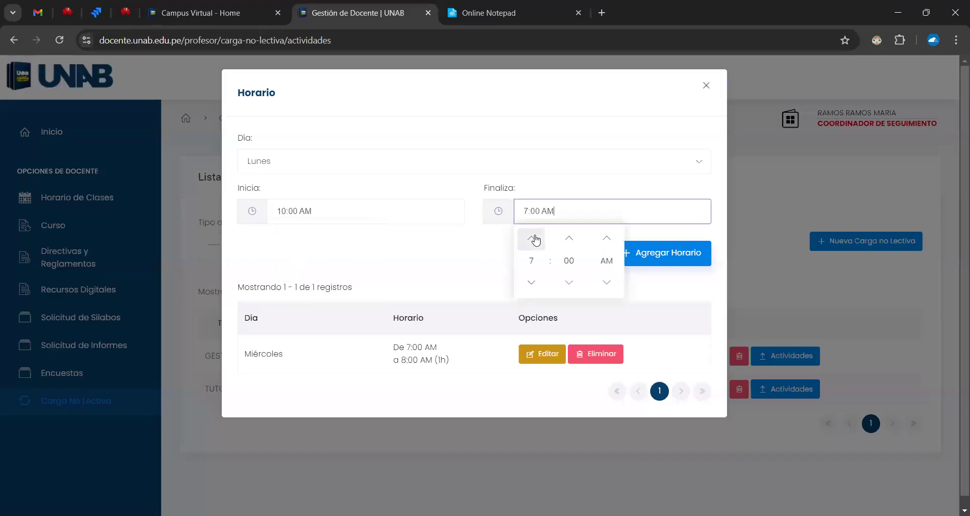
click(532, 238)
click(532, 238)
click(533, 238)
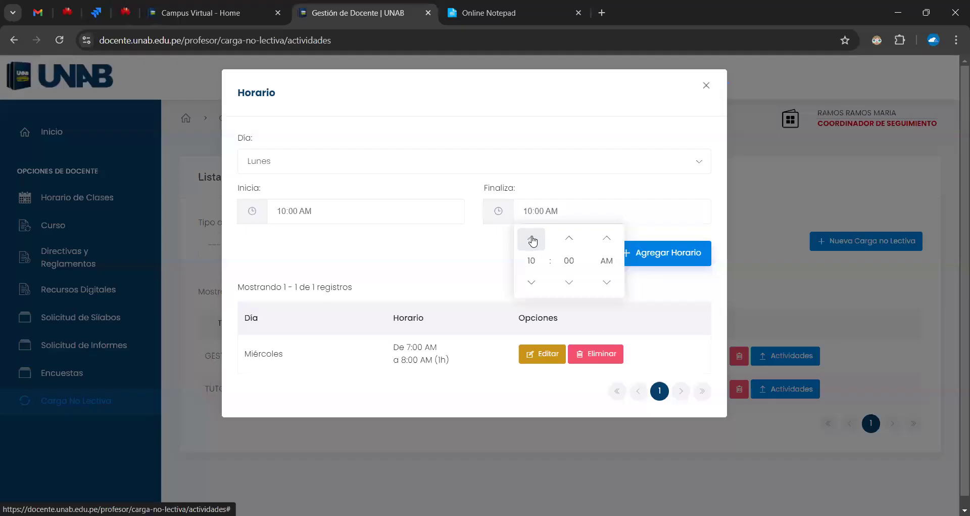
click(532, 238)
click(479, 259)
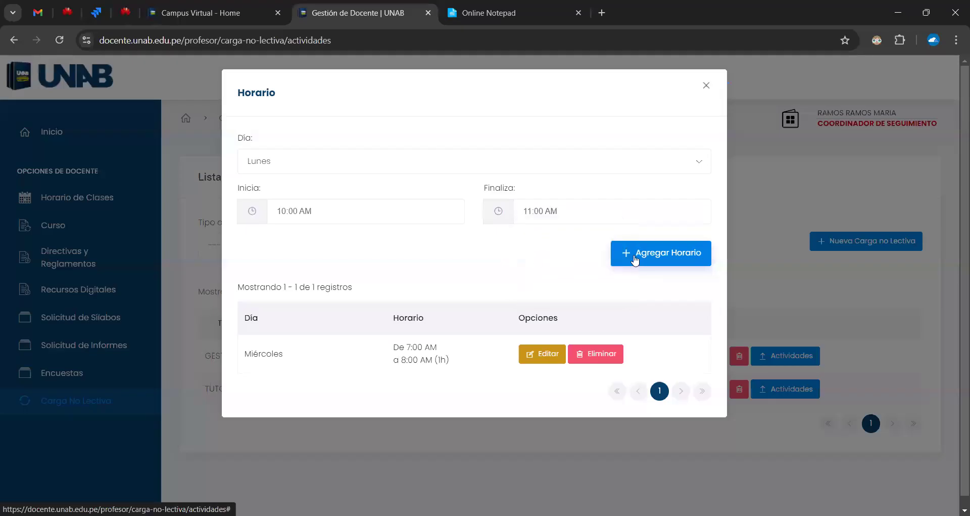
click(637, 254)
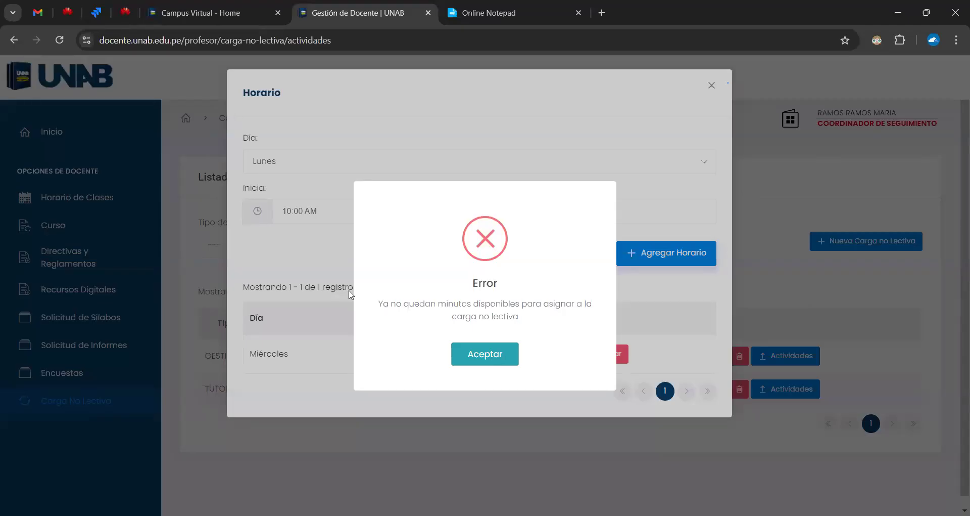
click(328, 281)
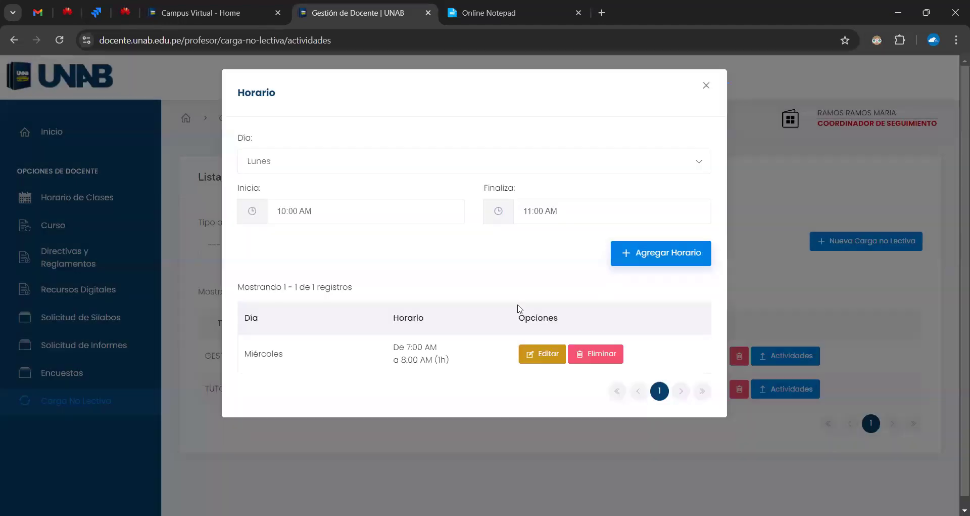
- Examine the day and hours of the existing Miércoles entry and the day, start and end fields of the schedule form
drag(246, 353, 290, 357)
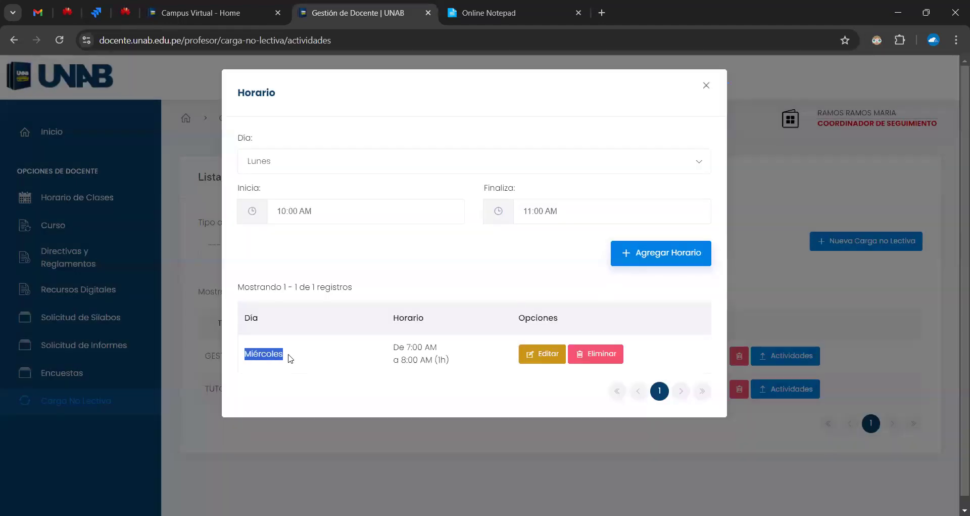
click(432, 357)
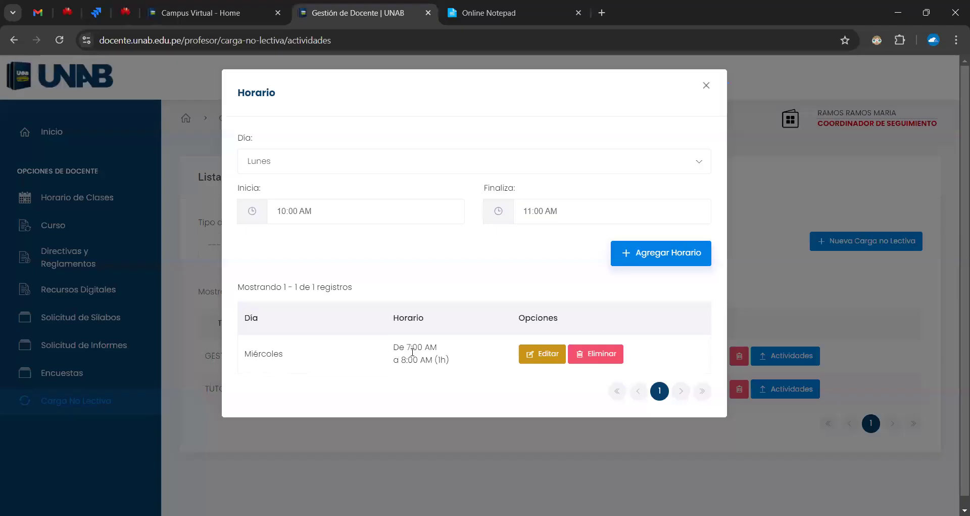
drag(438, 359, 446, 360)
click(477, 272)
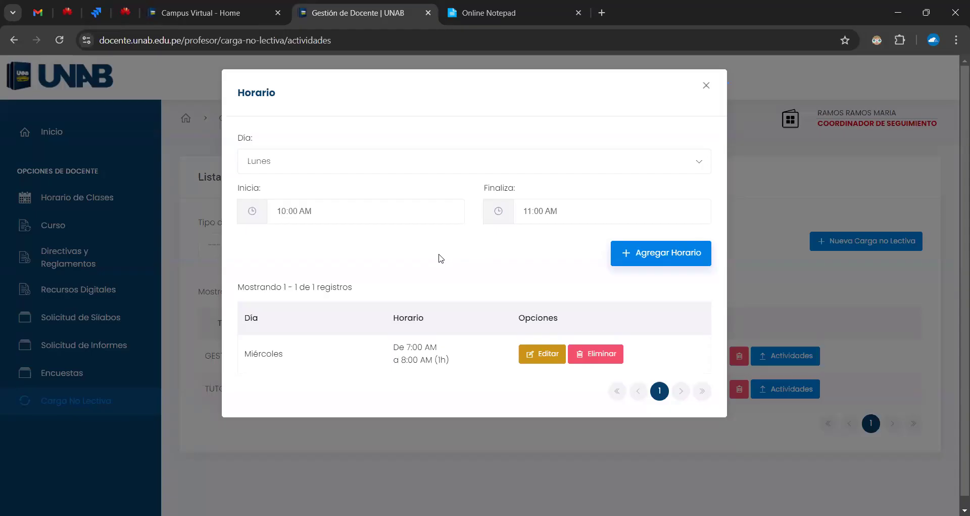
click(288, 171)
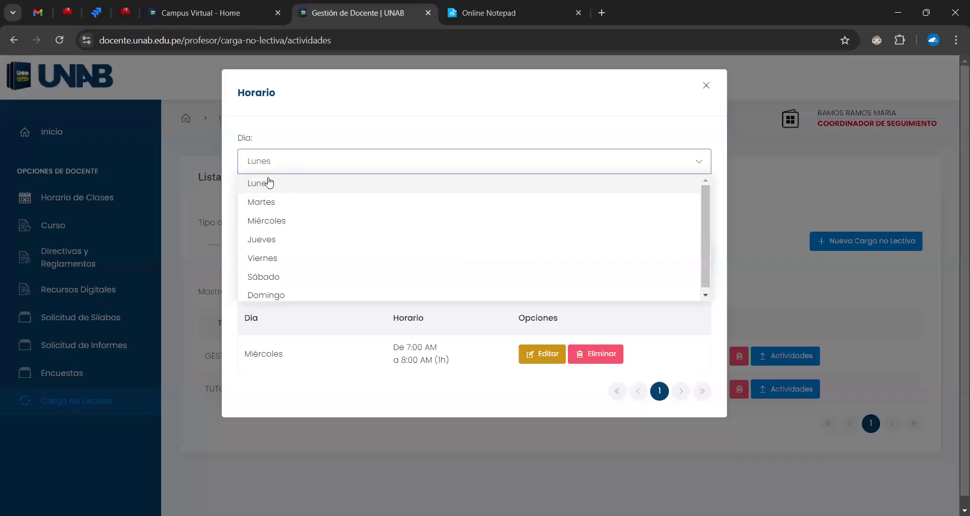
click(306, 130)
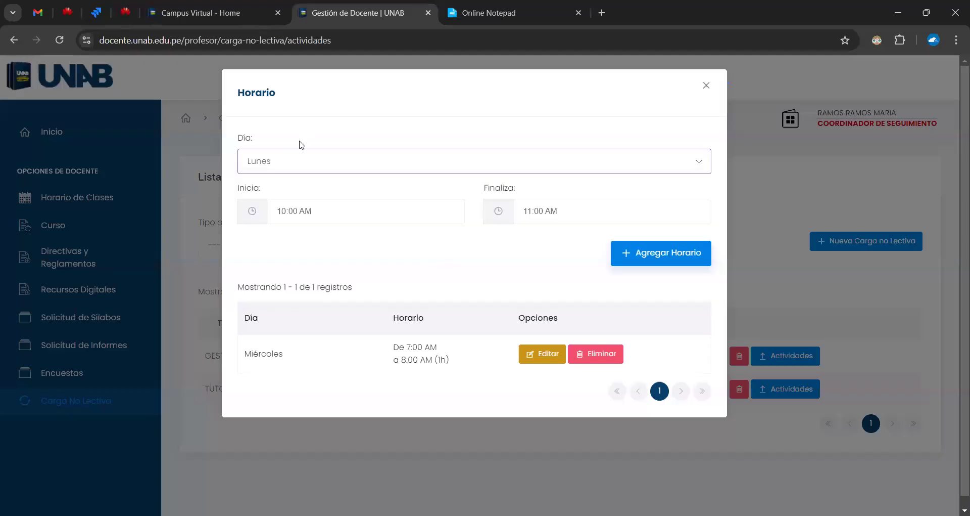
click(303, 211)
click(555, 214)
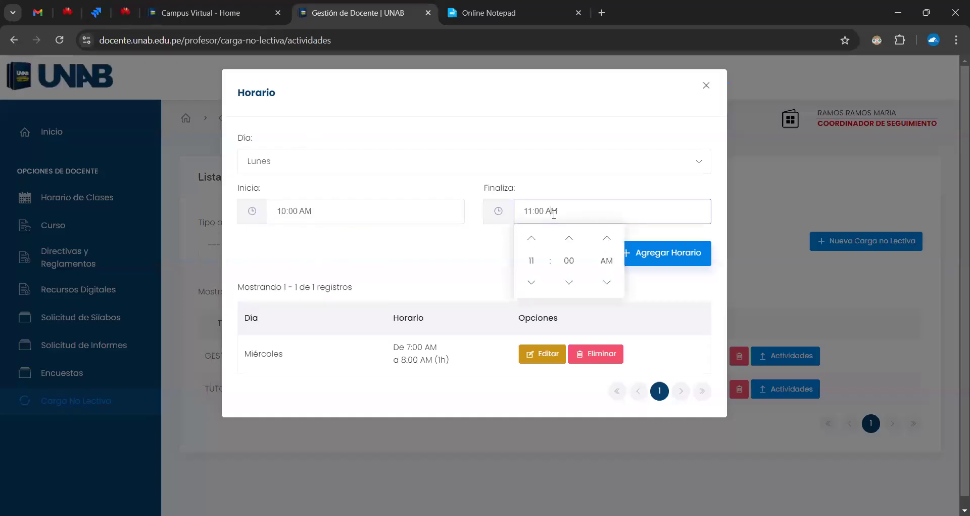
click(444, 257)
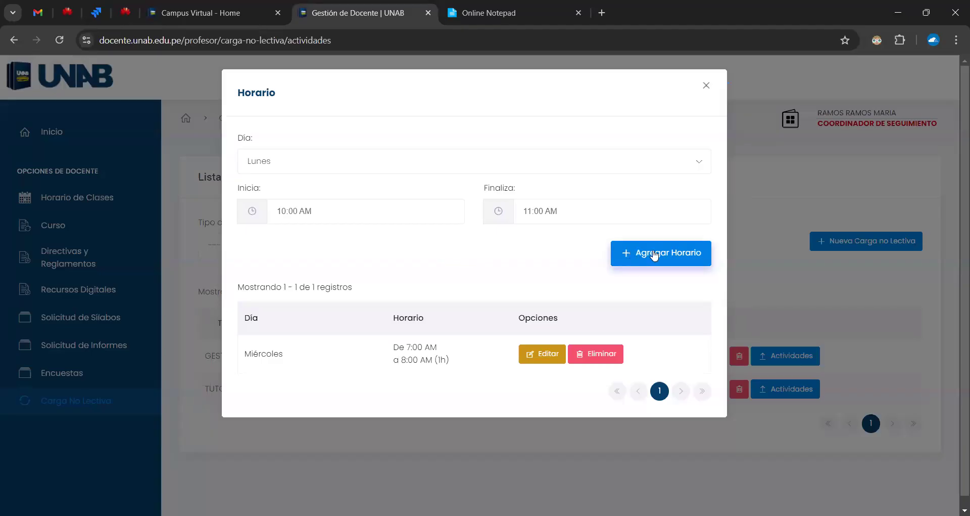
- Open the existing Miércoles schedule entry for editing and change its day to Lunes
drag(245, 353, 285, 358)
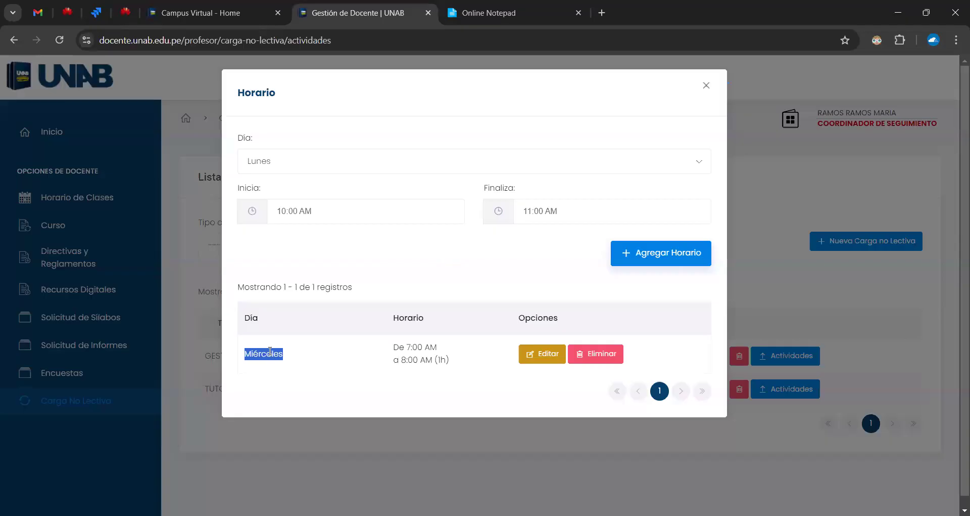
double_click(415, 347)
double_click(410, 359)
double_click(442, 359)
click(543, 355)
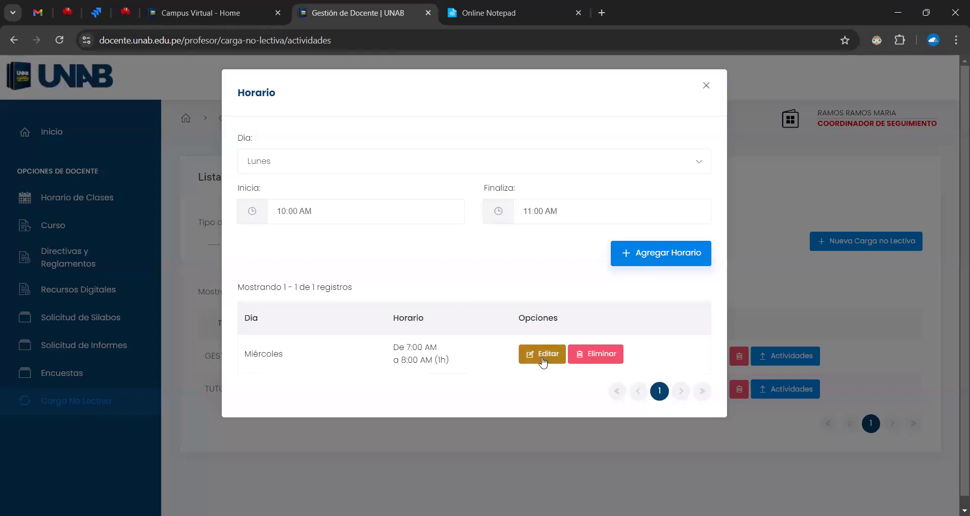
click(542, 359)
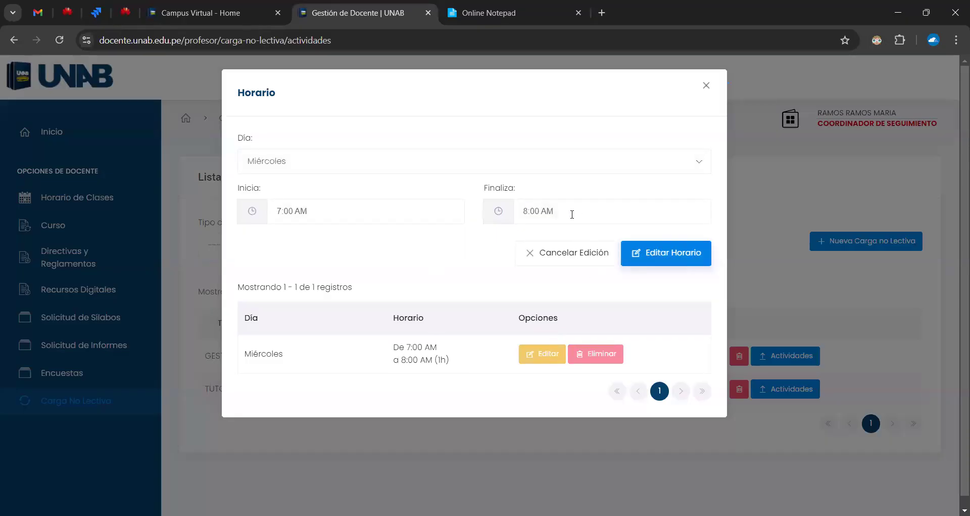
click(327, 171)
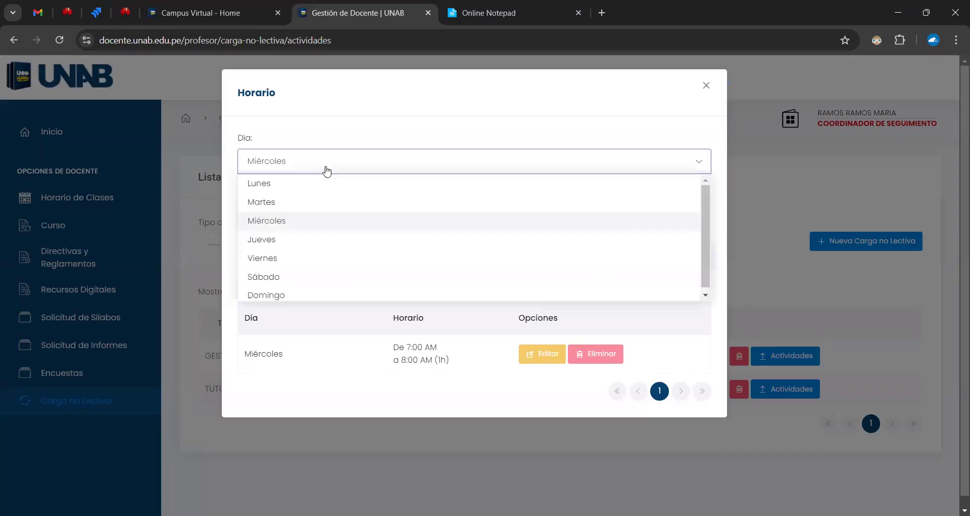
click(297, 184)
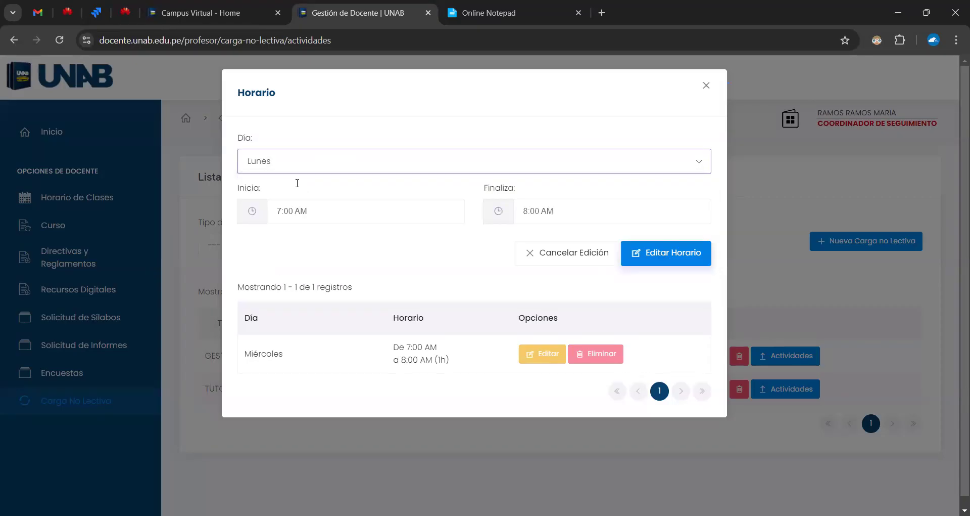
- Set the edited entry's hours from 10:00 AM to 11:00 AM, save the change, and accept the resulting message
click(325, 216)
click(289, 239)
click(289, 239)
click(289, 239)
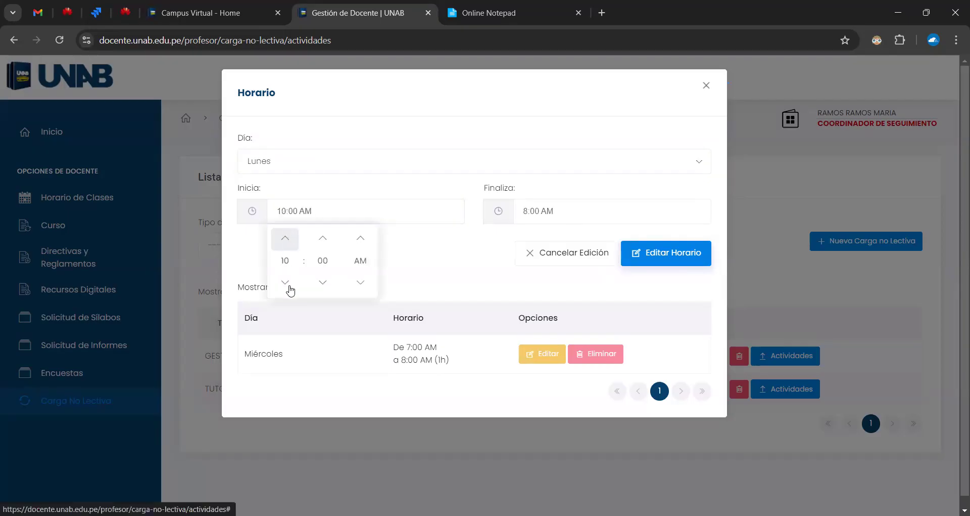
click(535, 212)
click(534, 238)
click(534, 239)
click(534, 239)
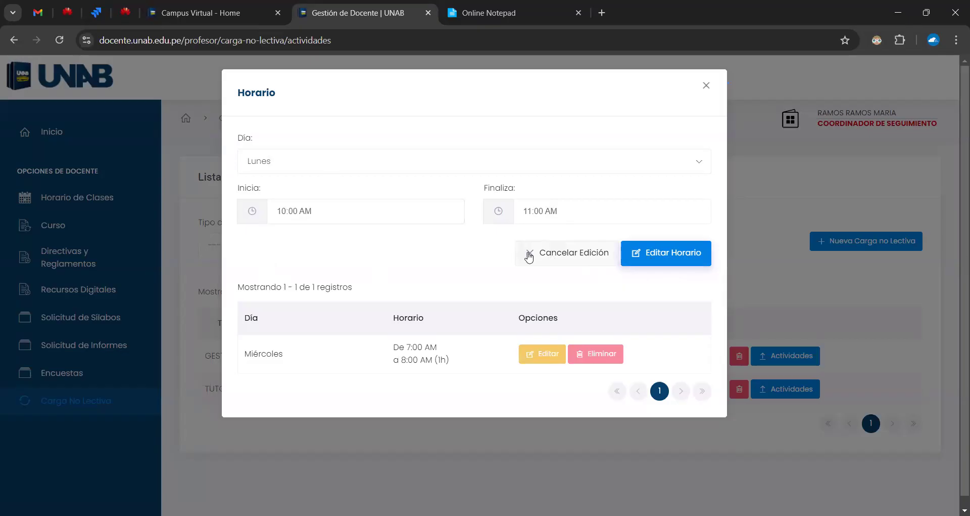
click(655, 257)
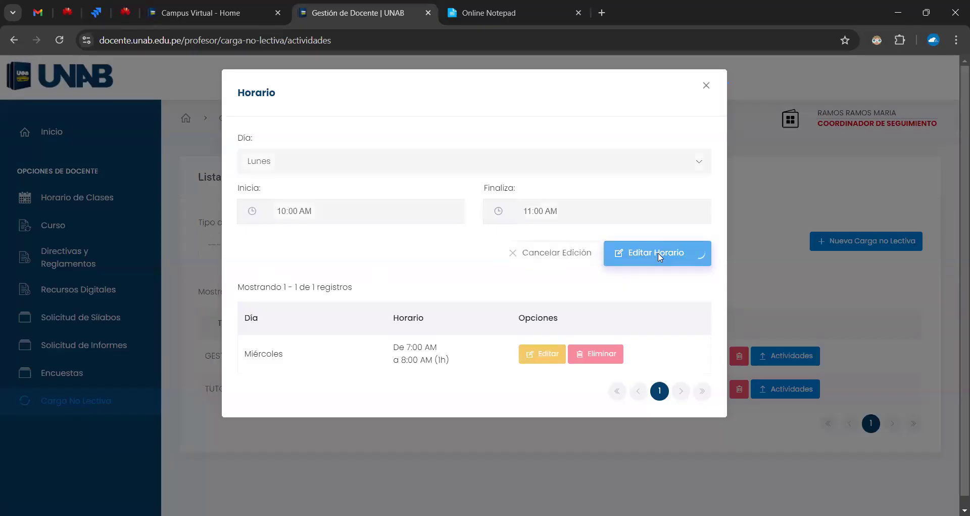
click(485, 347)
- Review the day and hours of the edited schedule entry, and close the schedule
double_click(256, 354)
shift+click(439, 367)
click(442, 365)
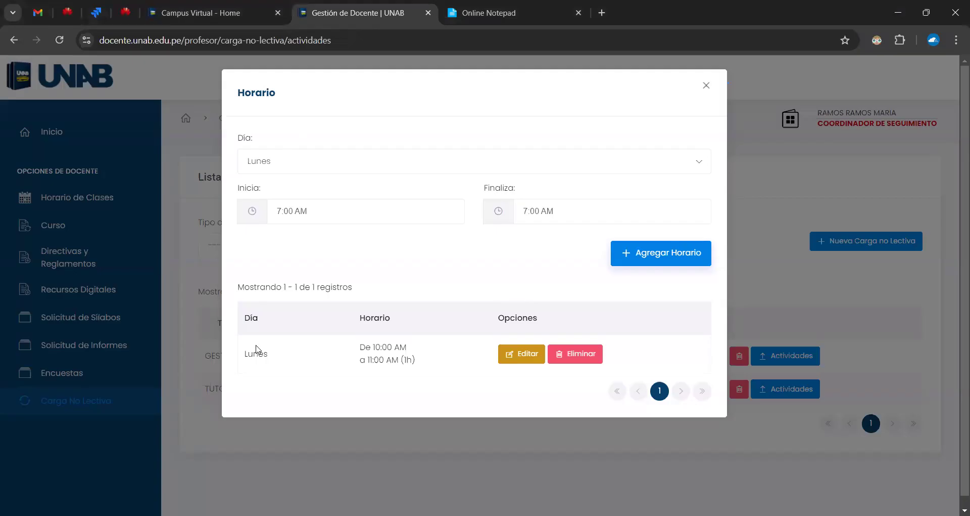
drag(290, 355, 422, 364)
click(419, 359)
click(705, 89)
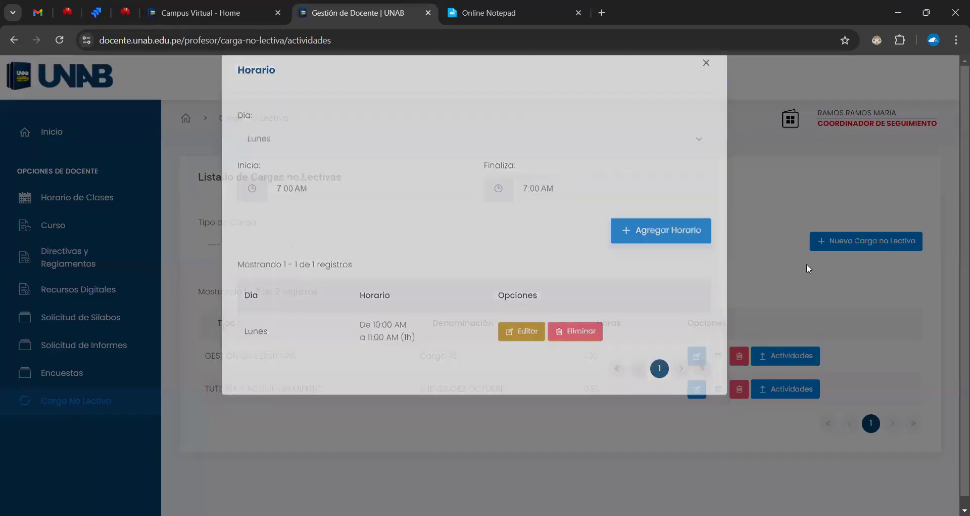
- Start a new non-teaching load with type INVESTIGACIÓN and subtype Responsable en Proyecto
click(833, 243)
click(421, 162)
click(389, 256)
click(404, 197)
click(409, 215)
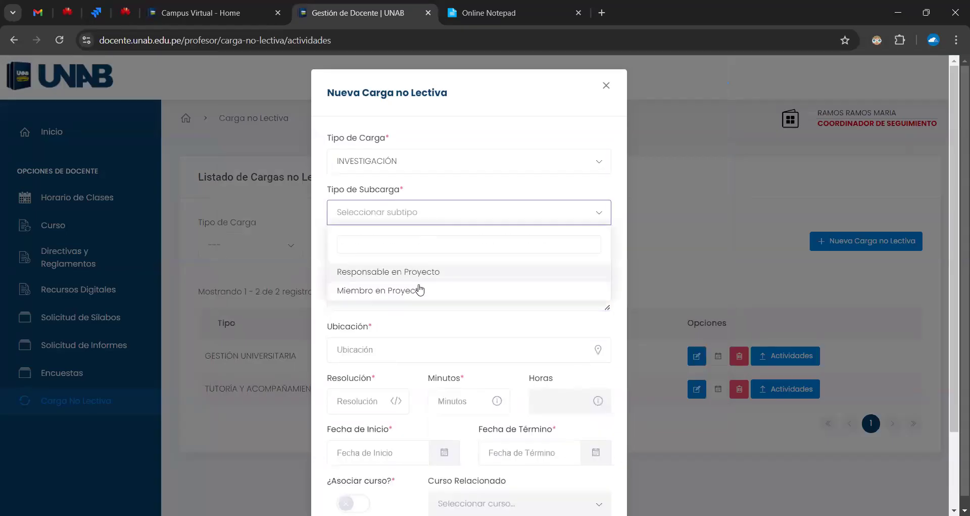
click(424, 273)
- Compare the hour limits of subtypes Miembro en Proyecto and Responsable en Proyecto, leaving Responsable en Proyecto selected
click(444, 215)
click(419, 289)
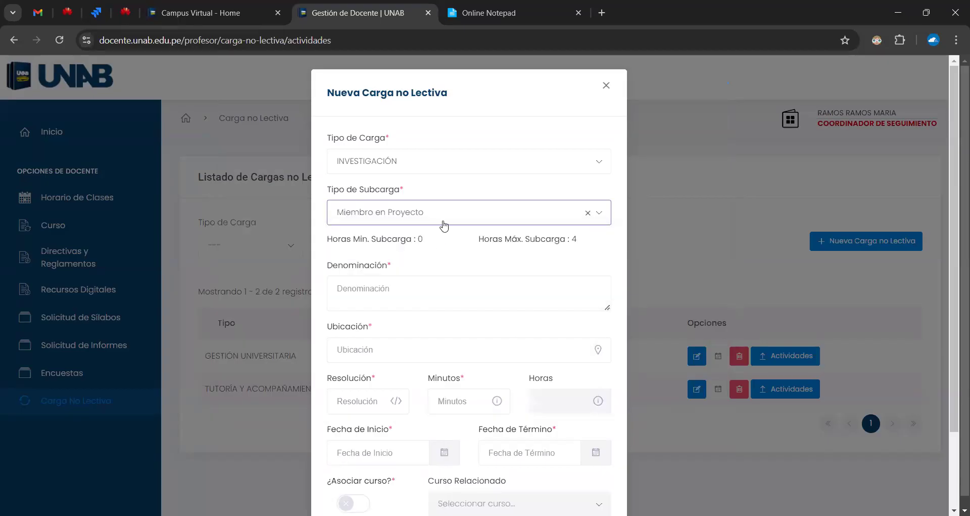
click(443, 221)
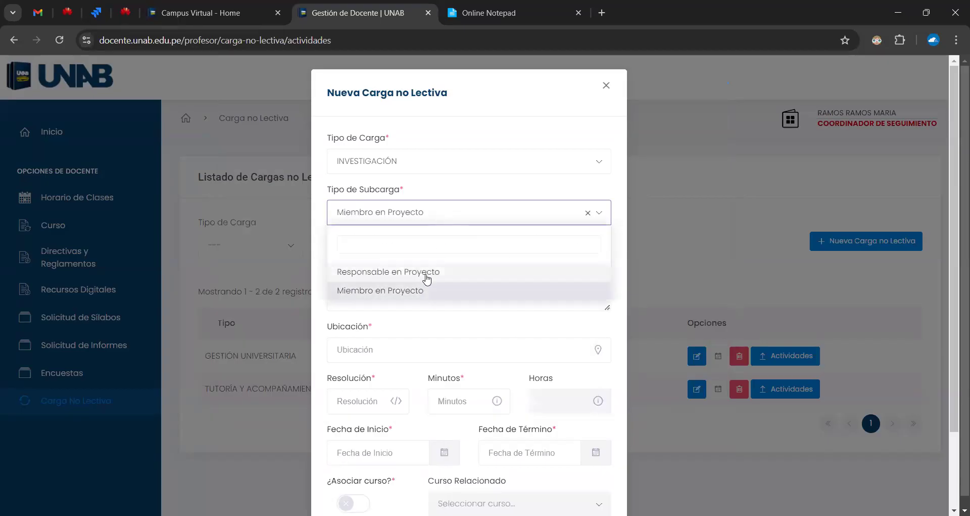
click(427, 273)
scroll(427, 202, down, 2)
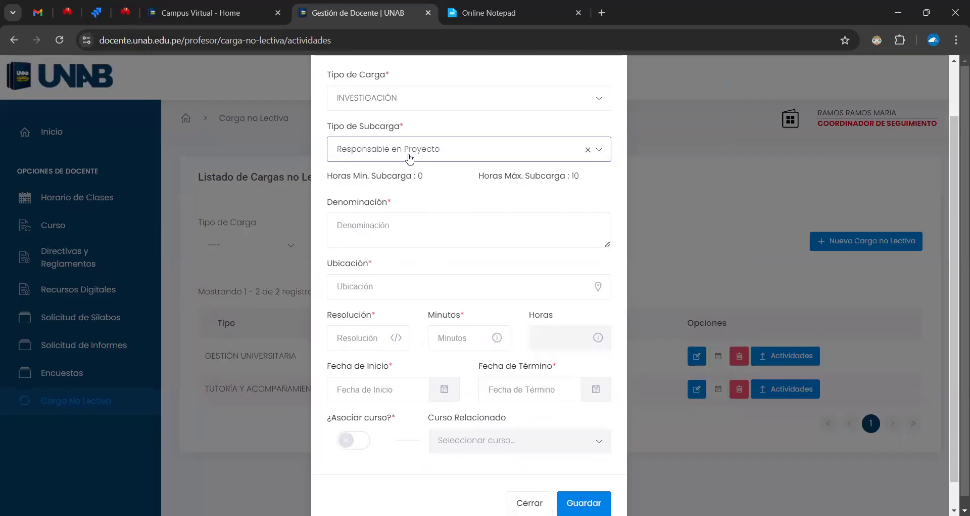
scroll(410, 161, up, 2)
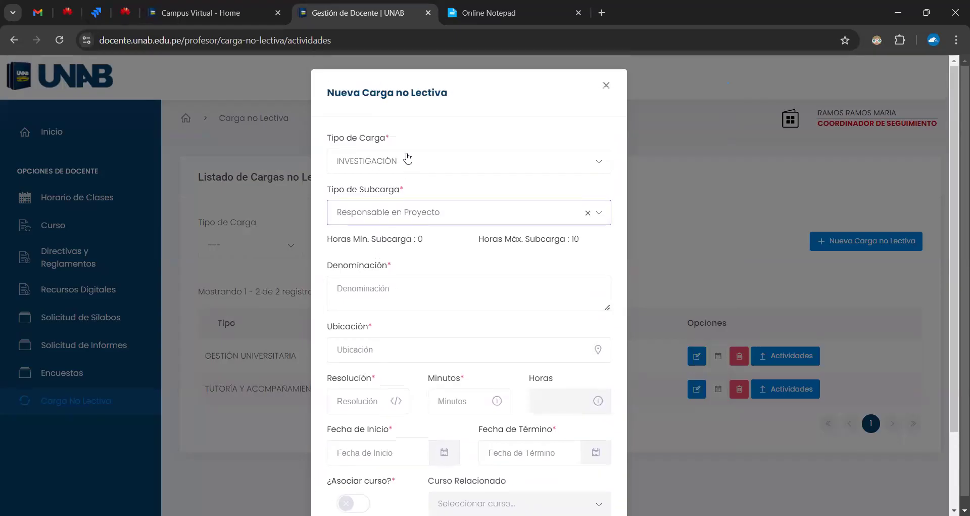
- Review the load types and the hour limits of INVESTIGACIÓN subtype Miembro en Proyecto, and close the new load form without saving
drag(327, 141, 389, 144)
click(381, 152)
click(360, 162)
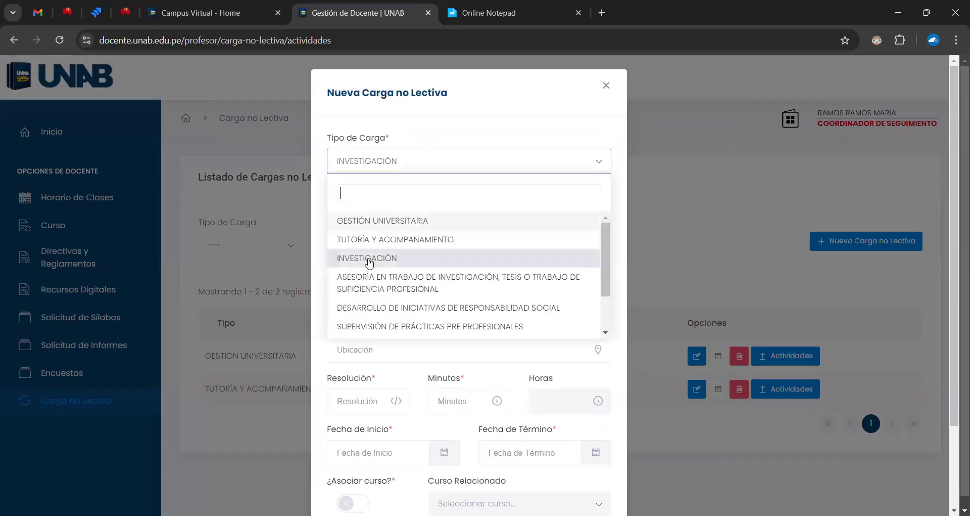
click(412, 132)
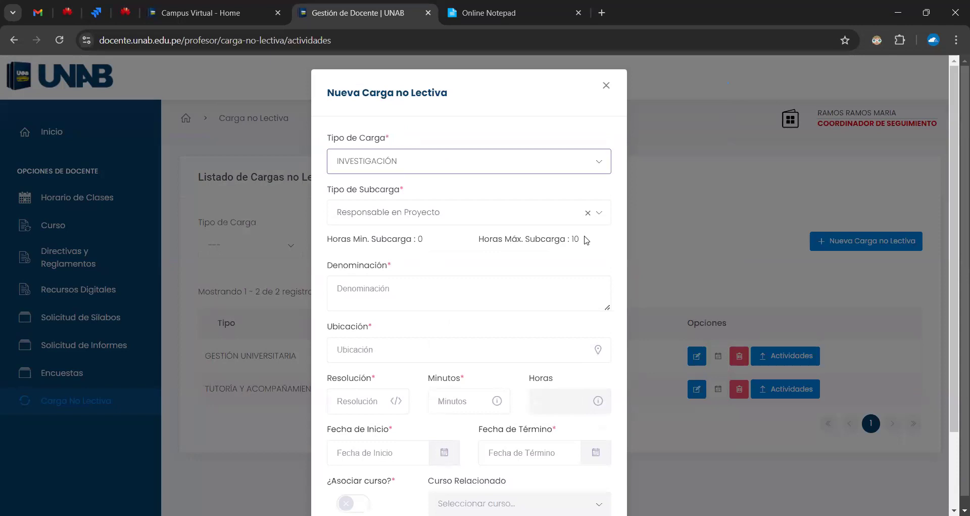
click(481, 219)
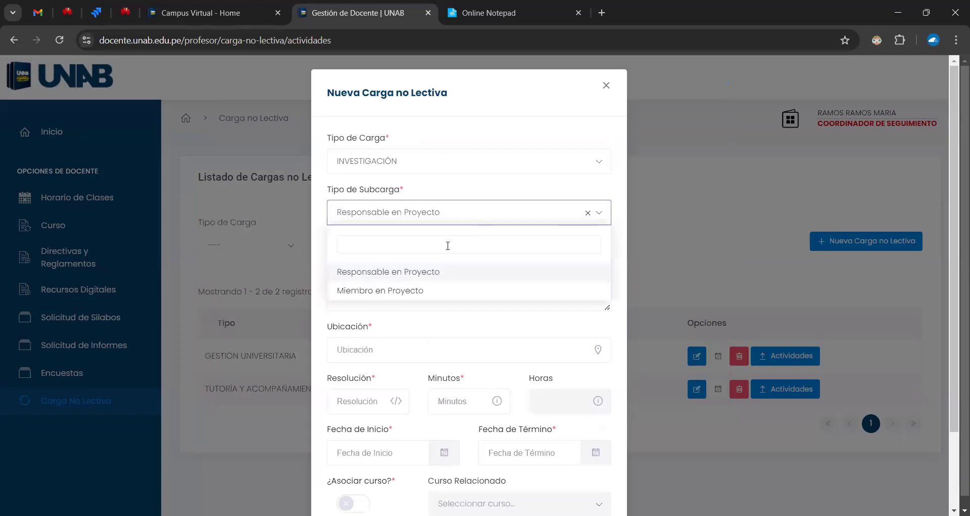
click(412, 291)
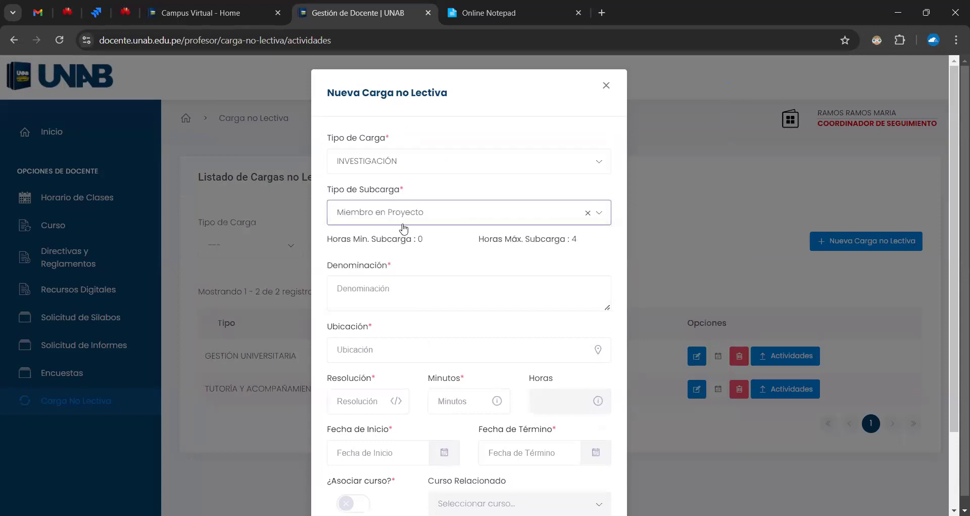
double_click(574, 239)
click(555, 244)
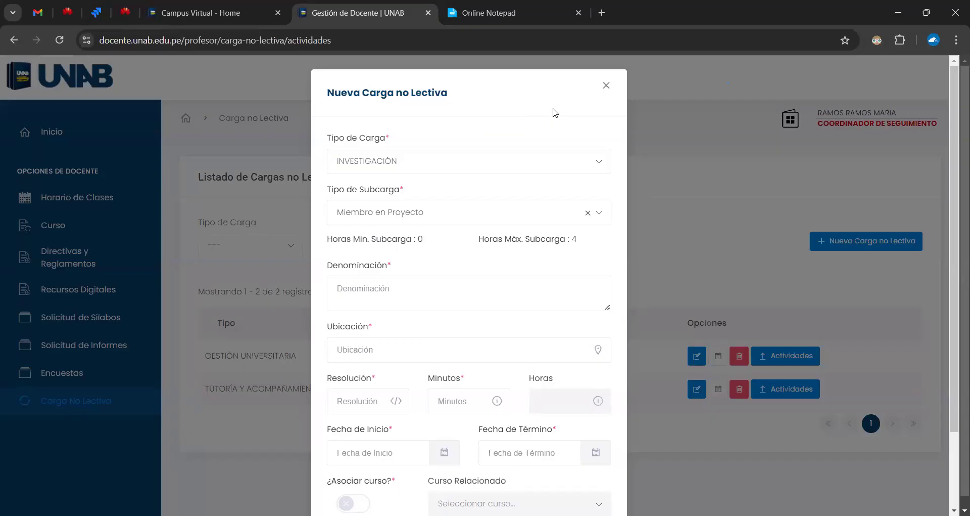
click(606, 87)
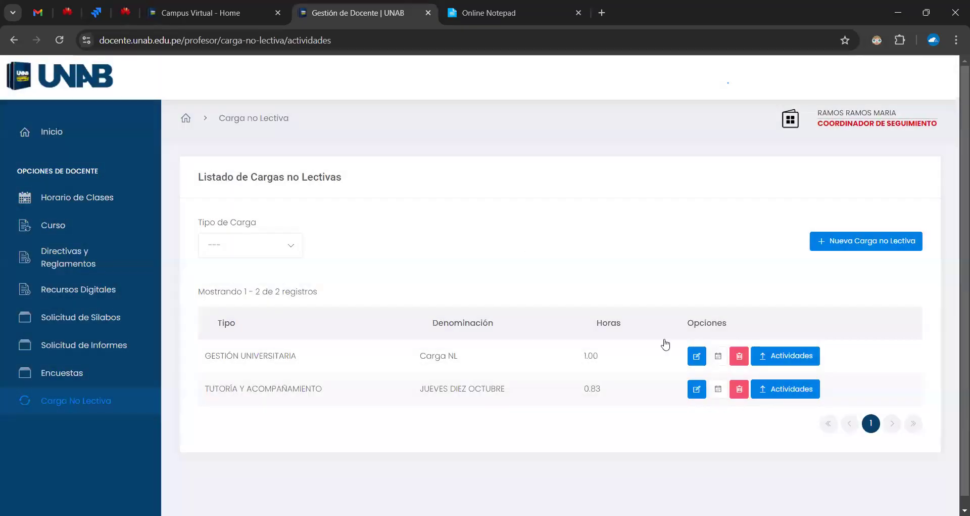
- Open the schedule of the GESTIÓN UNIVERSITARIA load, review its day and start time fields, and close it
click(718, 356)
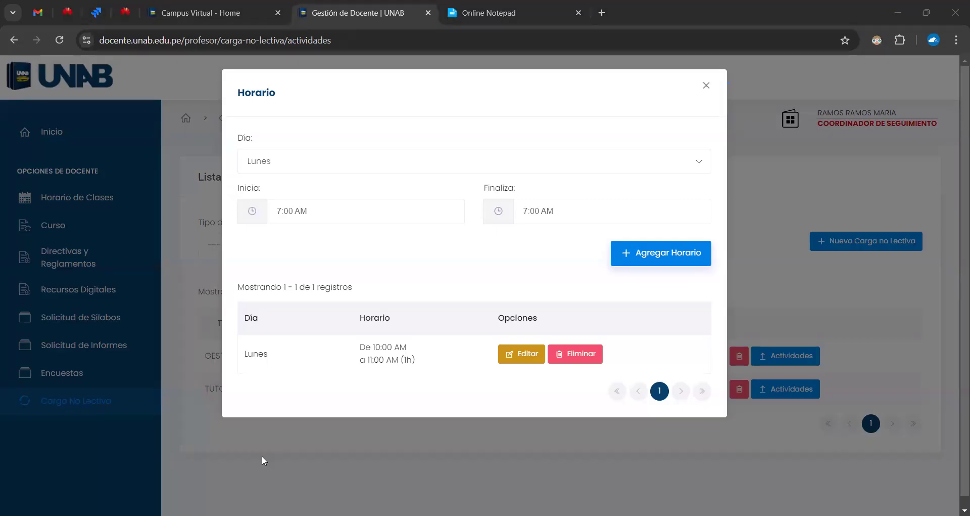
double_click(239, 190)
click(234, 194)
click(258, 140)
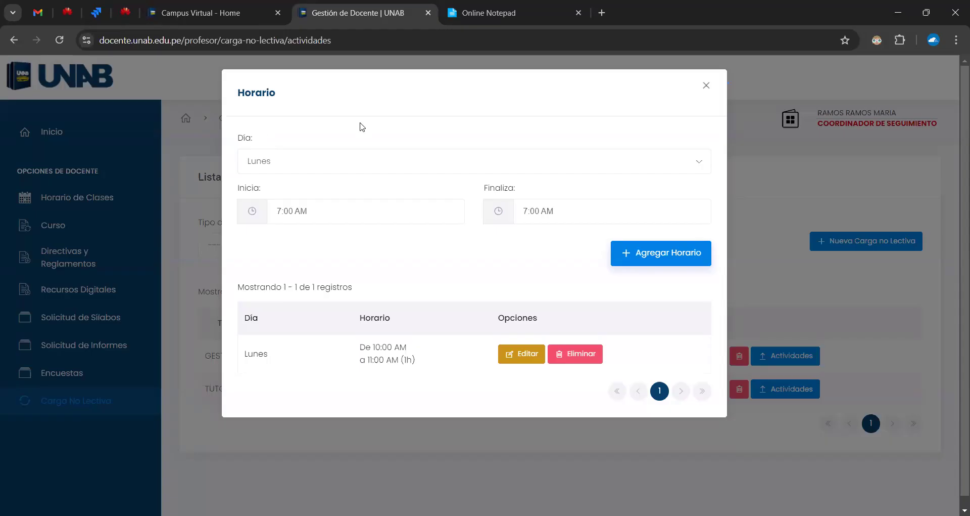
click(707, 86)
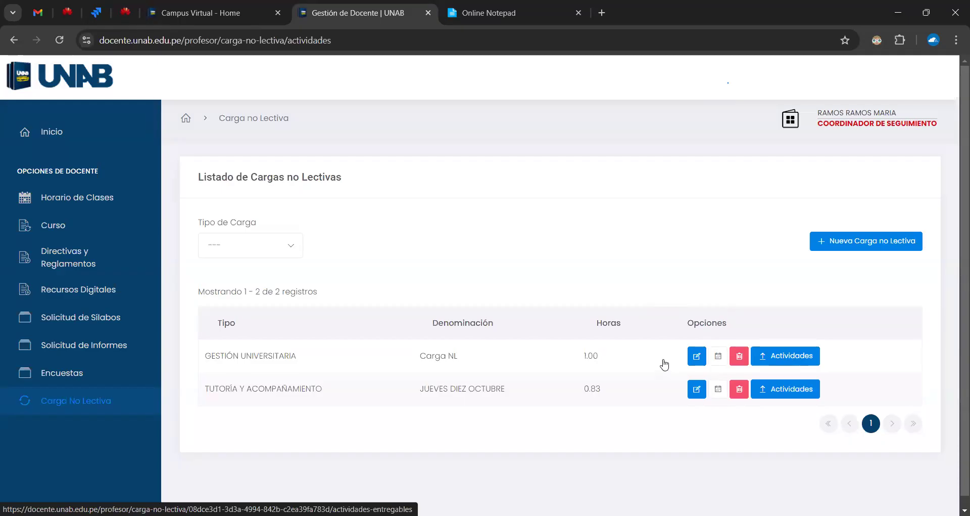
- Open the activities page of the GESTIÓN UNIVERSITARIA load and review its details, deliverables list and activities list
drag(212, 355, 649, 340)
click(650, 340)
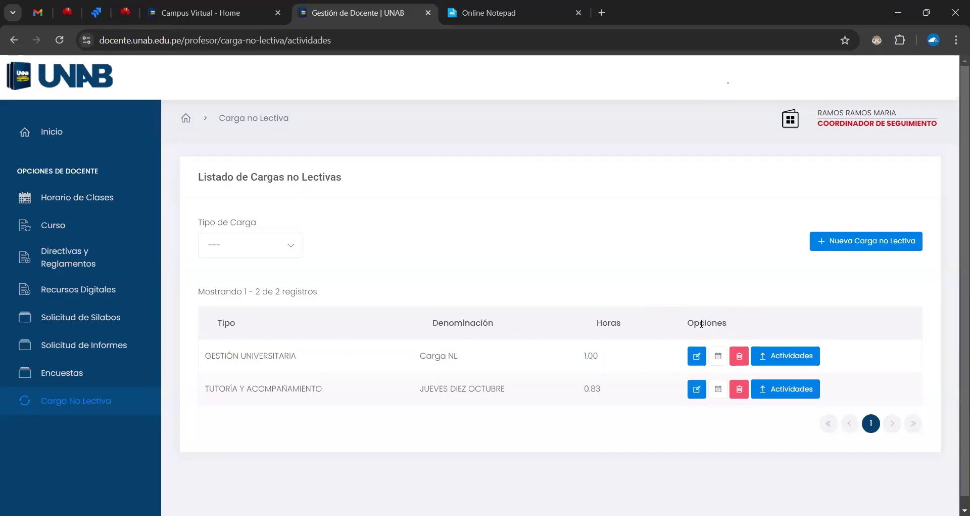
click(787, 360)
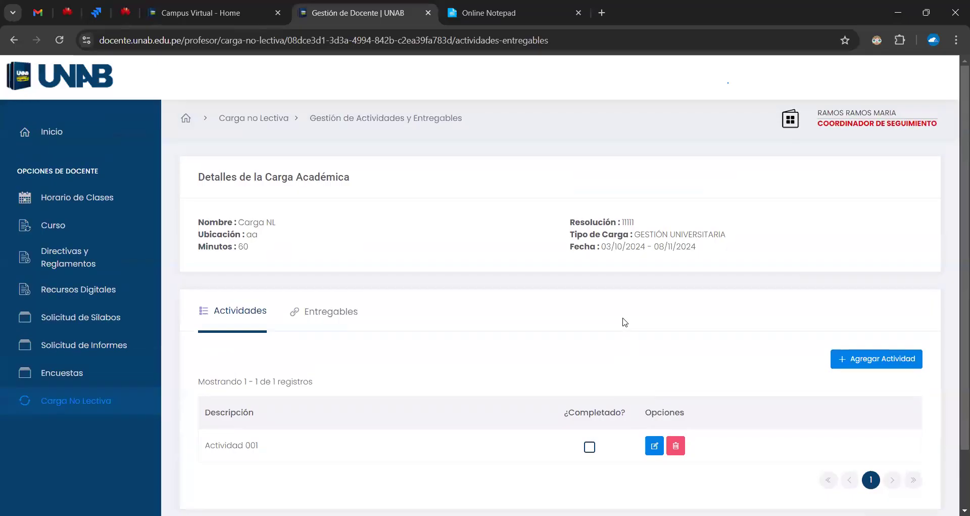
scroll(625, 321, down, 2)
drag(199, 159, 273, 177)
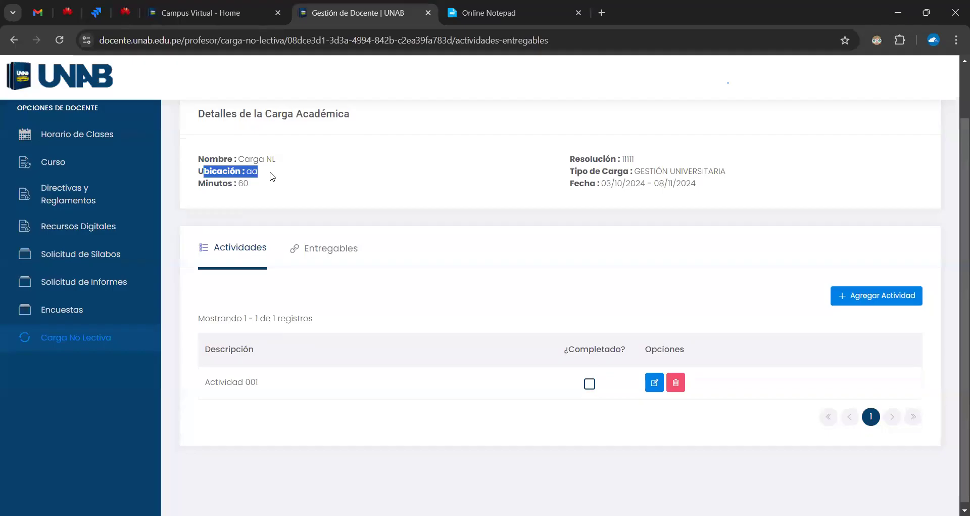
drag(216, 185, 256, 187)
drag(570, 158, 707, 172)
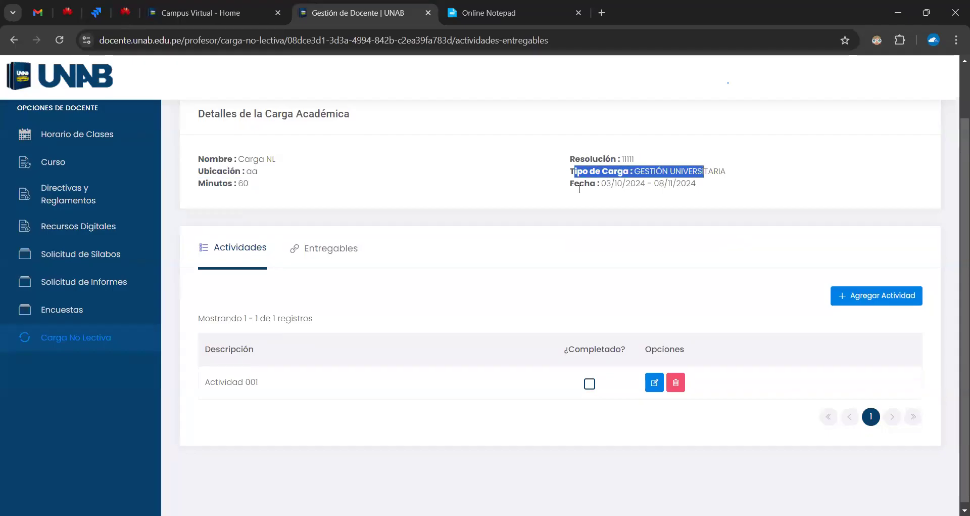
drag(571, 185, 838, 189)
drag(958, 187, 957, 210)
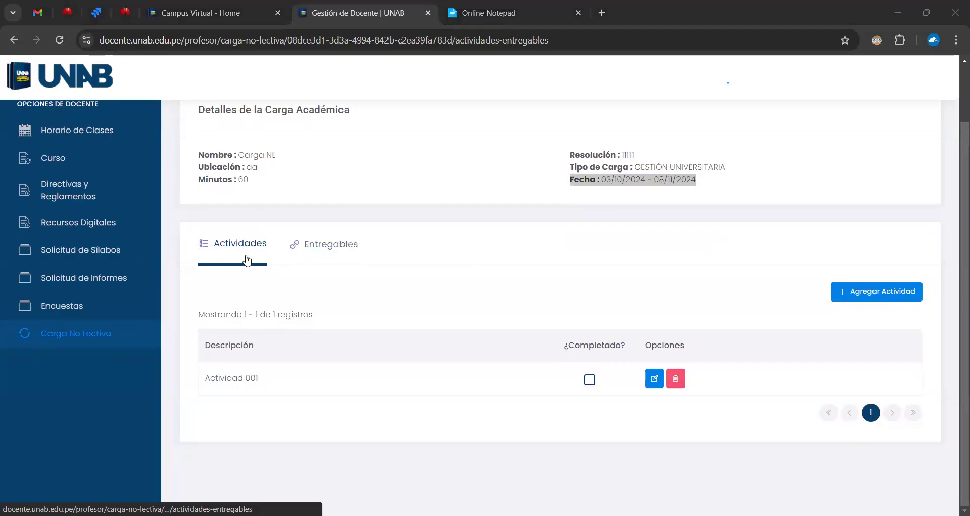
click(322, 250)
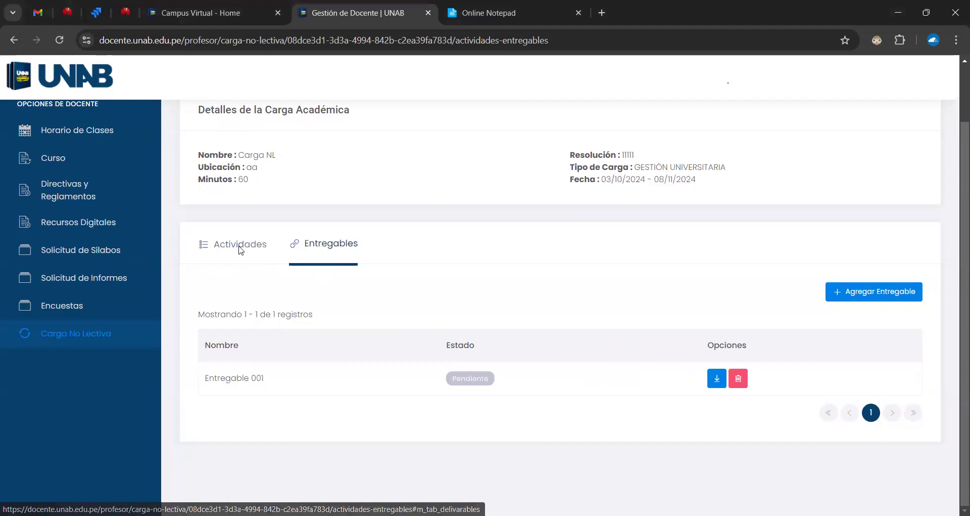
click(255, 251)
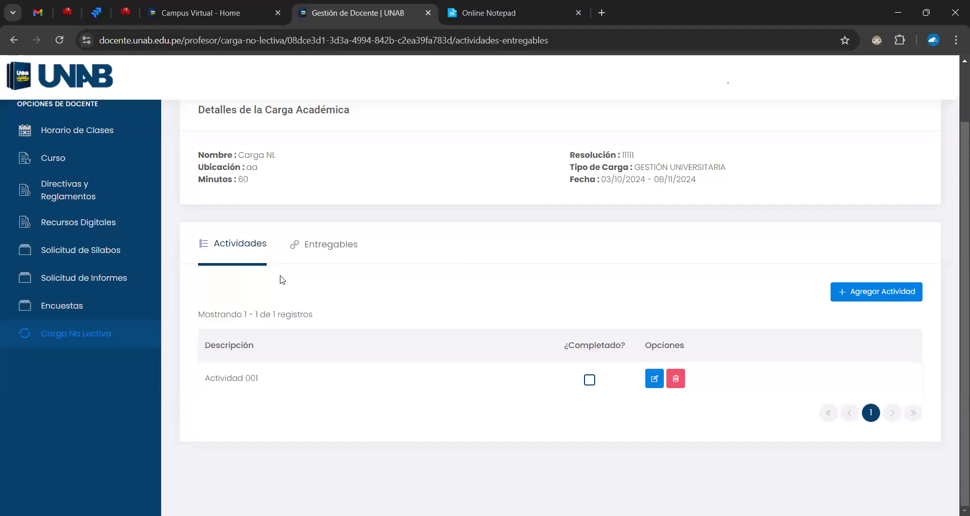
- Add an activity named DESARRL to the load, save it and accept the resulting message
click(874, 298)
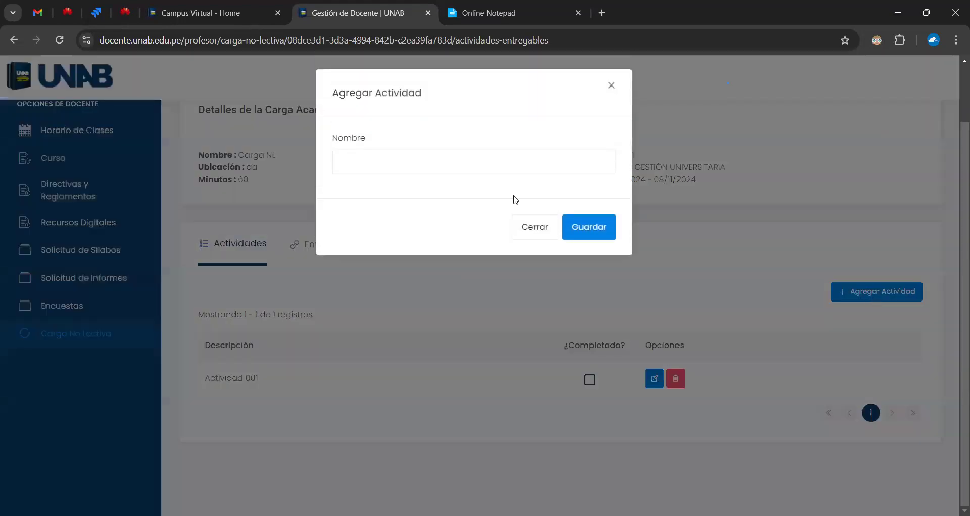
click(442, 156)
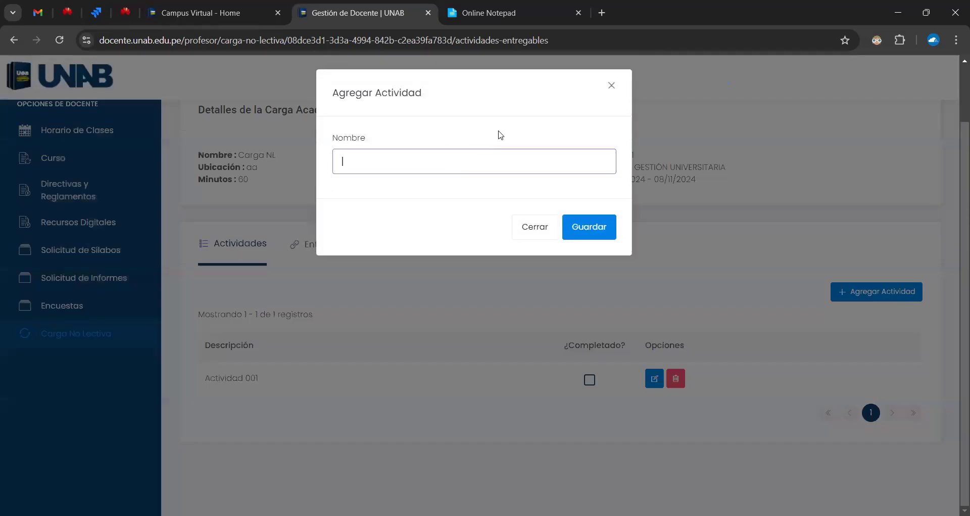
text(Acad)
key(ctrl+a)
text(DOCENTE)
key(Return)
click(505, 350)
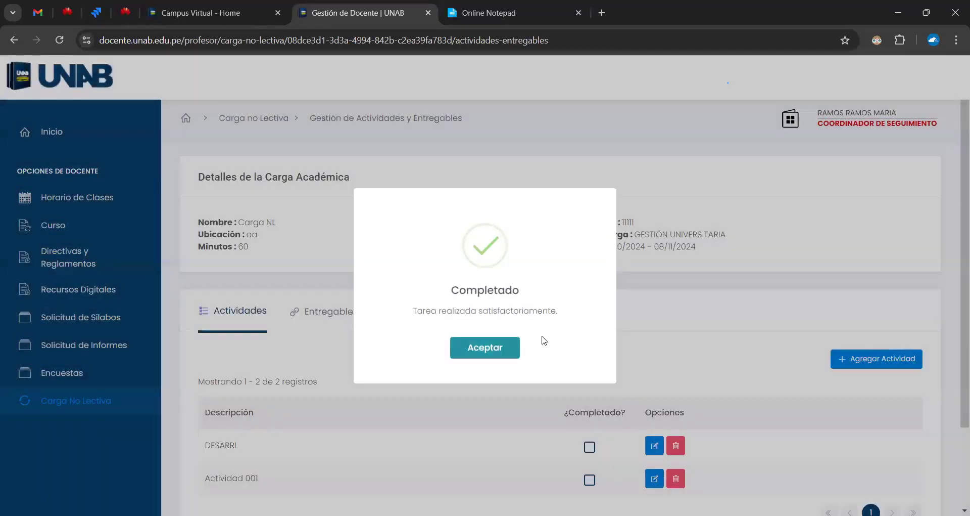
- Rename the DESARRL activity as DESARROLLO DE SESION DE TUTORÍA, save it and accept the resulting message
click(658, 444)
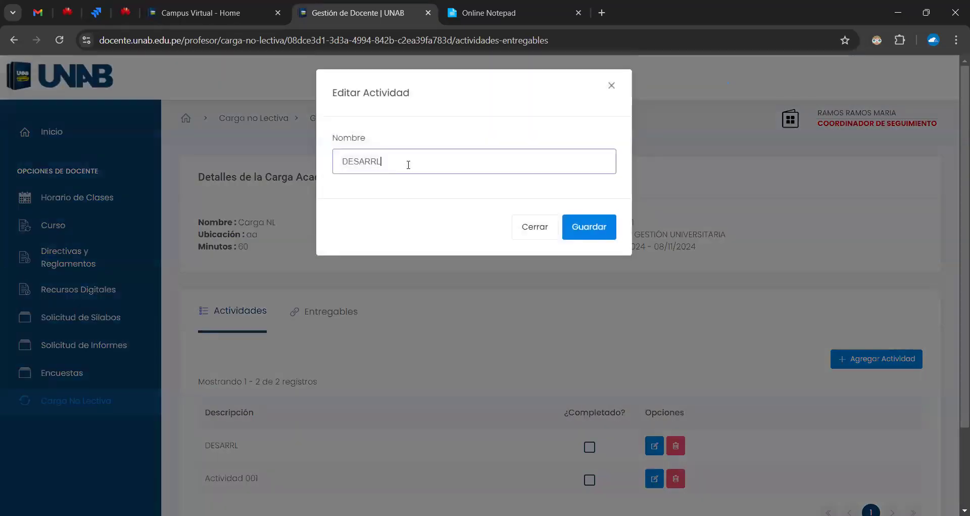
text(L)
key(BackSpace)
key(BackSpace)
text(O)
key(BackSpace)
text(OLLO DE SESION DE TUTORÍA)
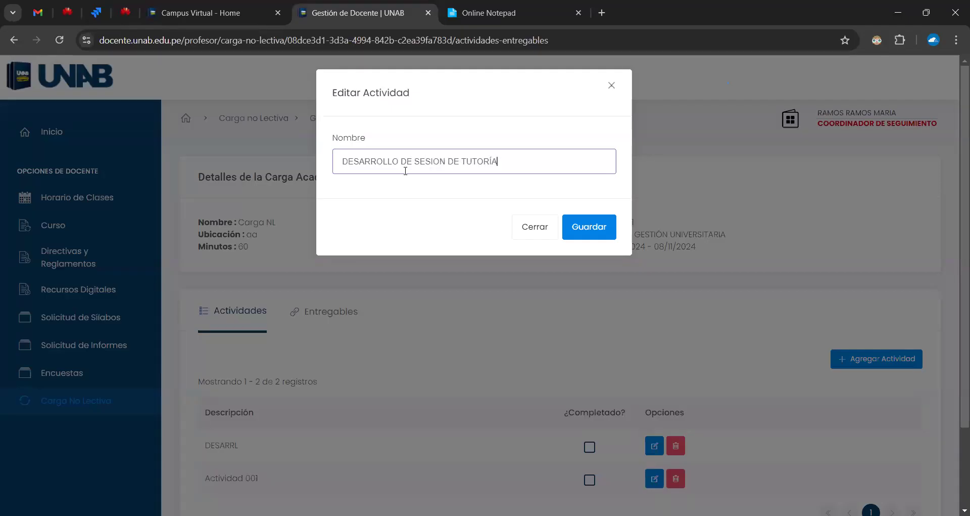
scroll(419, 303, down, 2)
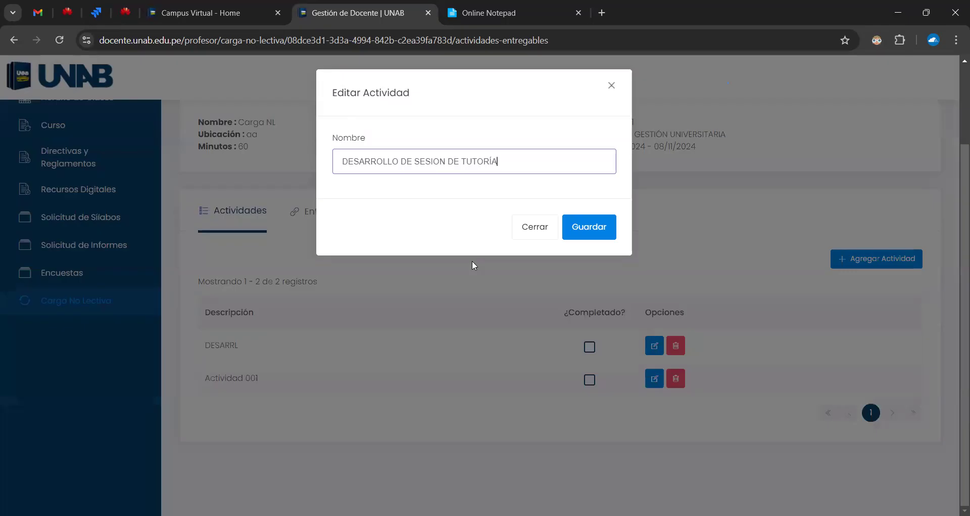
click(582, 230)
click(472, 348)
scroll(461, 344, down, 2)
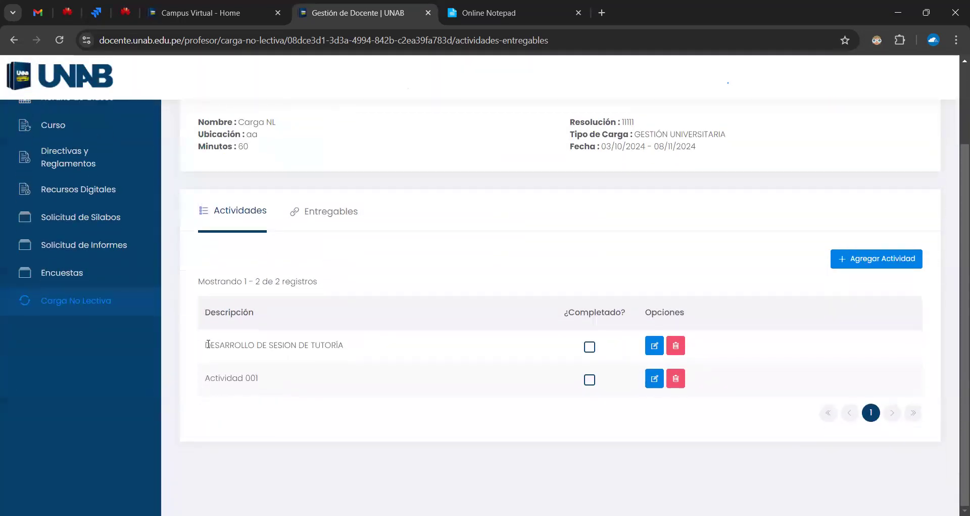
- Review the description of the tutoring session activity, and open and close its edit form without changes
drag(210, 344, 377, 350)
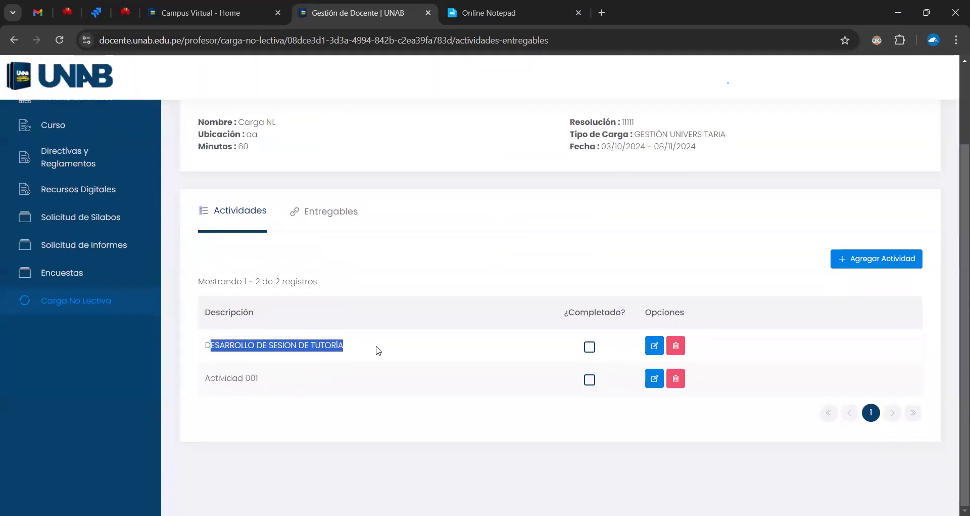
click(382, 349)
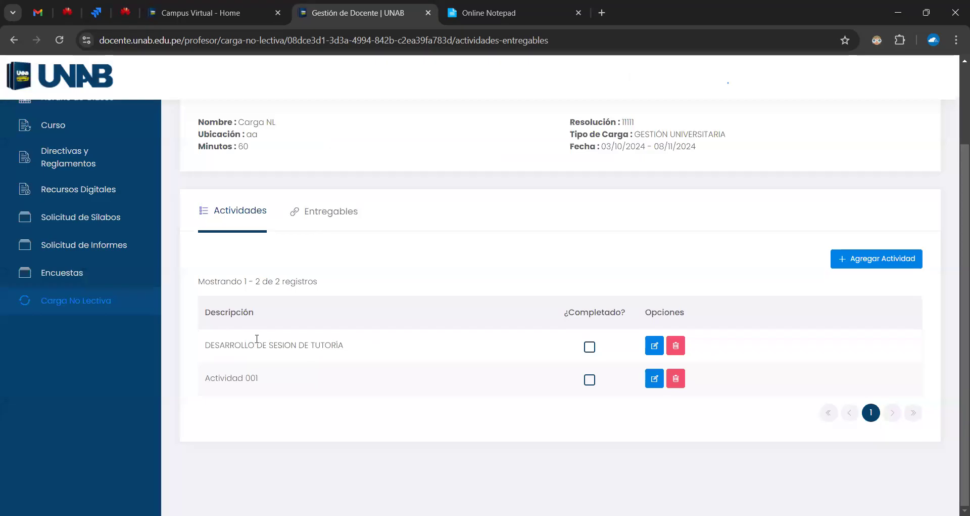
click(654, 345)
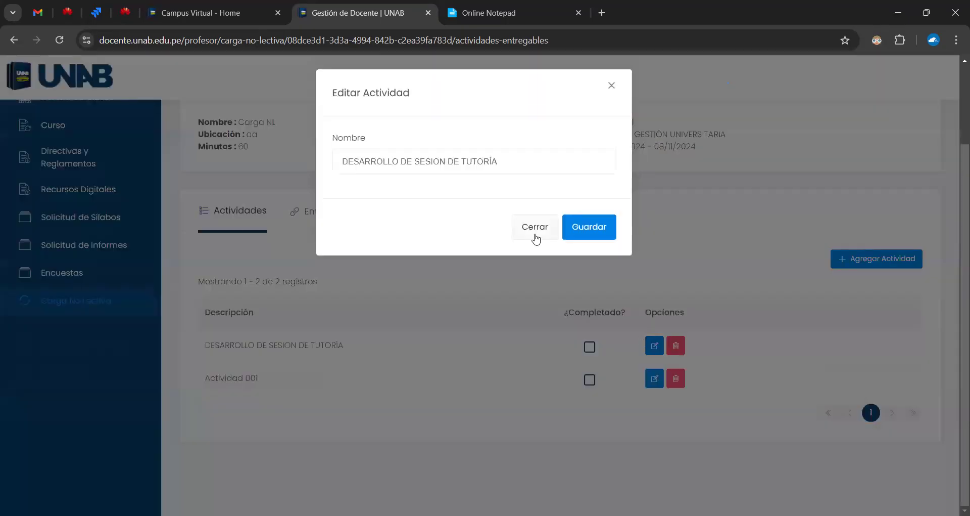
click(576, 265)
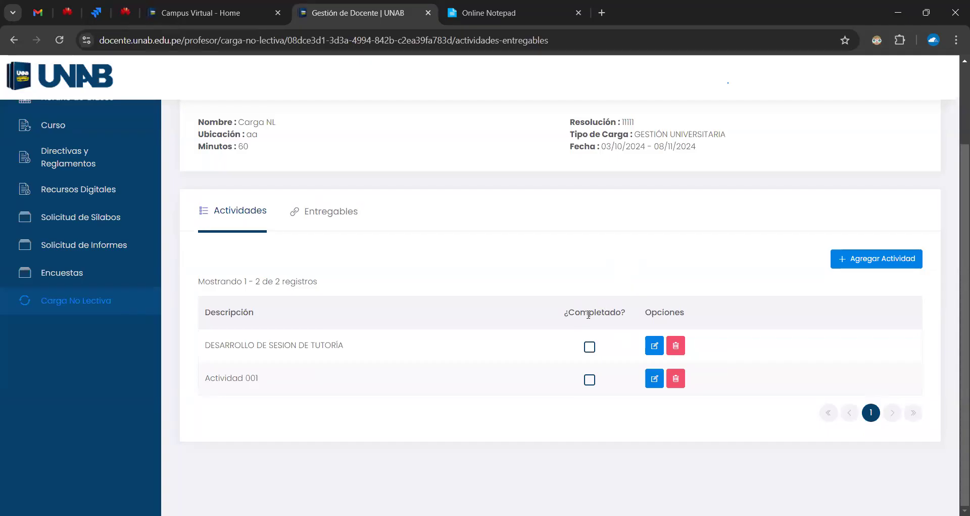
- Mark the activity DESARROLLO DE SESION DE TUTORÍA as completed
click(590, 349)
drag(206, 344, 353, 348)
click(407, 344)
- Start a new deliverable for the load and name it INFORME PARCIAL
click(326, 215)
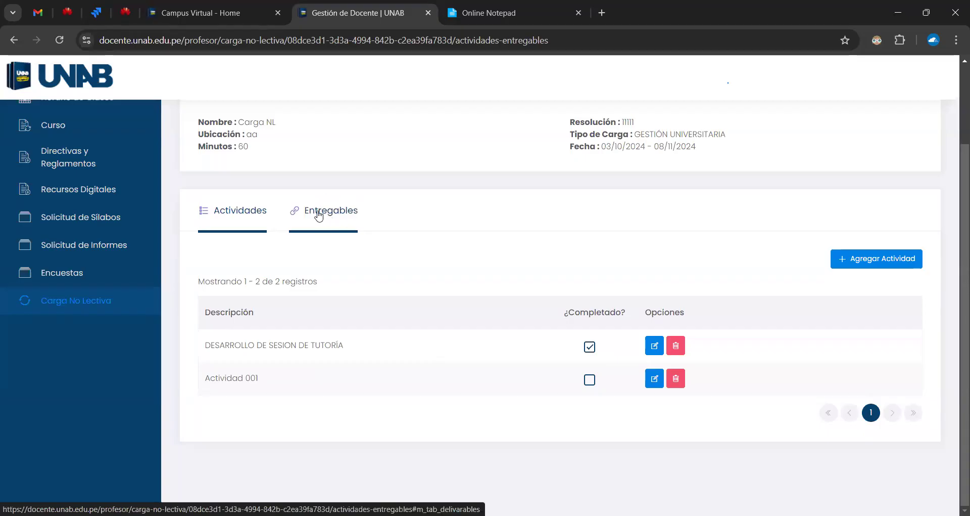
click(319, 214)
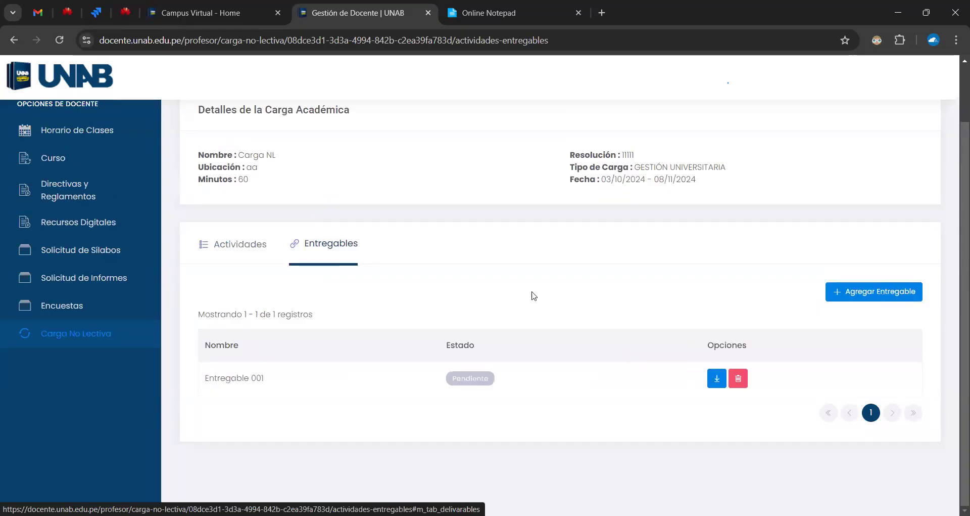
click(868, 298)
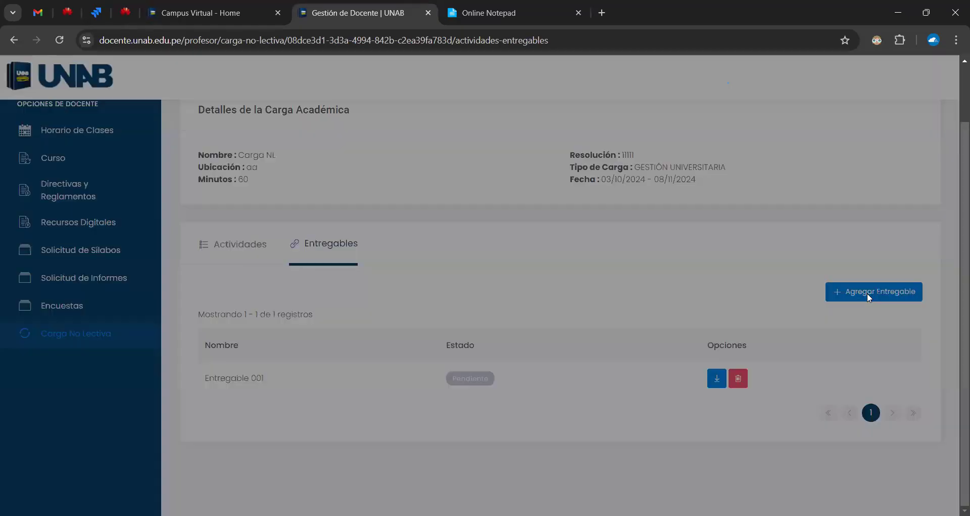
click(471, 159)
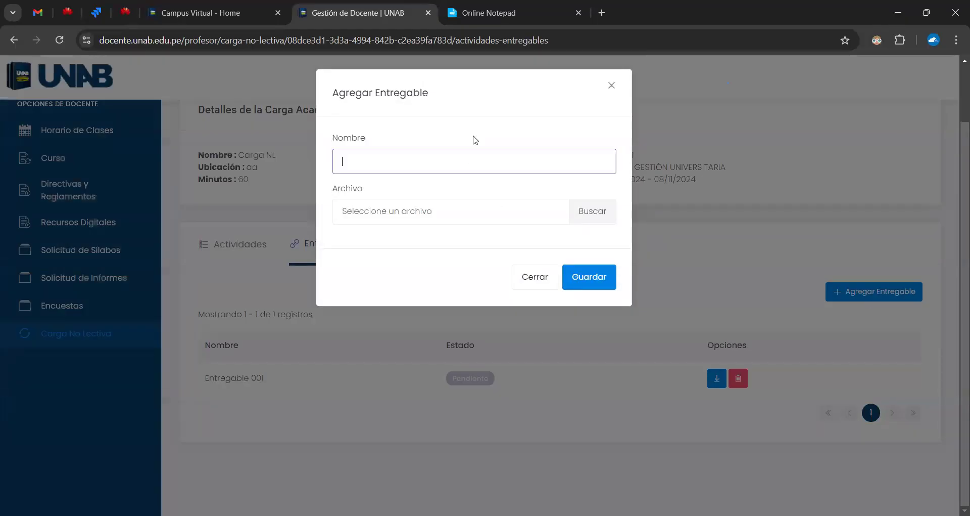
text(INFORME PARCIAL)
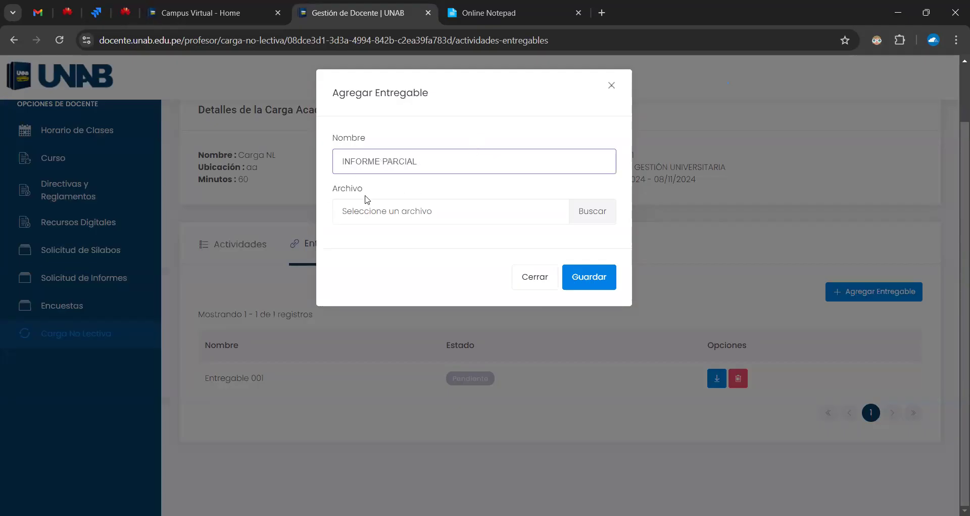
- Attach PDF.pdf from the Test folder inside ENCHUFATE to the deliverable, save it and accept the resulting message
click(390, 216)
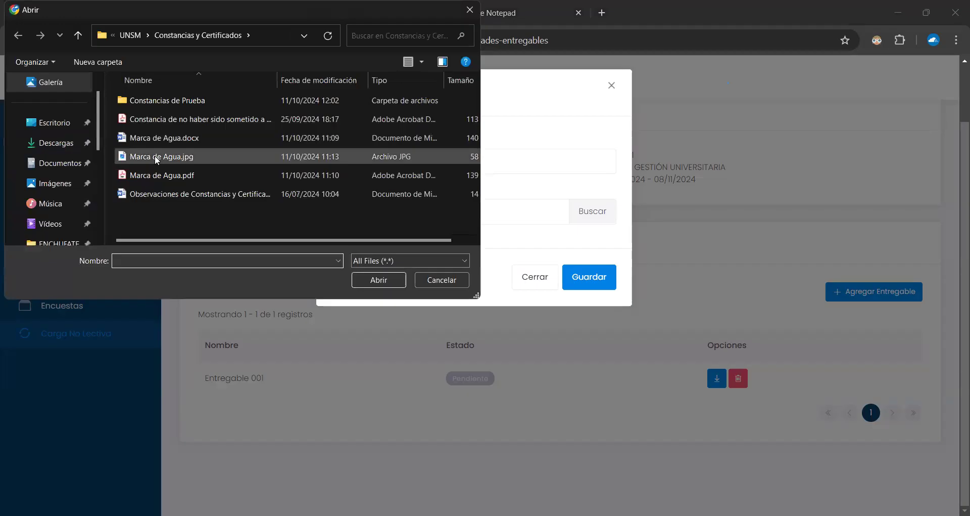
click(56, 143)
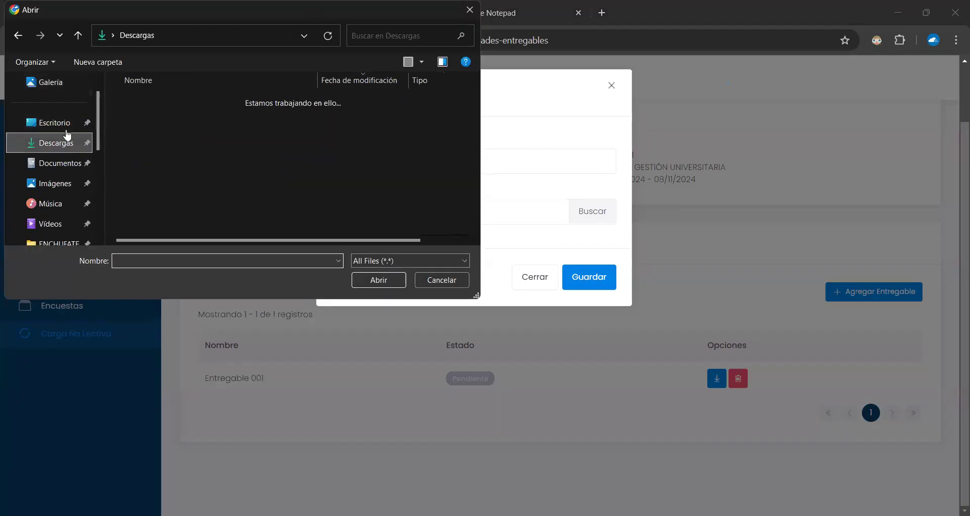
click(17, 35)
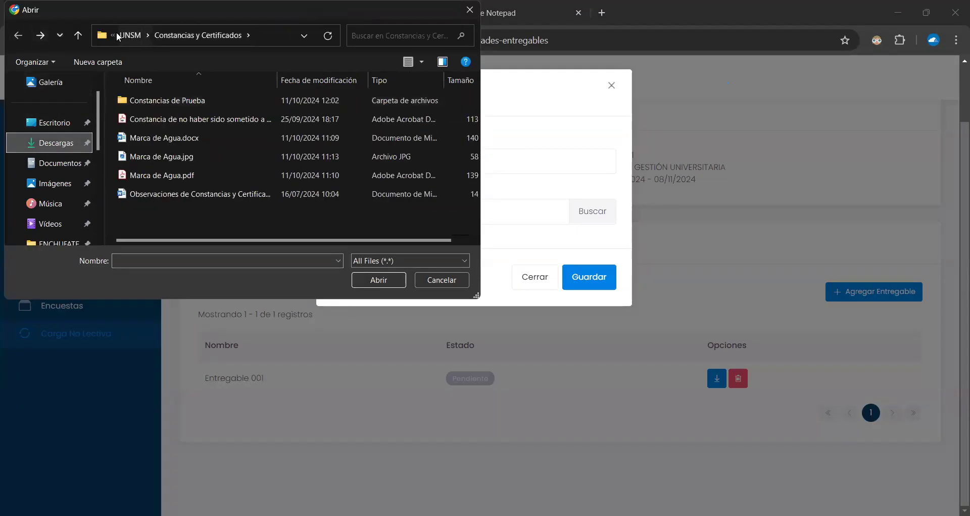
click(108, 35)
click(99, 61)
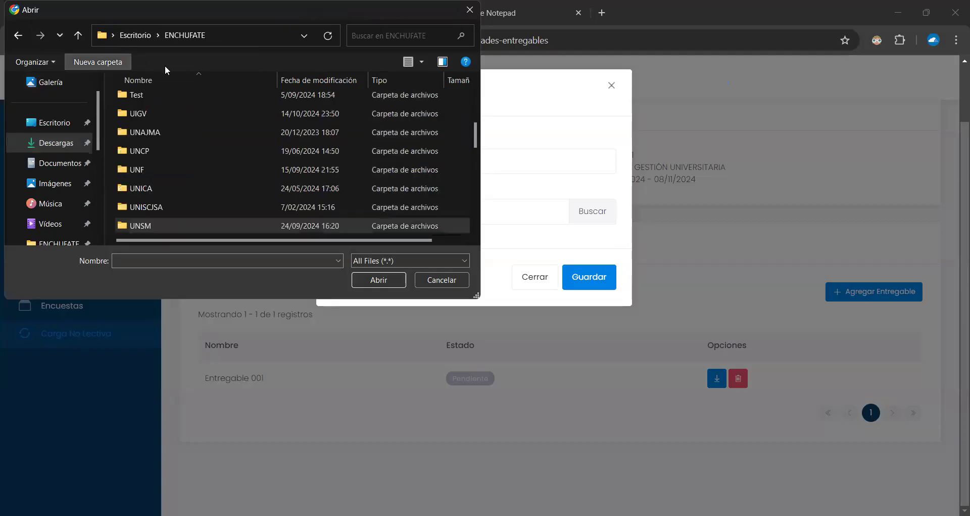
double_click(184, 98)
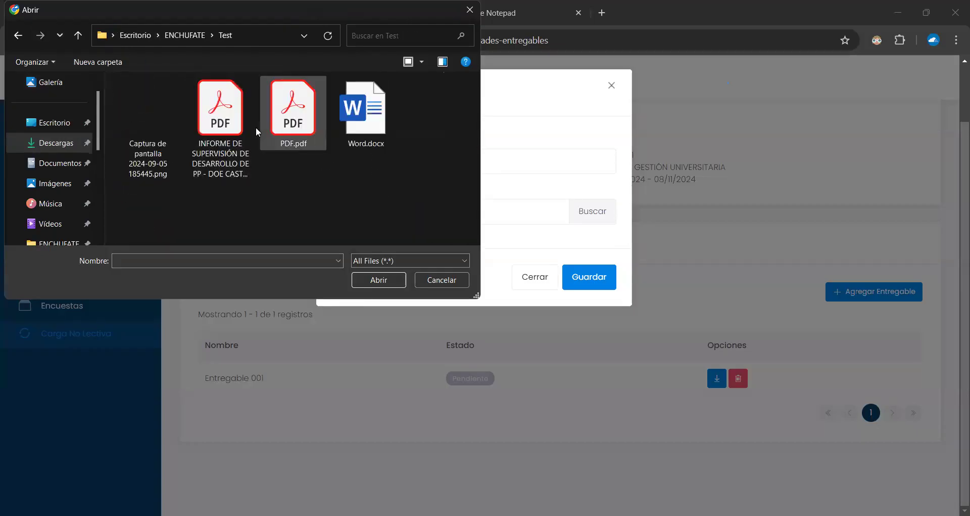
click(278, 121)
click(381, 279)
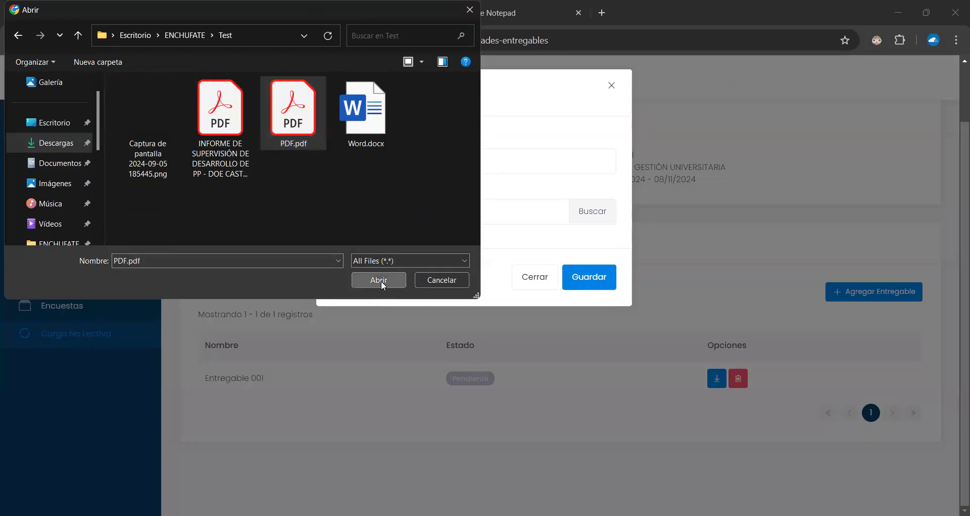
click(588, 283)
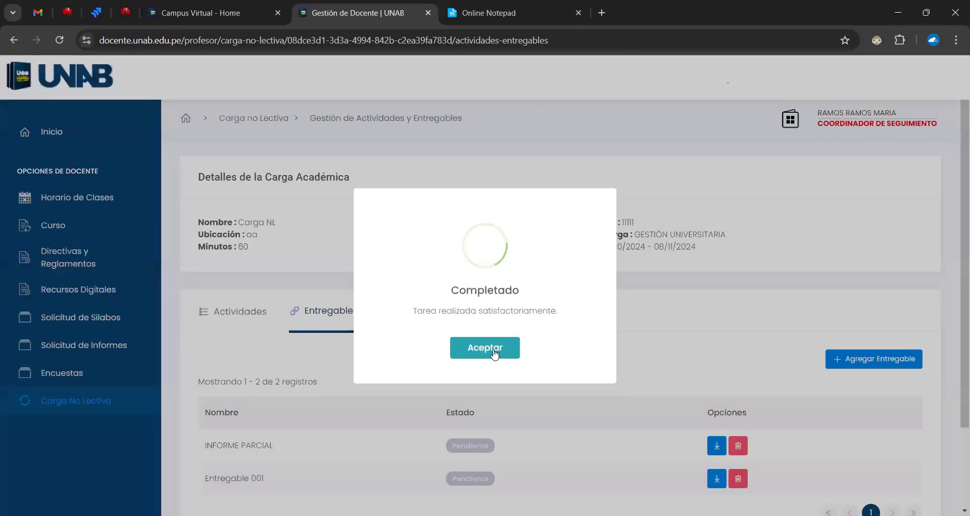
click(495, 352)
- Check the name and status of the INFORME PARCIAL deliverable in the list
scroll(515, 344, down, 2)
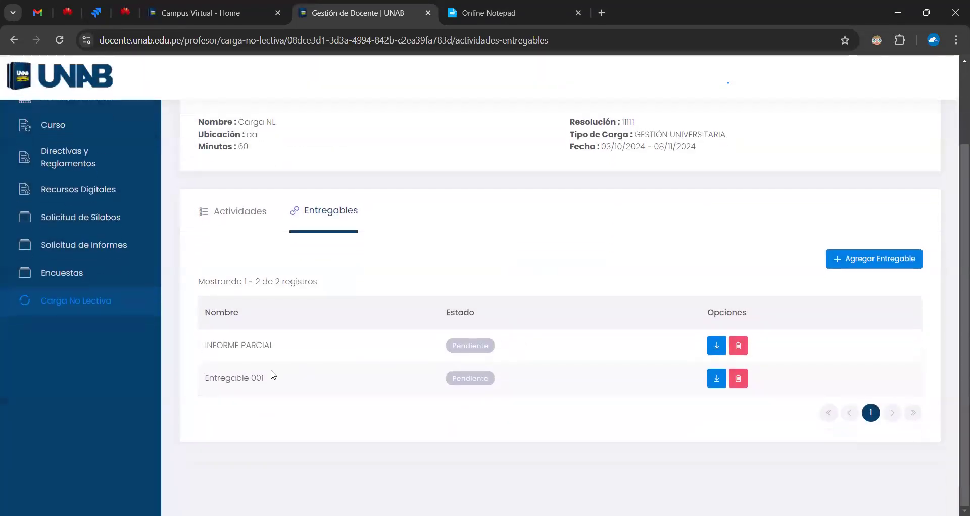
mouse_move(205, 344)
mouse_down()
mouse_move(282, 346)
mouse_move(205, 345)
mouse_up()
click(278, 346)
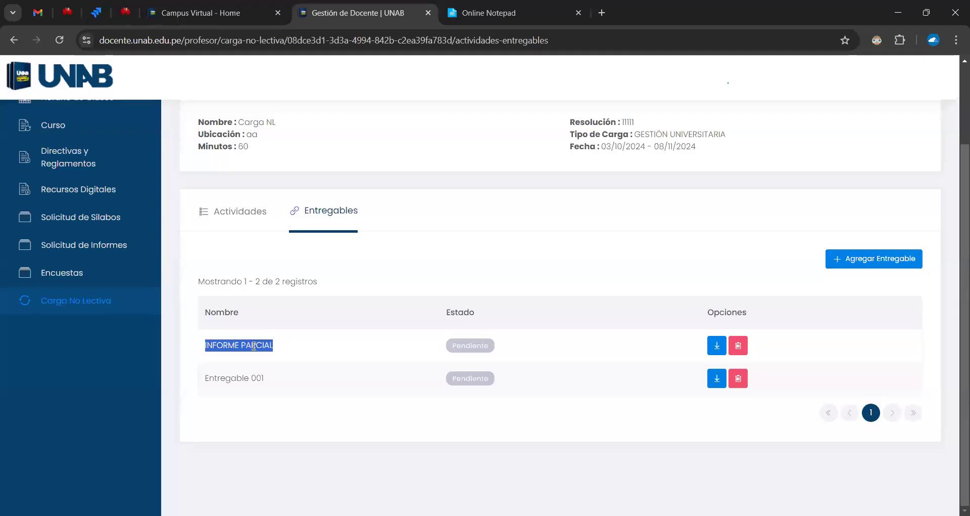
double_click(470, 345)
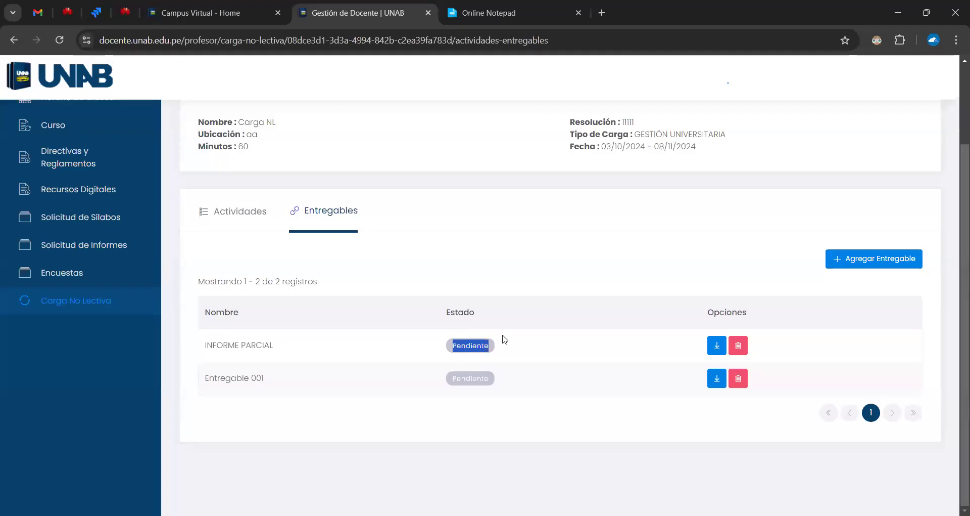
click(588, 349)
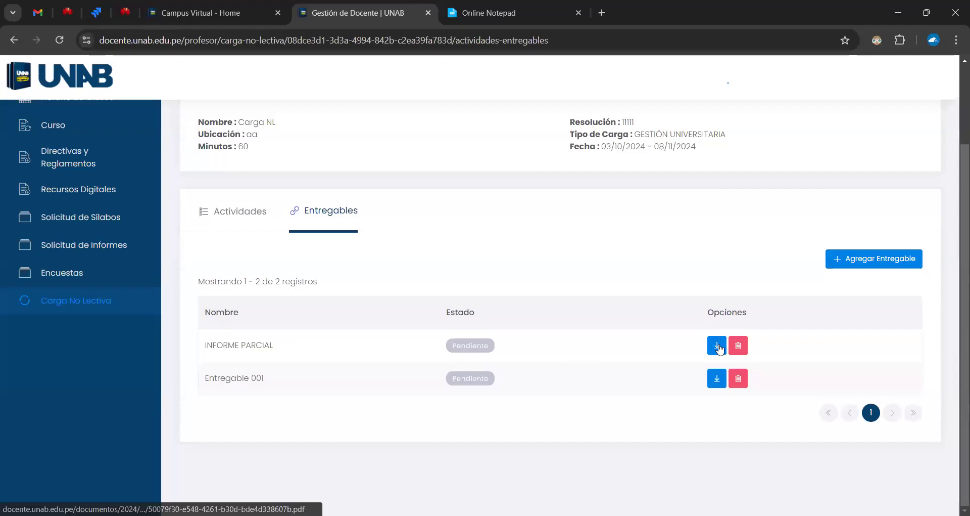
- Open the file uploaded for the INFORME PARCIAL deliverable and close its preview again
click(721, 348)
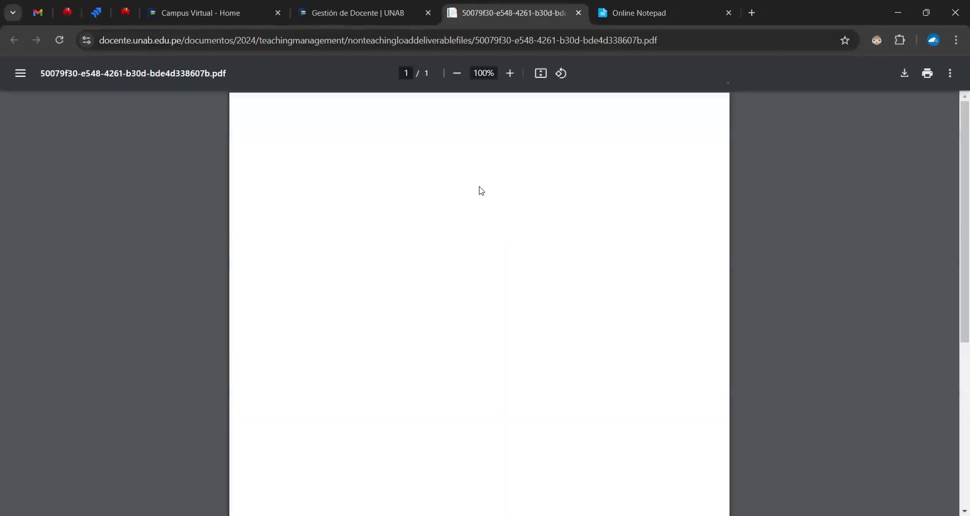
click(364, 13)
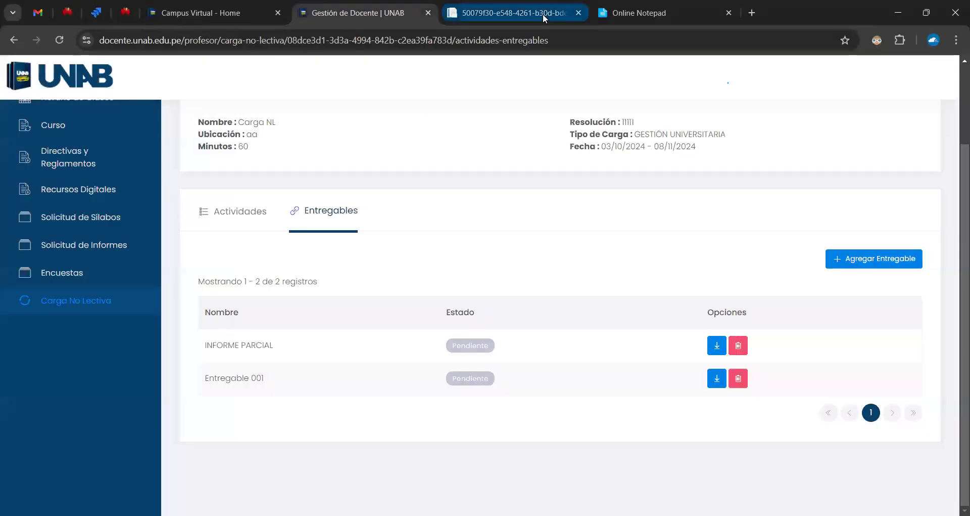
click(579, 13)
- Examine the INFORME PARCIAL entry's status and options together with the load's details
click(739, 344)
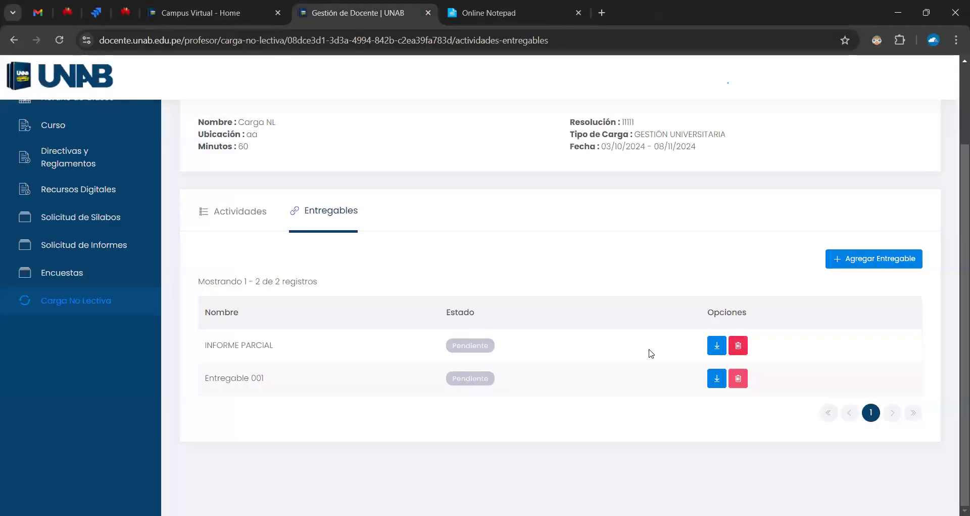
click(476, 344)
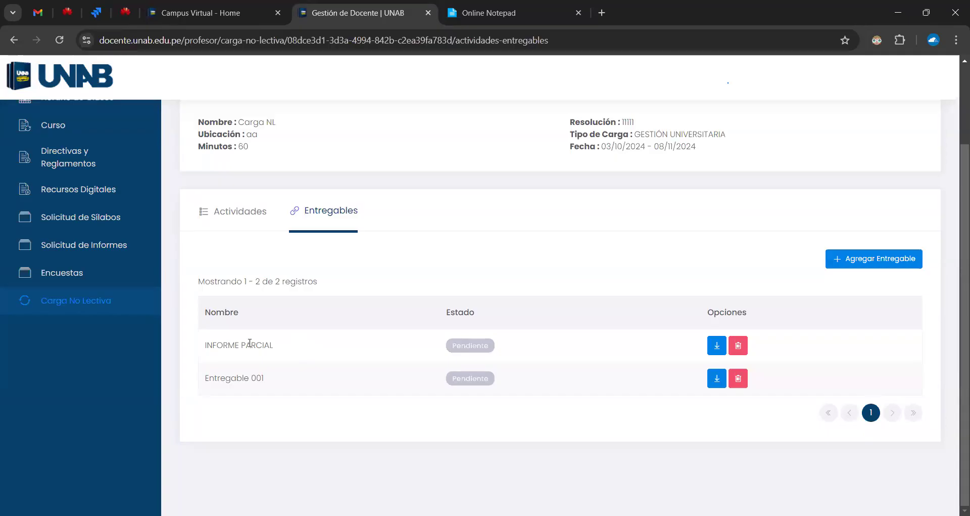
drag(249, 343, 533, 359)
click(514, 351)
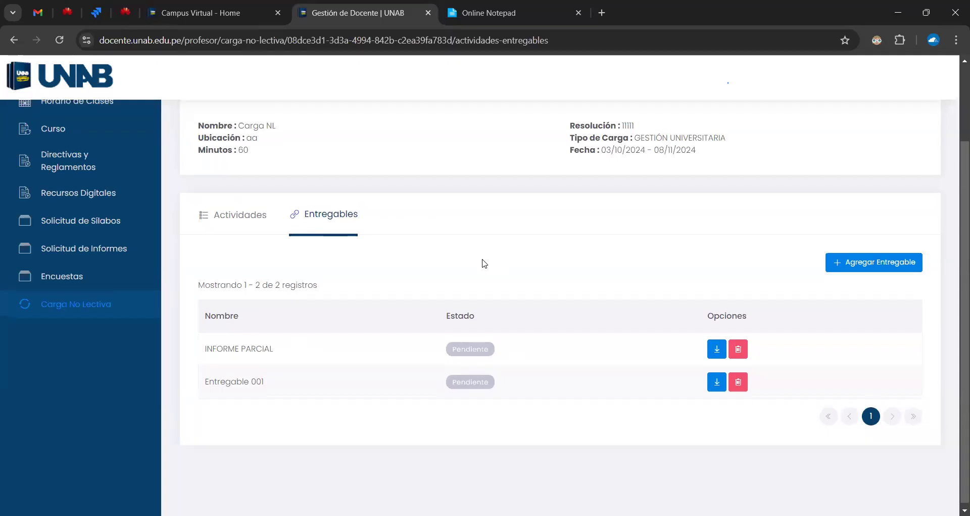
scroll(481, 261, up, 2)
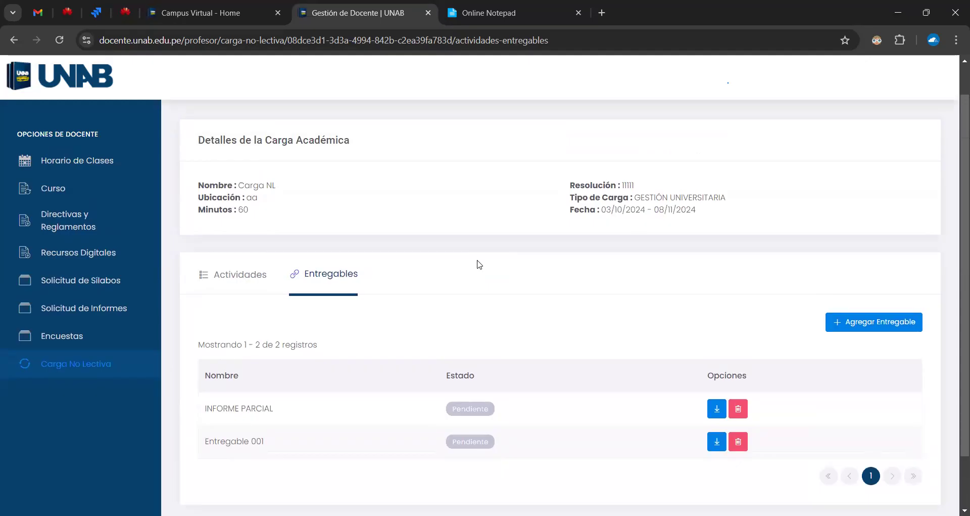
scroll(480, 264, down, 2)
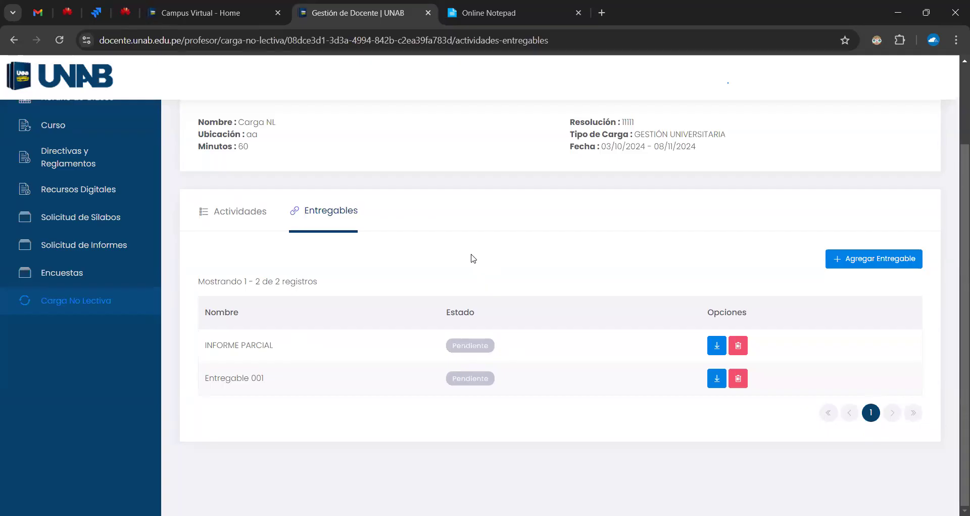
scroll(187, 242, up, 2)
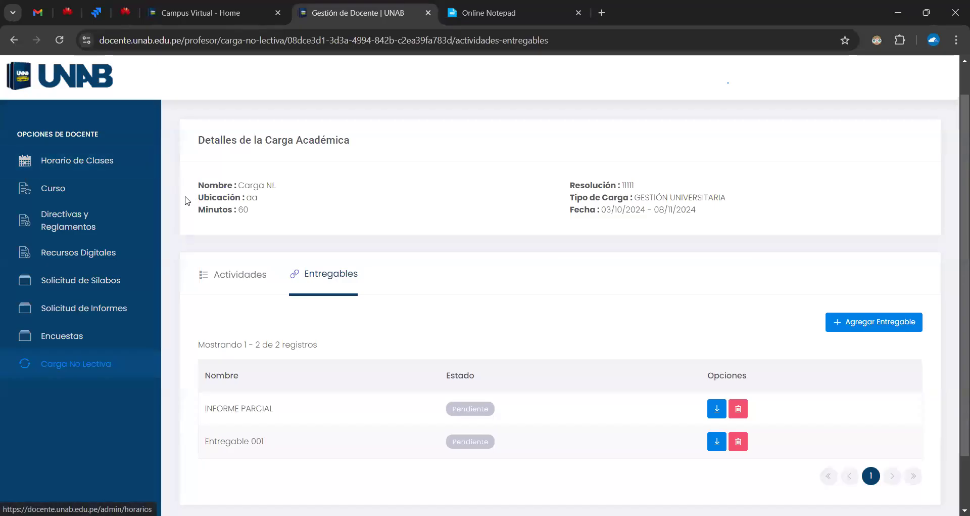
- Review the load's activities and return to its list of deliverables
click(250, 276)
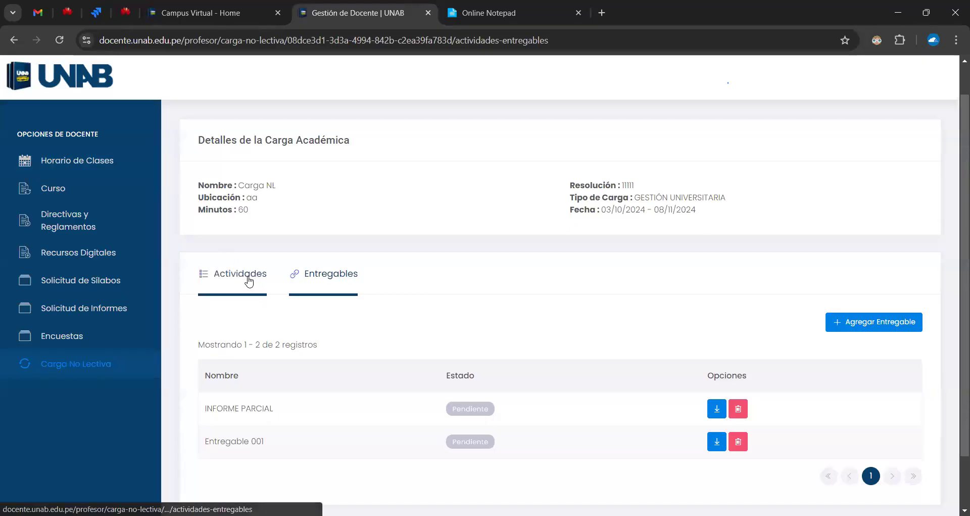
scroll(384, 241, down, 2)
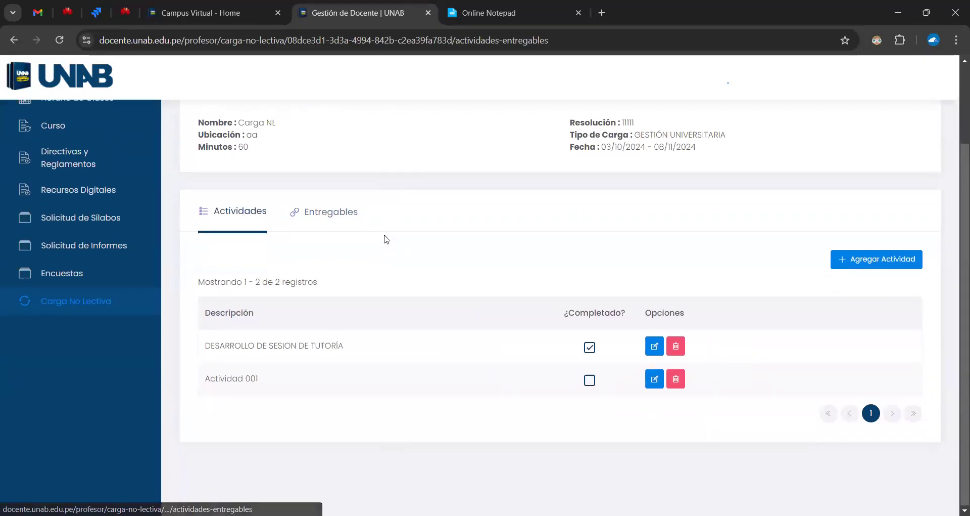
click(335, 218)
click(252, 219)
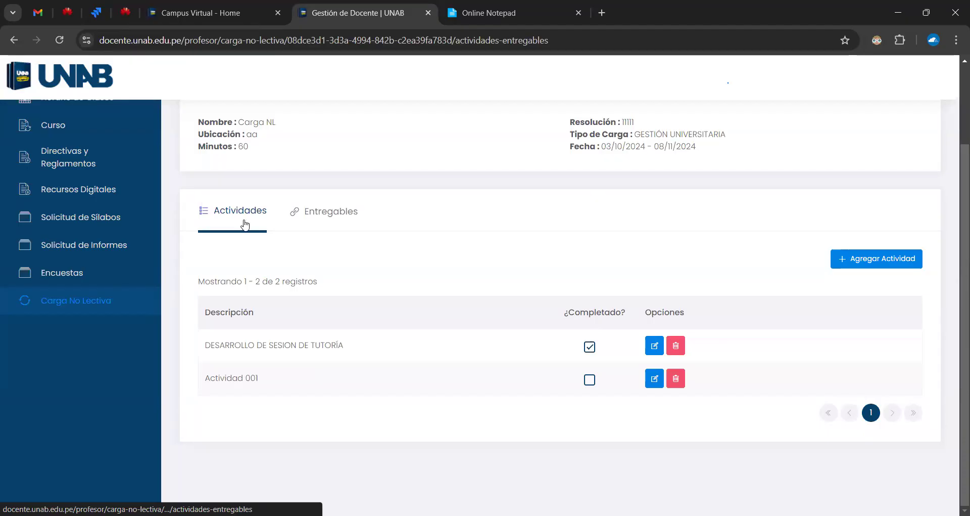
click(322, 222)
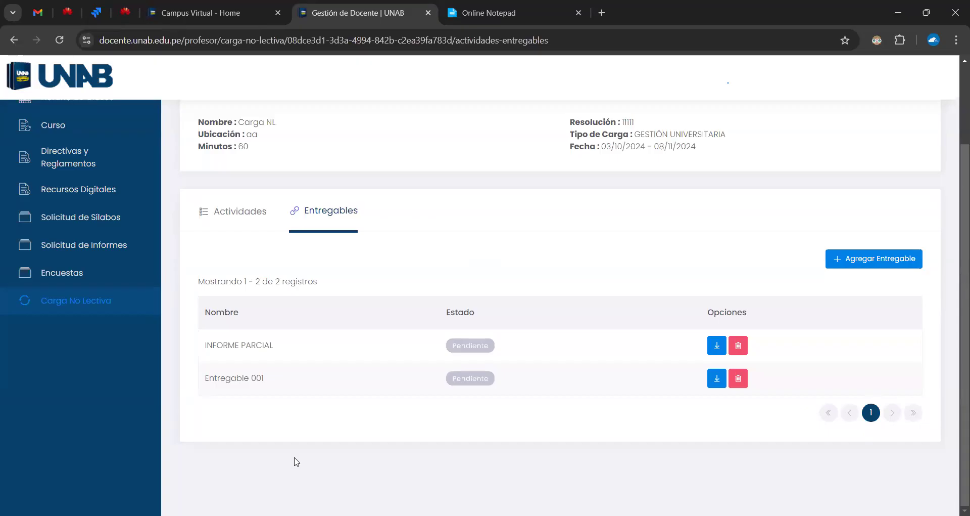
scroll(181, 288, up, 2)
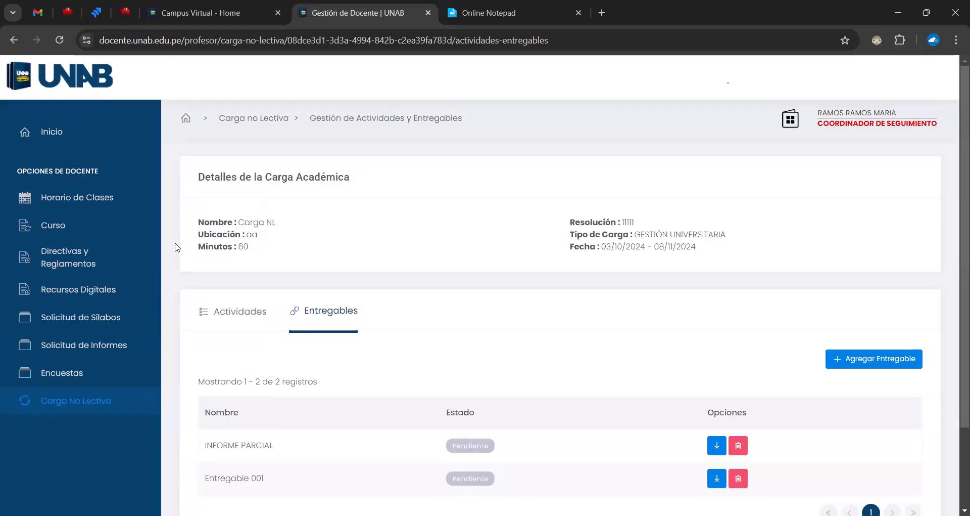
scroll(177, 248, down, 2)
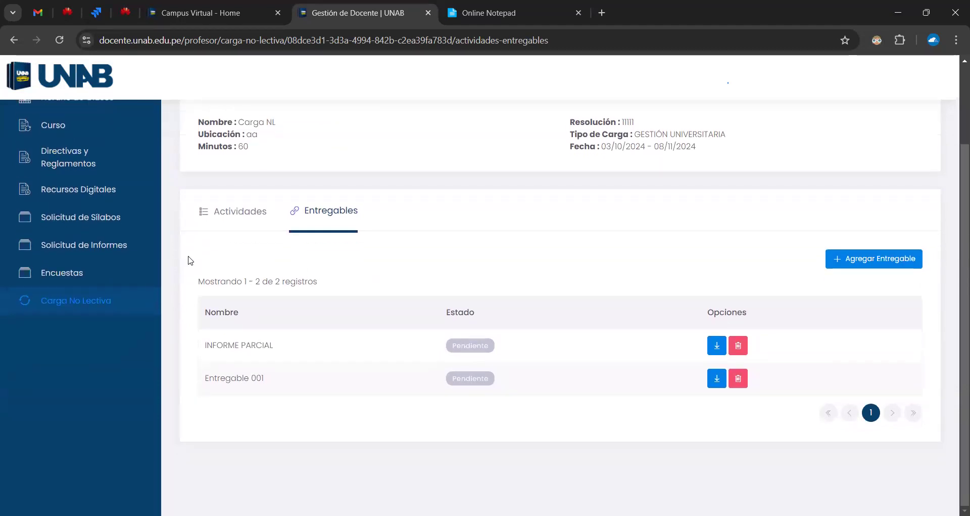
scroll(189, 260, up, 2)
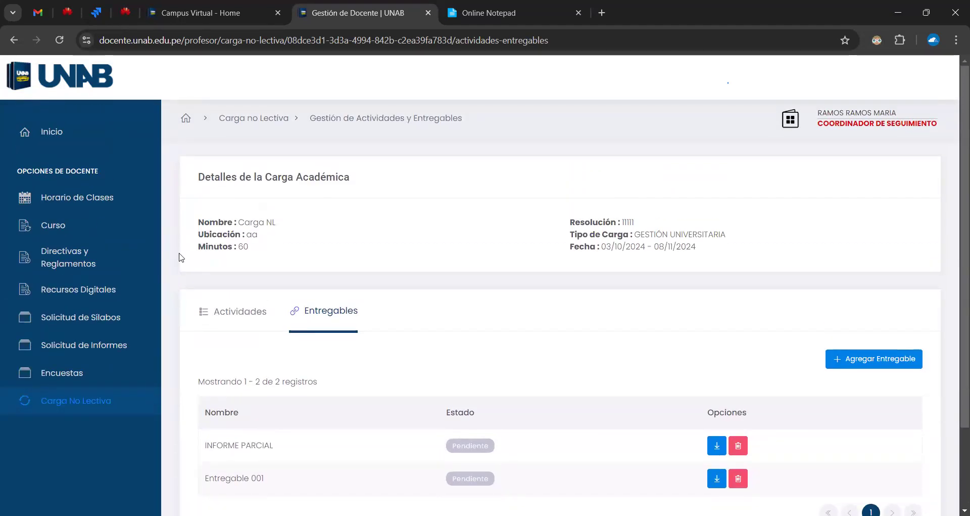
scroll(189, 258, down, 1)
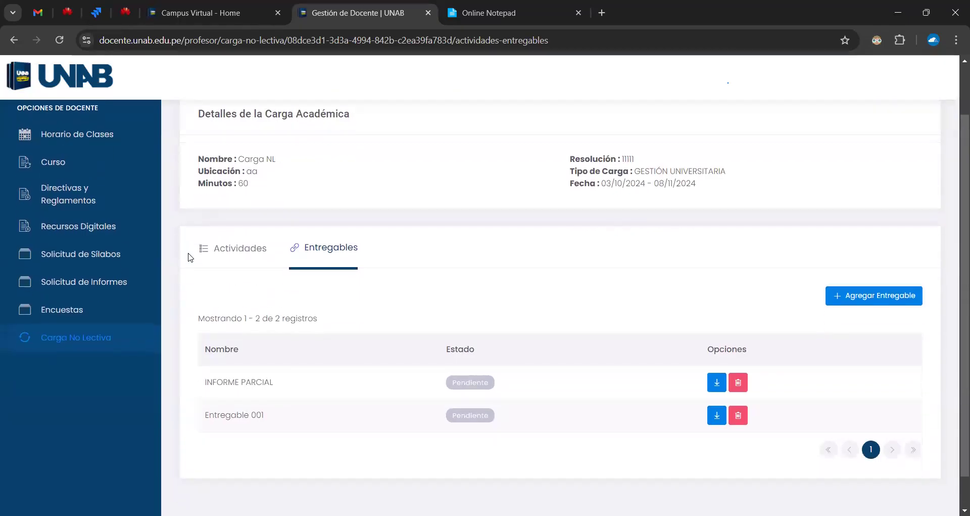
scroll(189, 258, down, 1)
scroll(191, 257, up, 2)
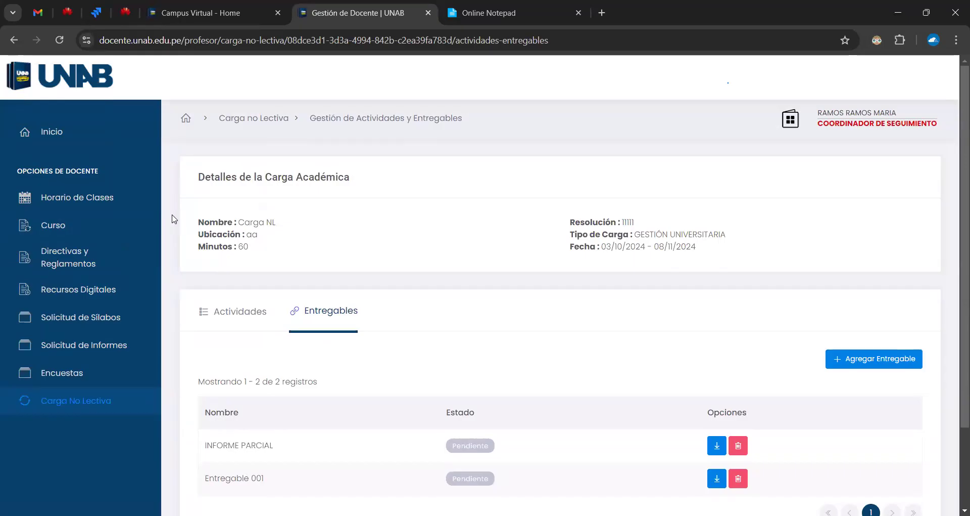
- Open the class schedule, view the details of Monday's 7AM - 7:50AM non-teaching load and close them
click(97, 204)
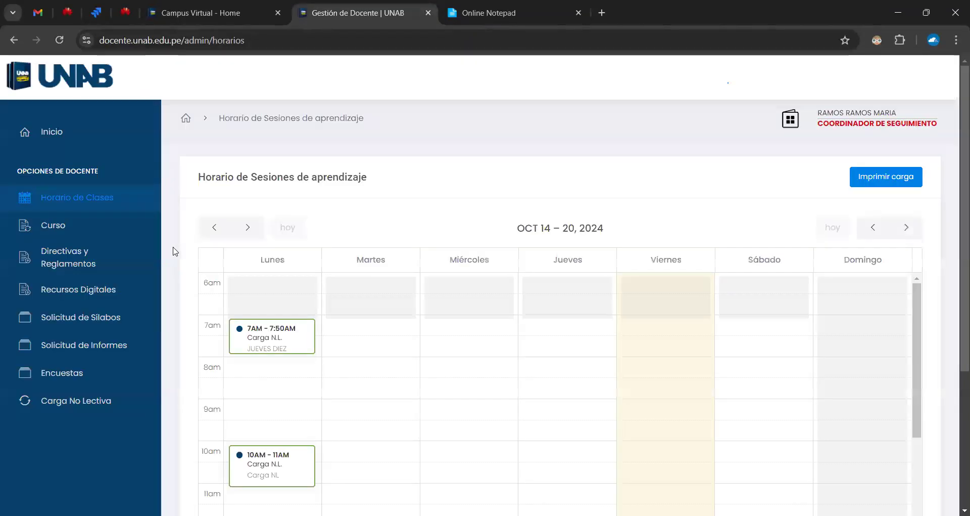
scroll(174, 439, down, 1)
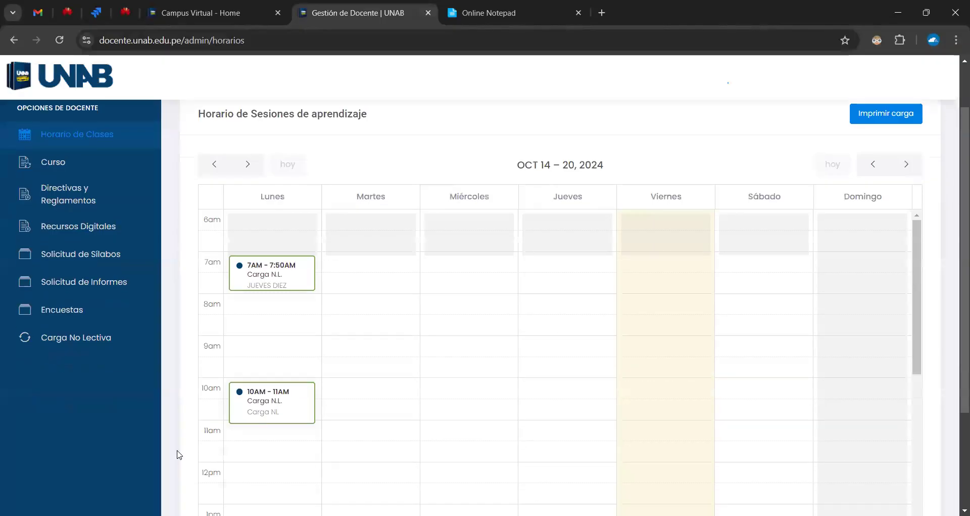
scroll(268, 212, down, 1)
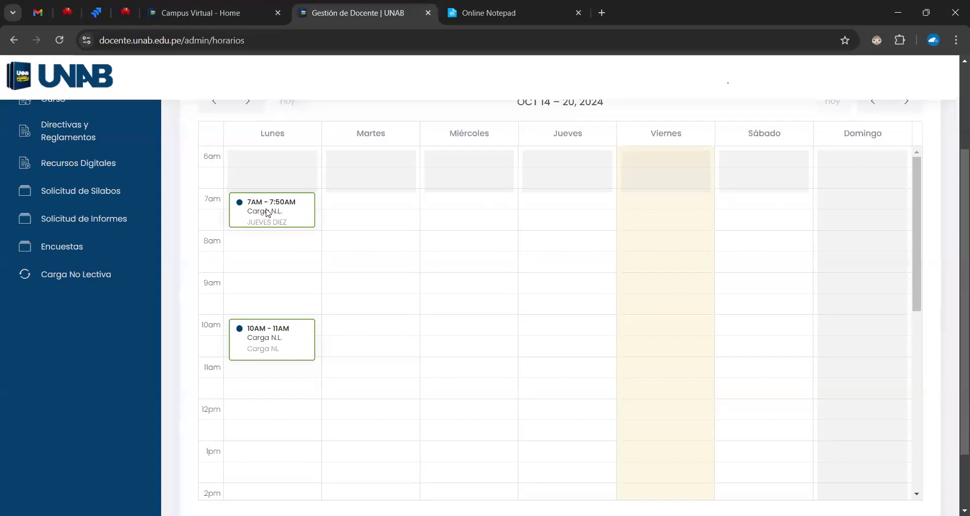
click(276, 218)
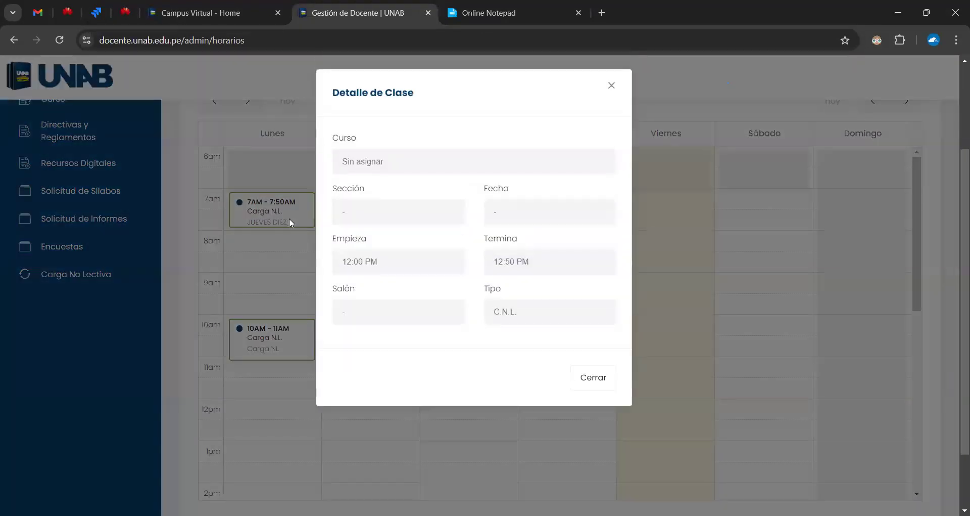
click(295, 189)
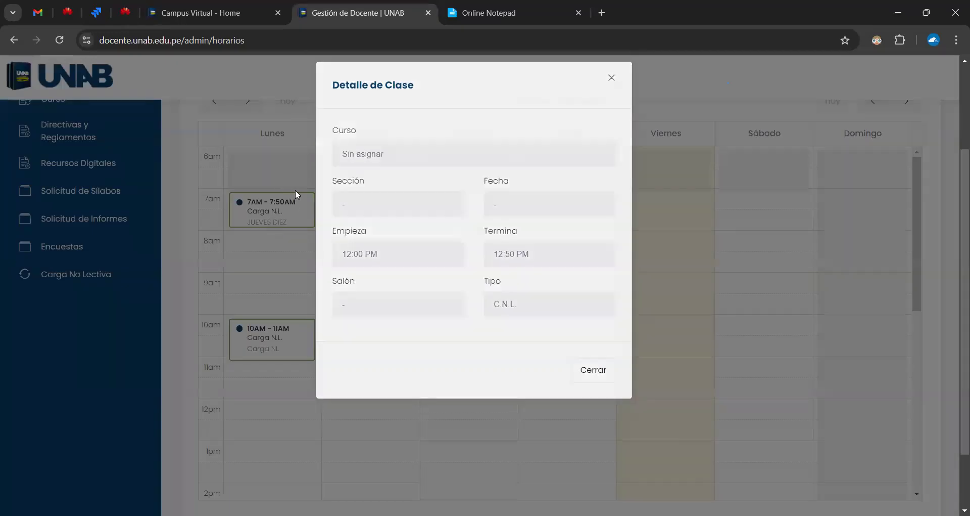
- Generate the printable report of the teacher's load from the class schedule
scroll(174, 322, up, 3)
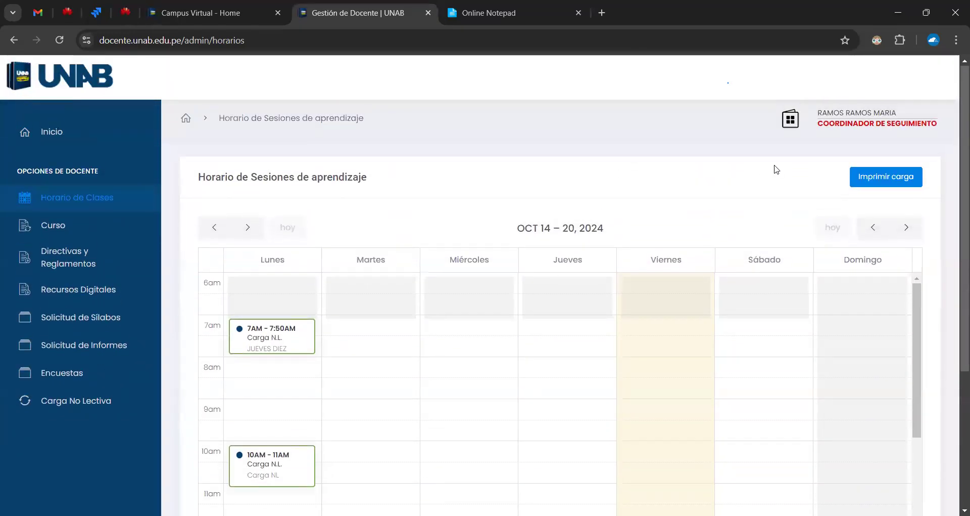
click(881, 183)
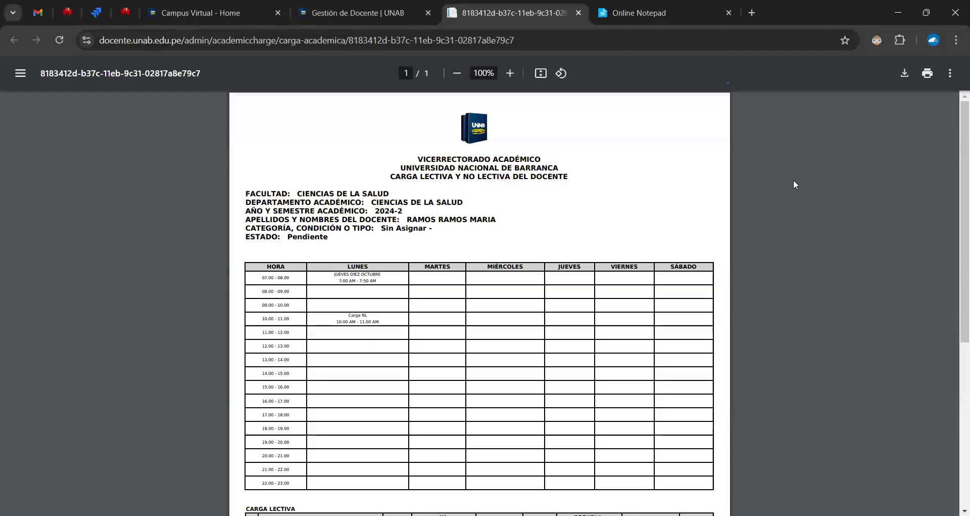
- Examine the load report's weekly timetable and compare it with the class schedule page
scroll(956, 197, down, 2)
scroll(956, 197, down, 2)
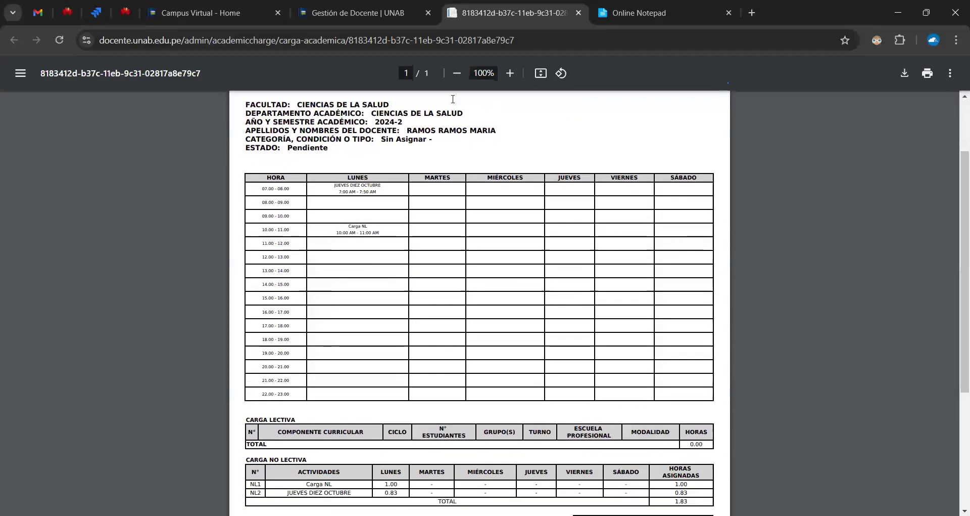
click(510, 72)
scroll(274, 152, down, 3)
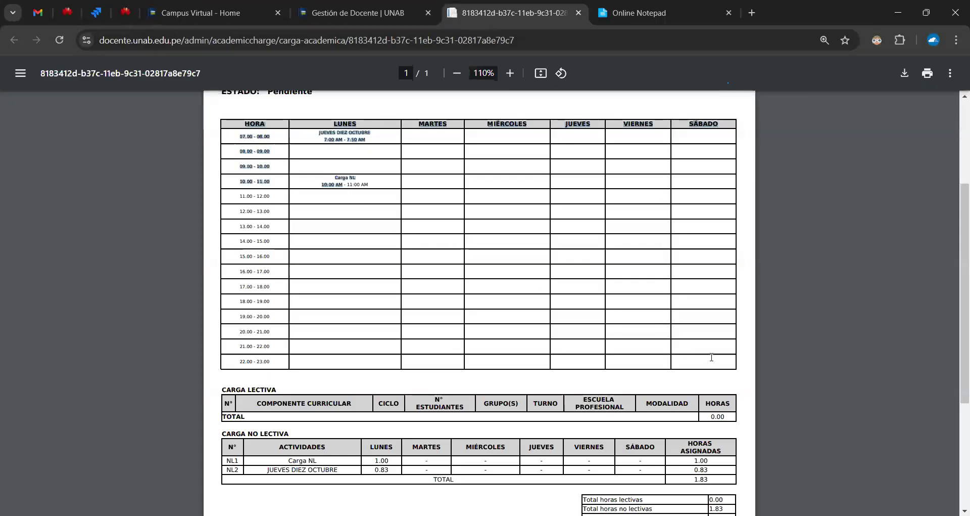
click(665, 332)
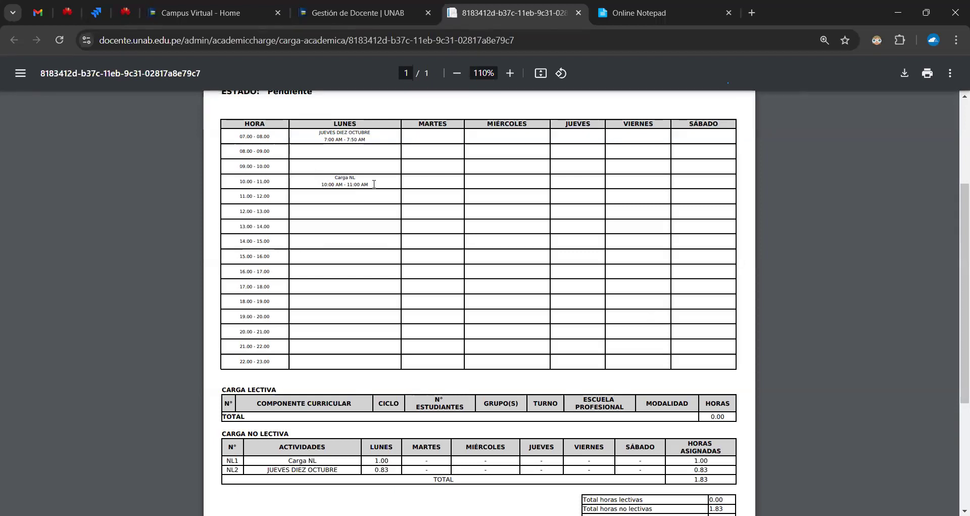
click(356, 10)
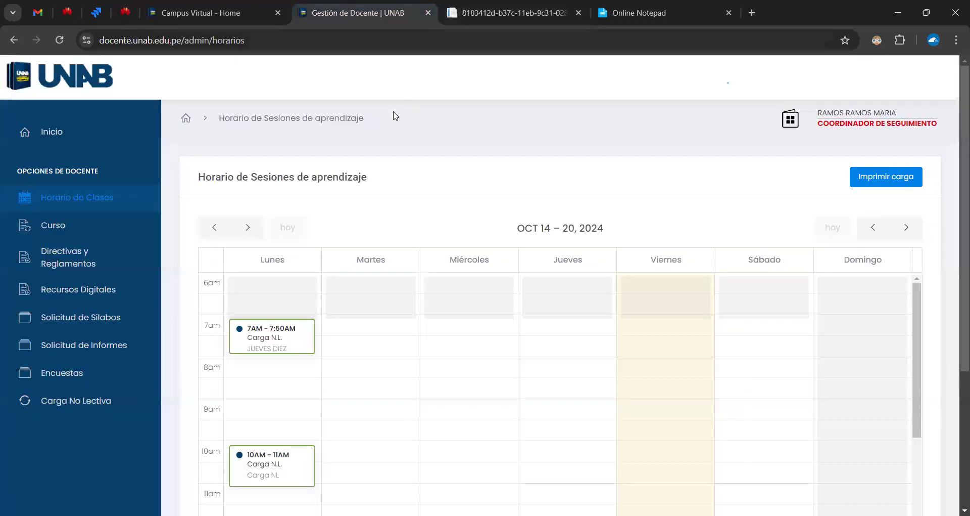
click(479, 11)
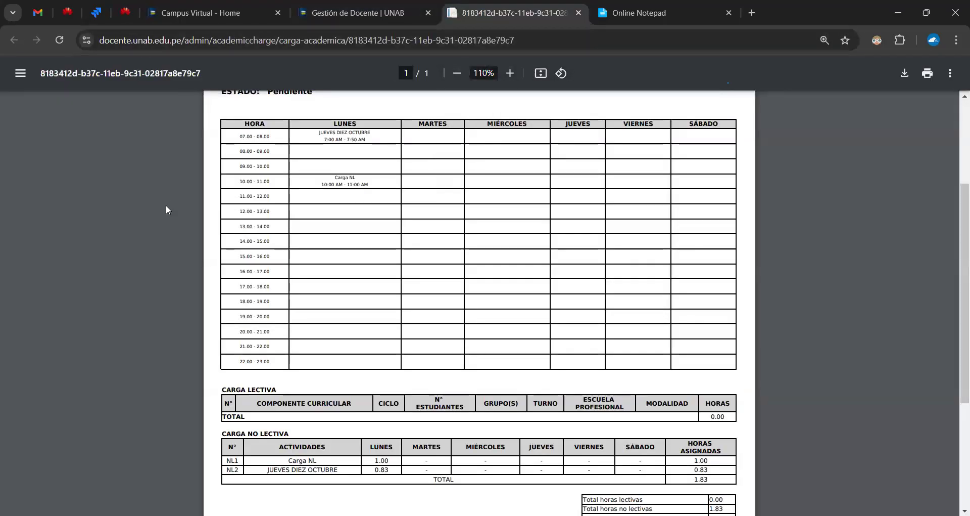
scroll(394, 161, down, 4)
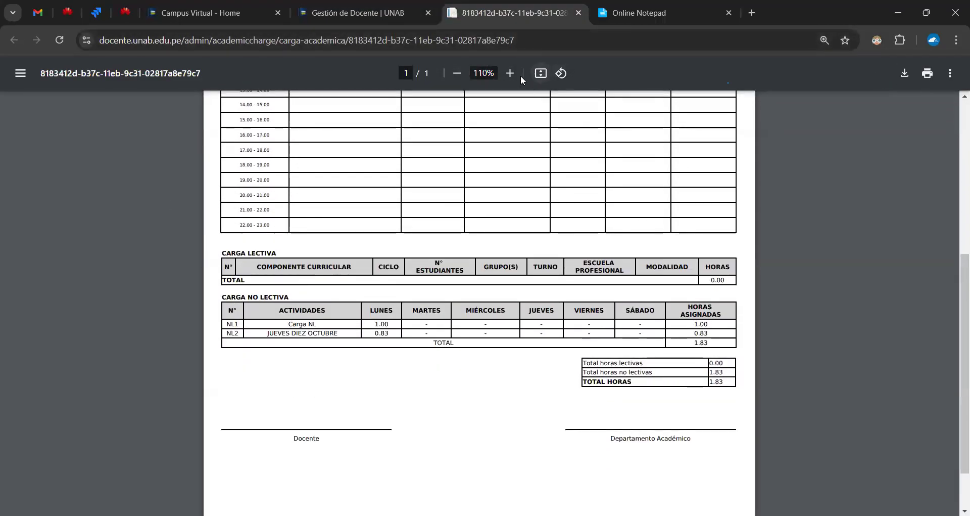
ctrl+scroll(485, 195, up, 1)
scroll(454, 215, down, 1)
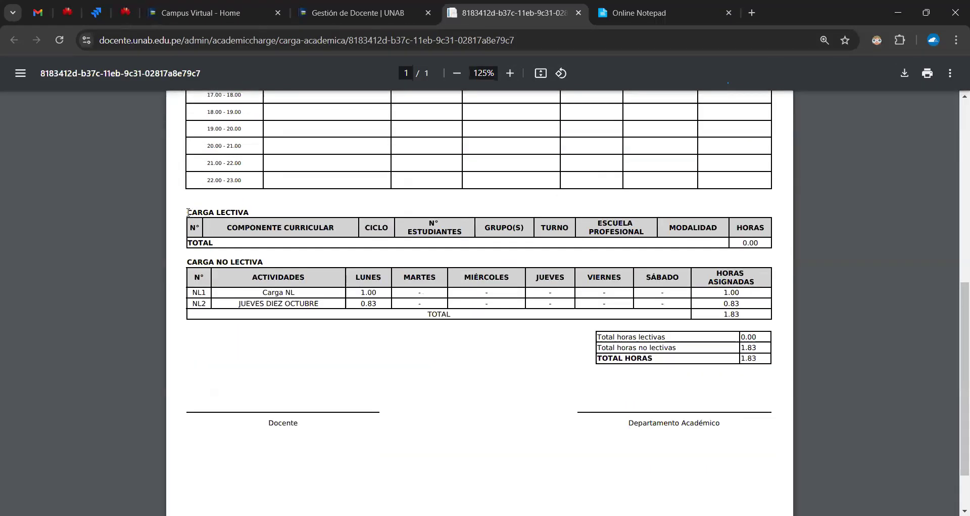
- Examine the report's CARGA LECTIVA and CARGA NO LECTIVA tables, including their activities, daily hours and assigned hours
drag(188, 212, 522, 226)
drag(619, 231, 641, 234)
drag(668, 226, 707, 228)
click(662, 233)
double_click(751, 243)
click(221, 278)
drag(195, 292, 247, 303)
double_click(369, 292)
double_click(368, 303)
double_click(739, 292)
drag(724, 314, 742, 314)
- Review the report's summary of teaching, non-teaching and total hours
drag(599, 338, 757, 357)
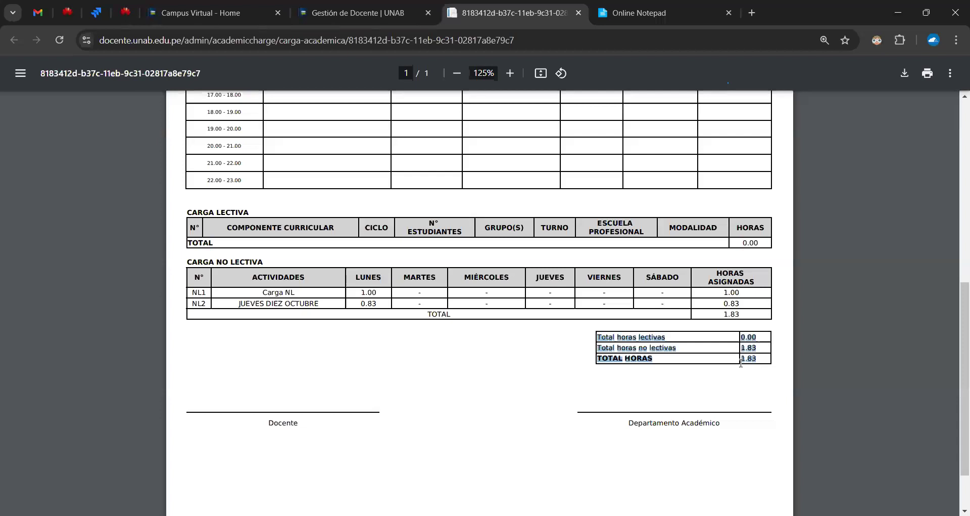
click(762, 360)
drag(762, 358, 603, 340)
click(485, 340)
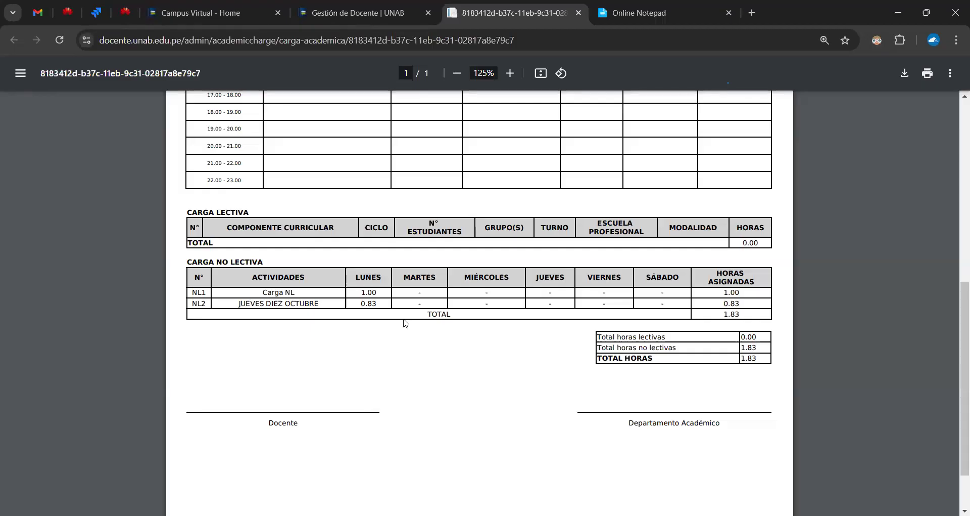
drag(603, 337, 743, 352)
click(535, 299)
scroll(393, 141, up, 3)
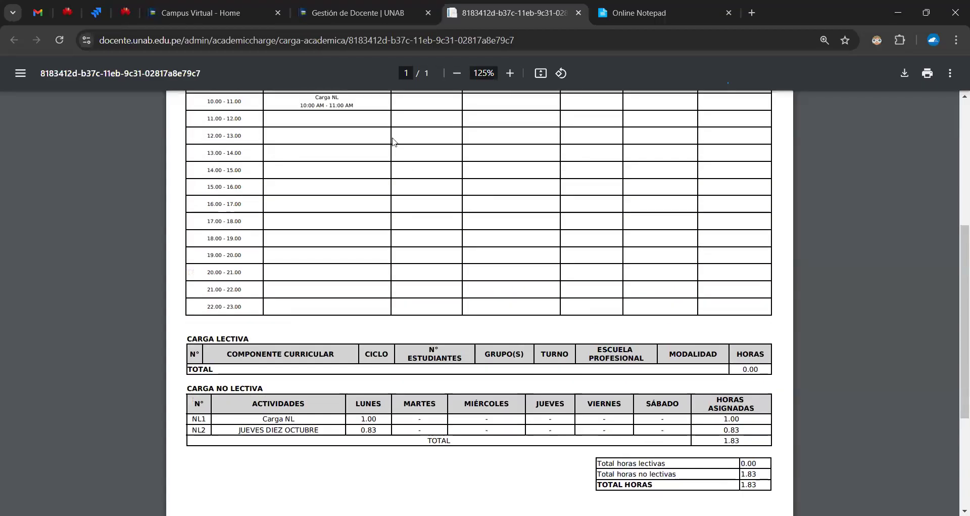
- Close the load report and open the list of non-teaching loads
click(365, 17)
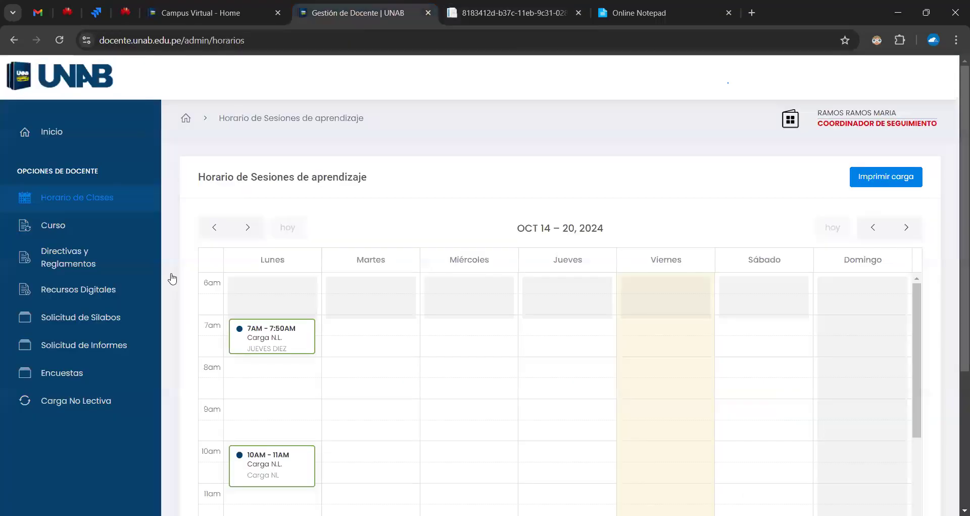
click(89, 202)
click(579, 12)
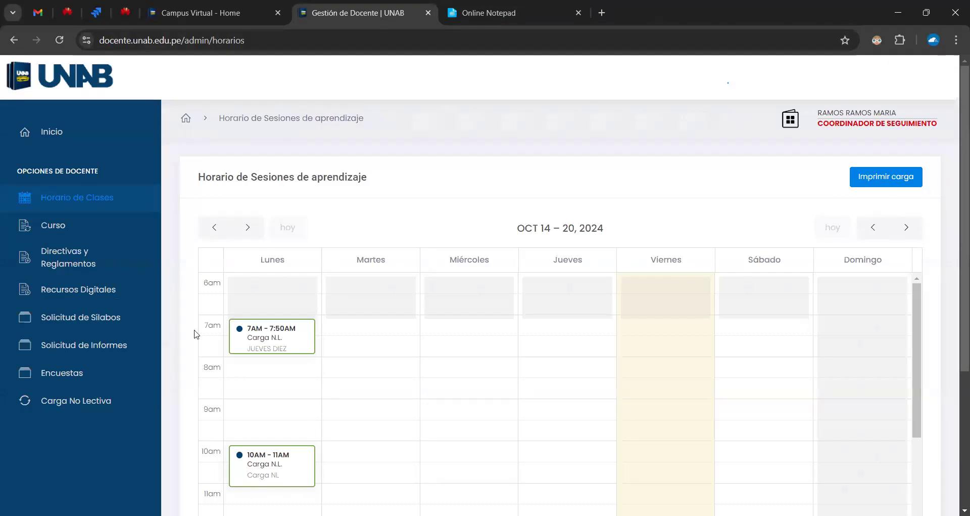
click(150, 390)
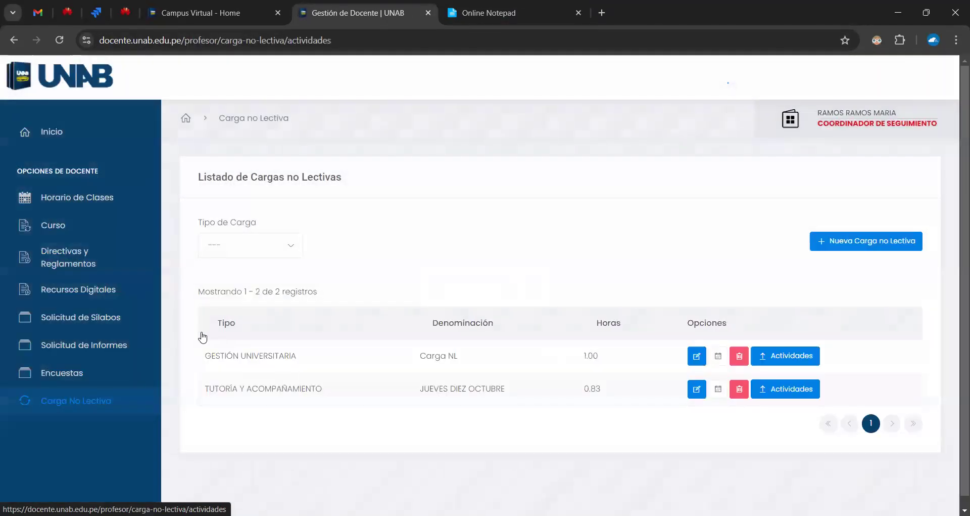
scroll(304, 336, down, 1)
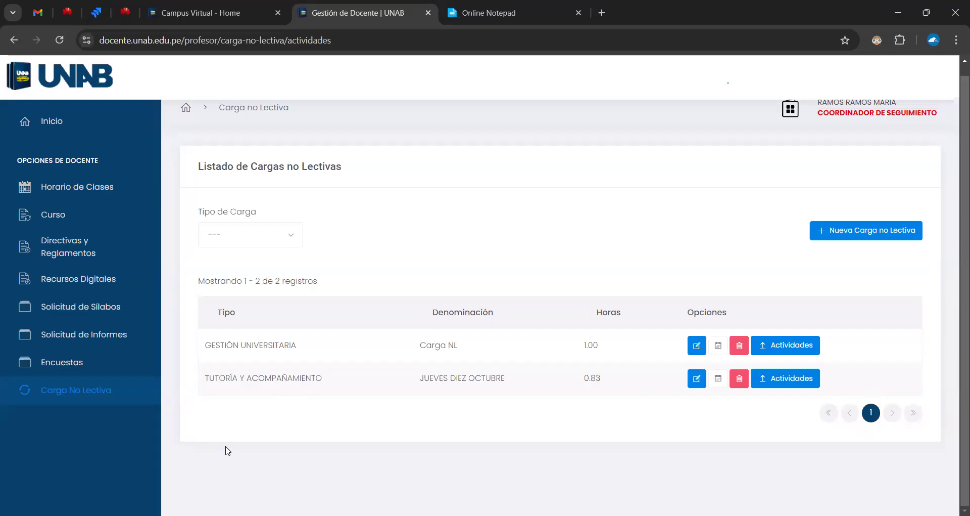
scroll(195, 354, up, 1)
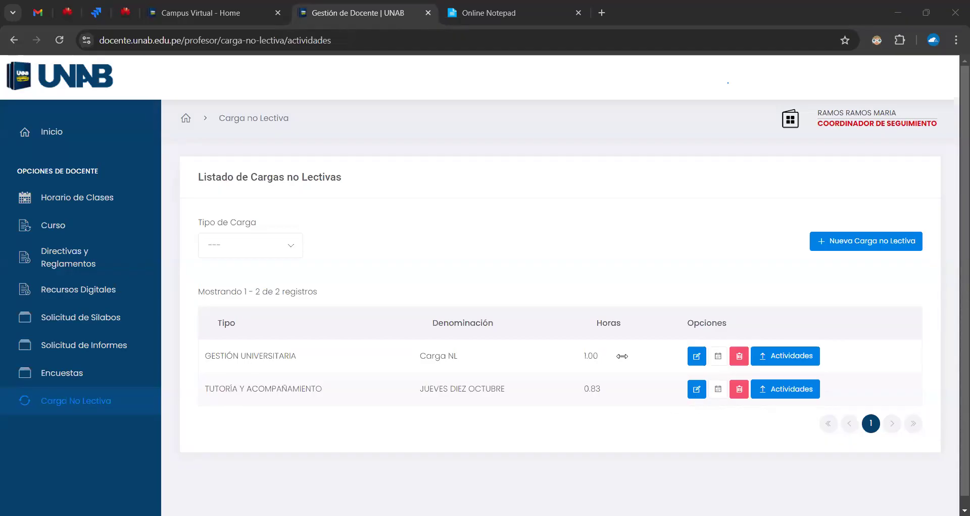
- Generate the load report again from the class schedule and review its teaching and non-teaching load tables
click(95, 197)
click(881, 178)
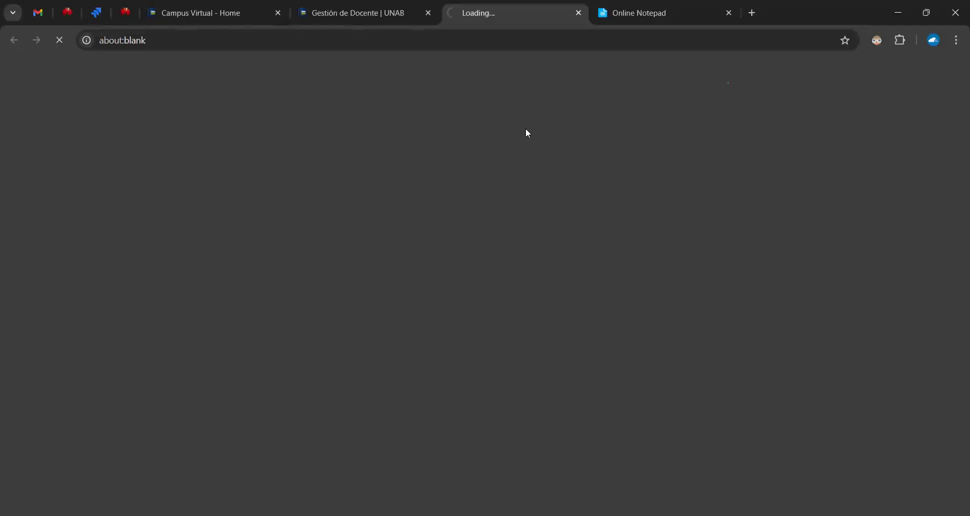
scroll(534, 146, down, 5)
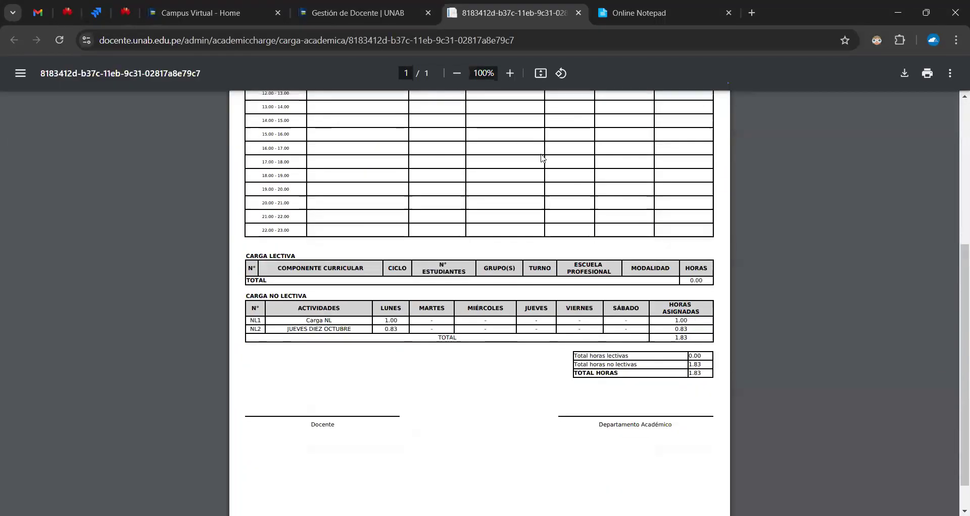
scroll(556, 203, up, 1)
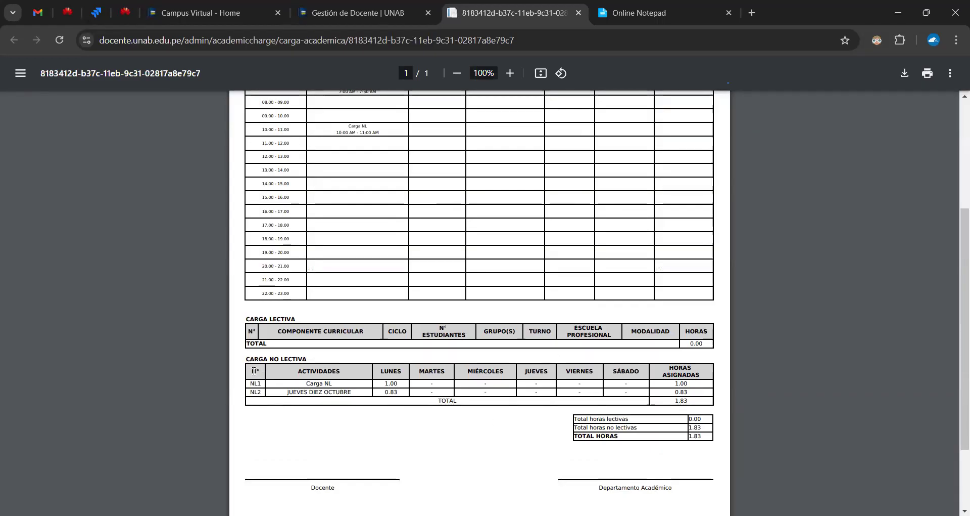
drag(254, 371, 691, 400)
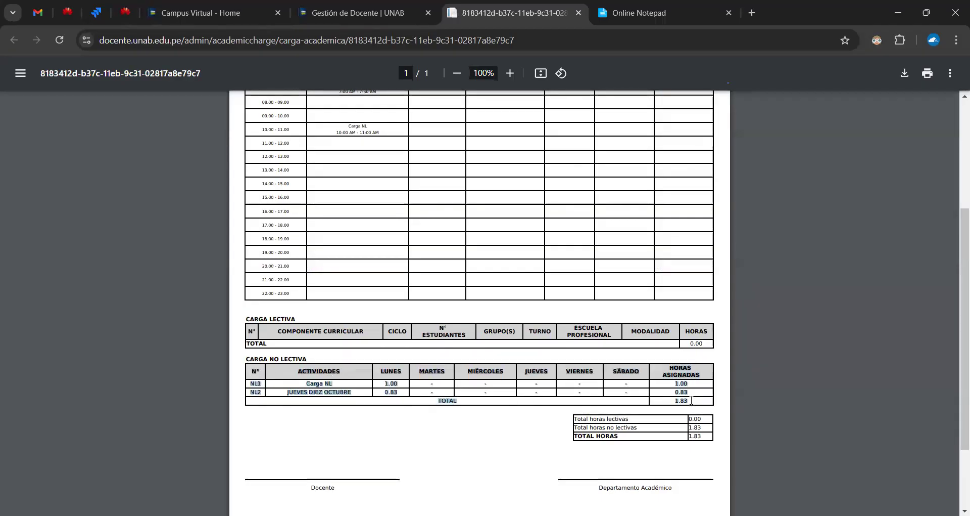
click(691, 400)
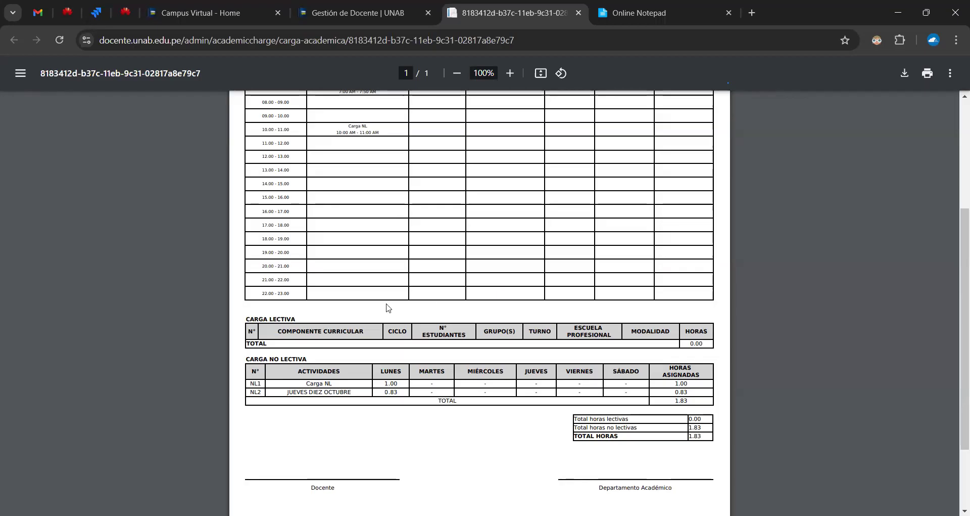
drag(246, 318, 273, 362)
click(677, 384)
drag(686, 400, 248, 360)
click(250, 361)
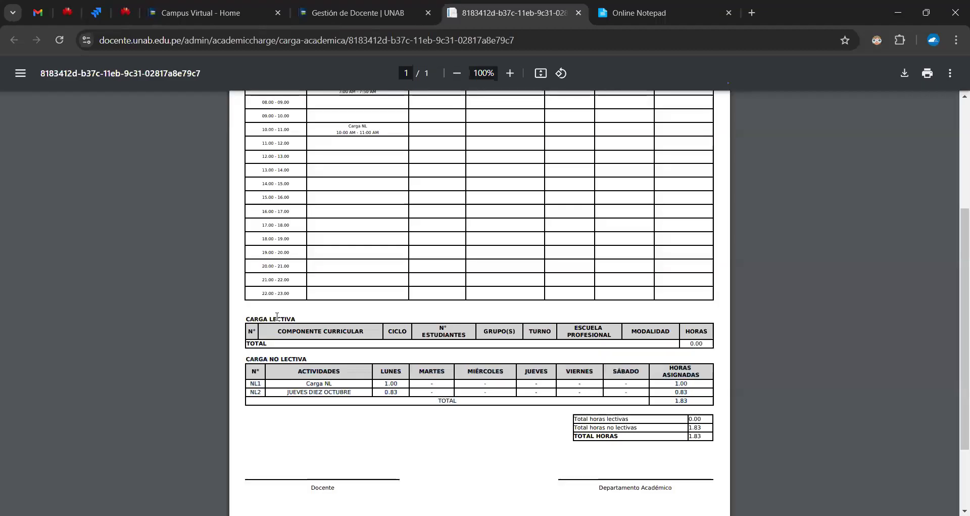
drag(283, 327, 672, 334)
click(698, 346)
- Close the report, check the class schedule and go back to the list of non-teaching loads
click(371, 14)
middle_click(501, 14)
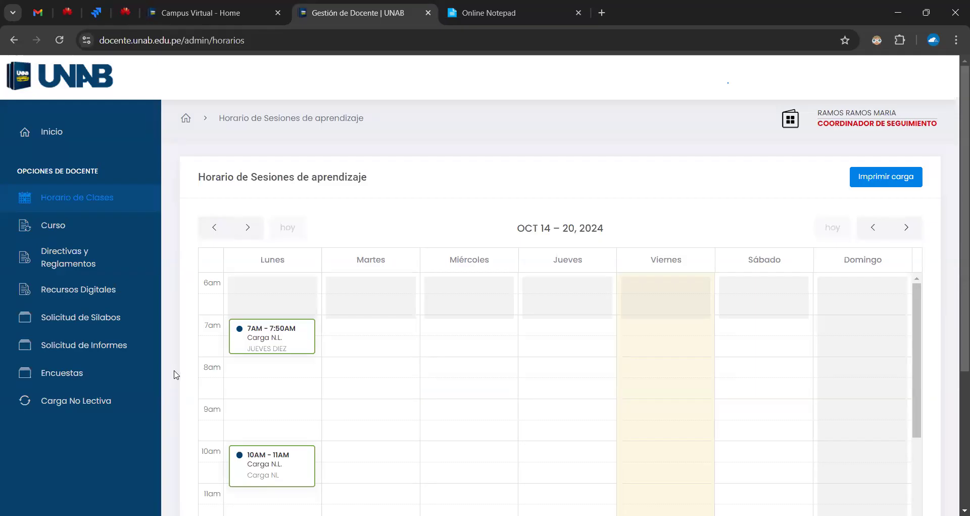
scroll(176, 374, down, 3)
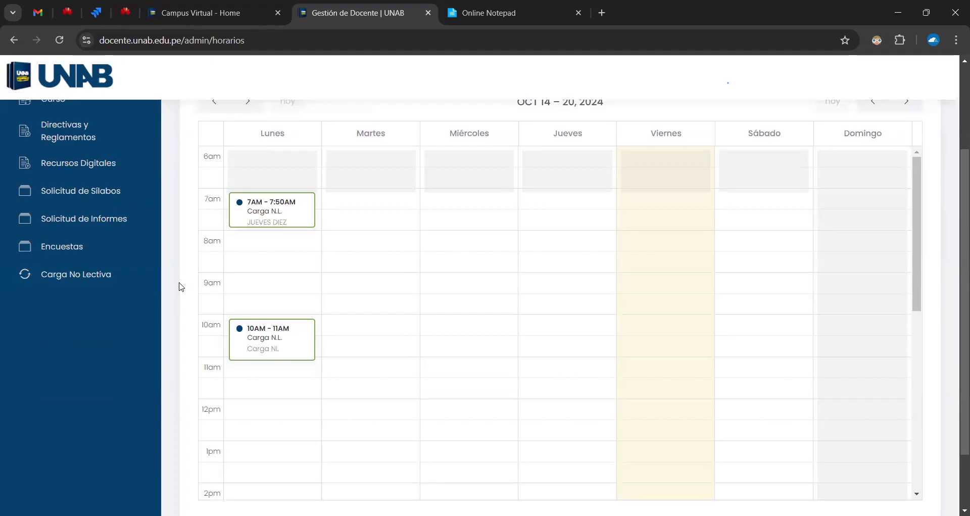
click(150, 282)
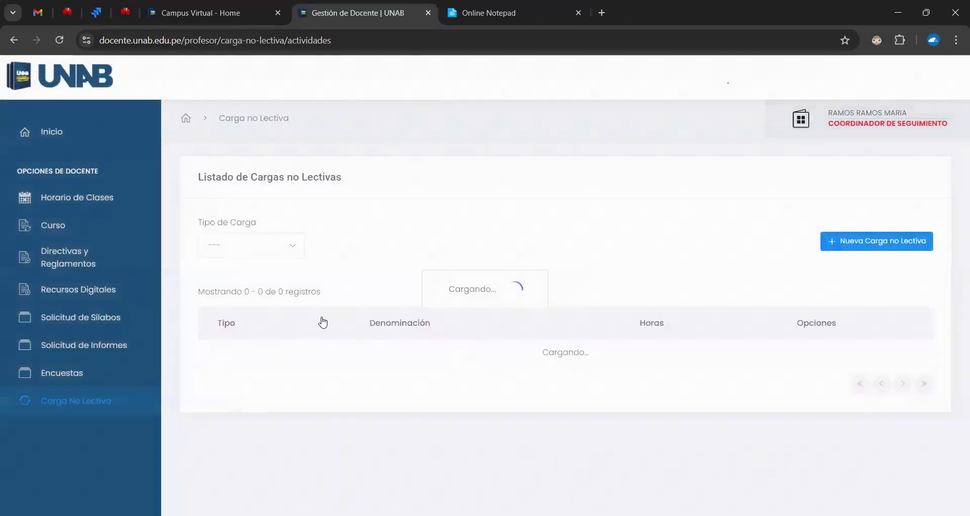
- Delete the existing schedule slot of the TUTORÍA Y ACOMPAÑAMIENTO load JUEVES DIEZ OCTUBRE
drag(204, 378, 314, 380)
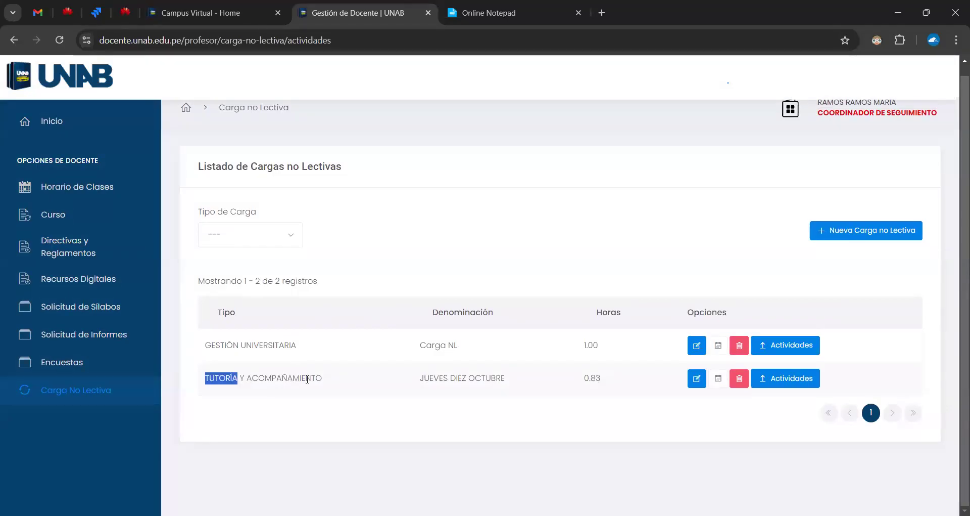
click(318, 380)
click(325, 381)
click(717, 380)
click(575, 359)
click(441, 355)
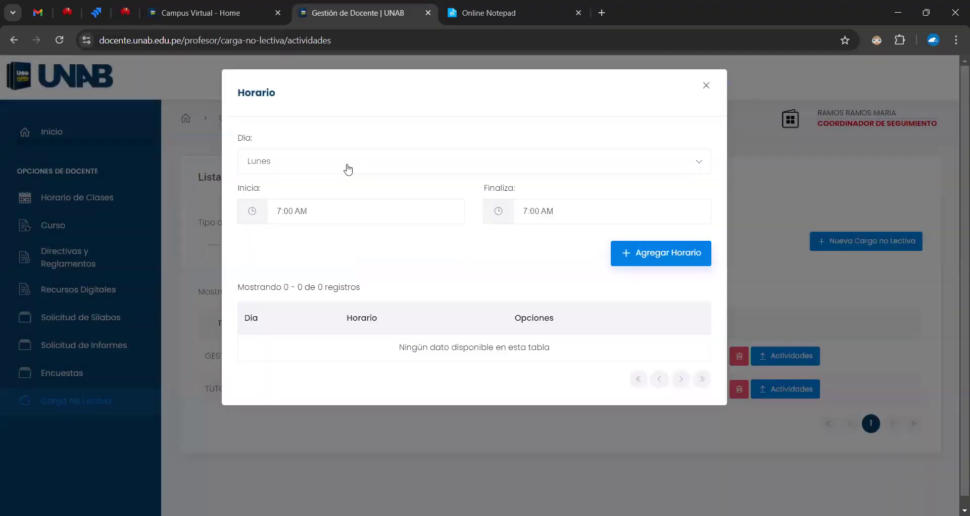
- Add a Lunes schedule slot from 7:00 AM to 7:30 AM to the load
click(348, 169)
click(310, 183)
click(545, 211)
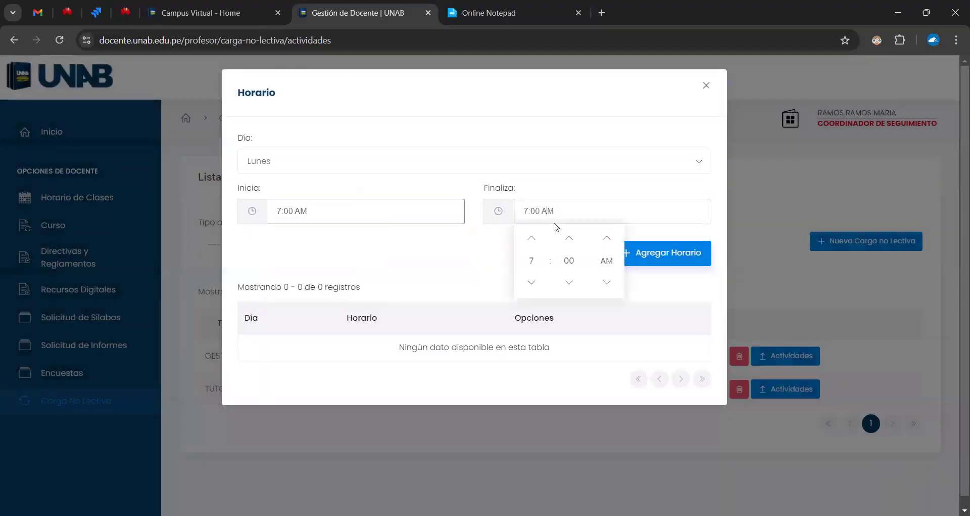
click(566, 239)
click(566, 238)
click(566, 238)
click(566, 238)
click(566, 238)
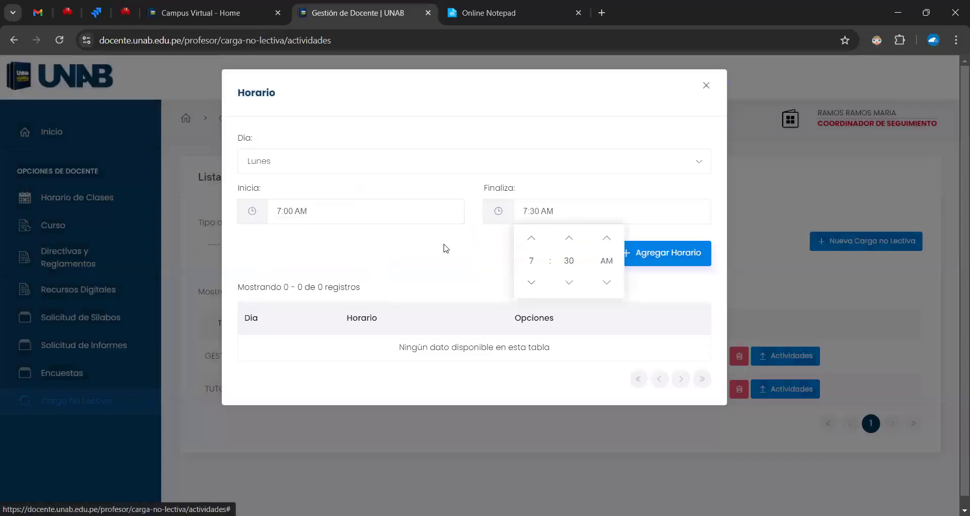
click(444, 245)
click(651, 259)
click(497, 350)
- Try to add a second Lunes slot from 4:00 PM to 4:30 PM to the load and close its schedule
click(351, 212)
click(285, 238)
click(285, 238)
click(286, 238)
click(285, 237)
click(285, 238)
click(285, 237)
click(285, 238)
click(285, 237)
click(285, 238)
click(285, 237)
click(285, 238)
click(285, 237)
click(285, 282)
click(285, 282)
click(285, 281)
click(534, 212)
click(531, 238)
click(531, 237)
click(531, 238)
click(531, 238)
click(531, 237)
click(531, 237)
click(532, 238)
click(532, 237)
click(570, 238)
click(569, 238)
click(569, 238)
click(644, 250)
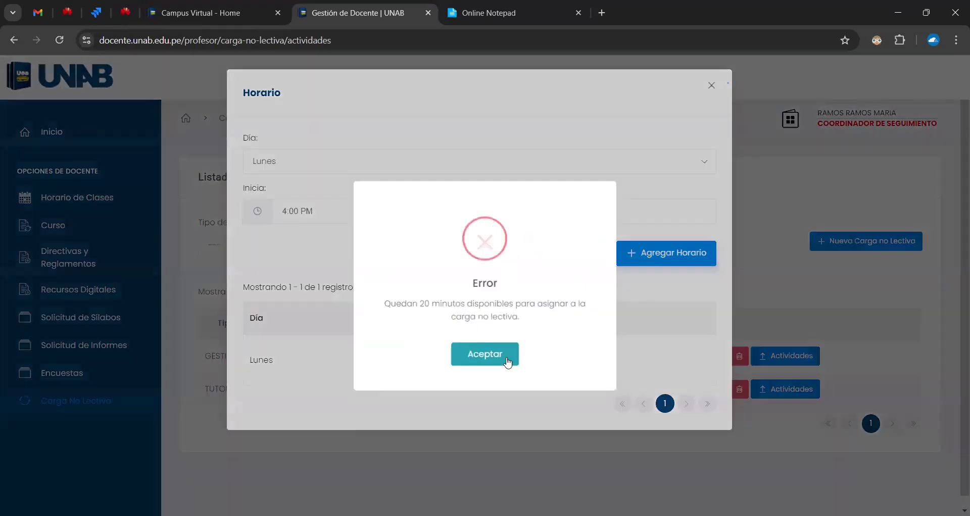
click(486, 359)
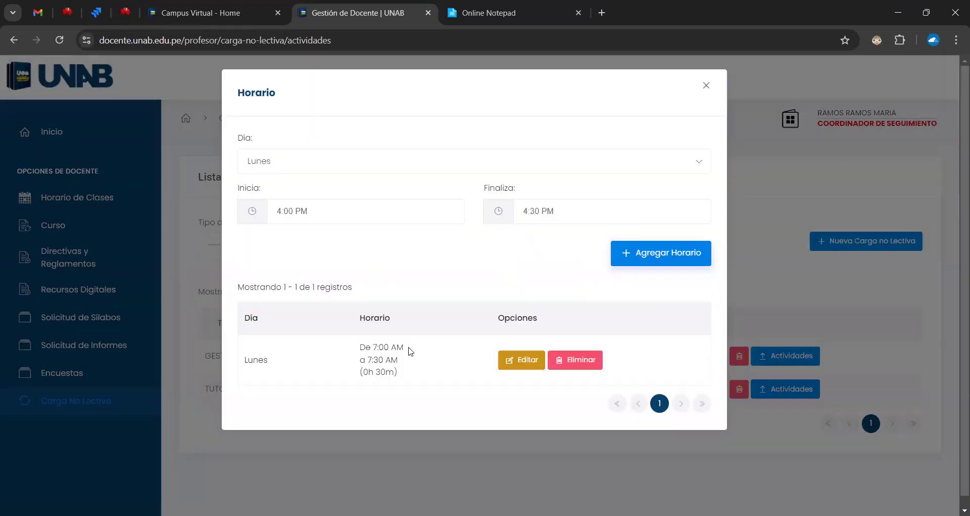
click(204, 387)
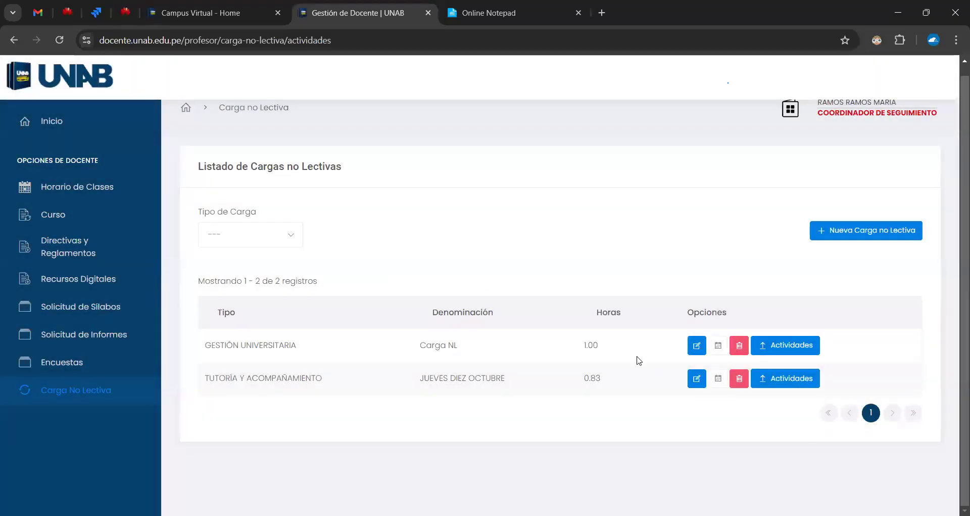
- Set the duration of the JUEVES DIEZ OCTUBRE load to 60 minutes and save the change
click(697, 378)
scroll(479, 318, down, 1)
double_click(443, 308)
text(60)
click(584, 474)
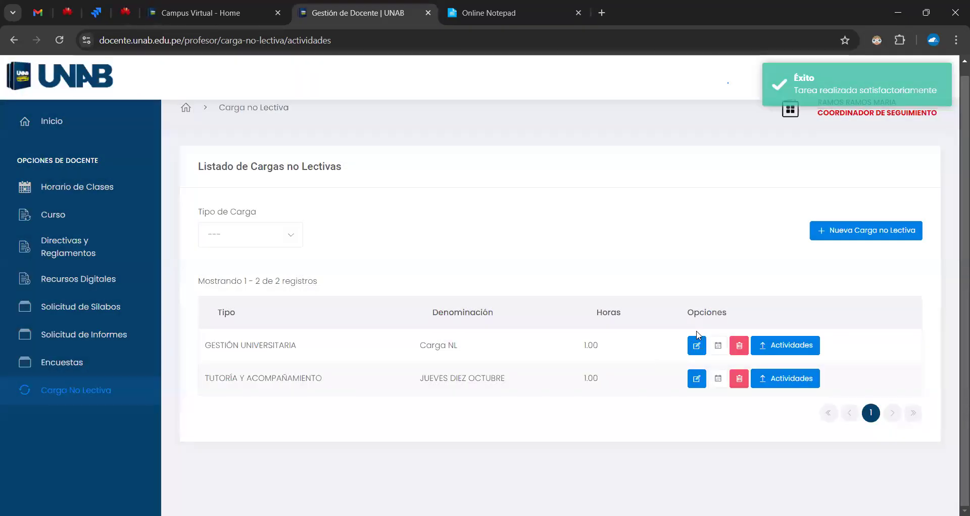
- Add the Lunes slot from 4:00 PM to 4:30 PM to the JUEVES DIEZ OCTUBRE load's schedule
click(718, 378)
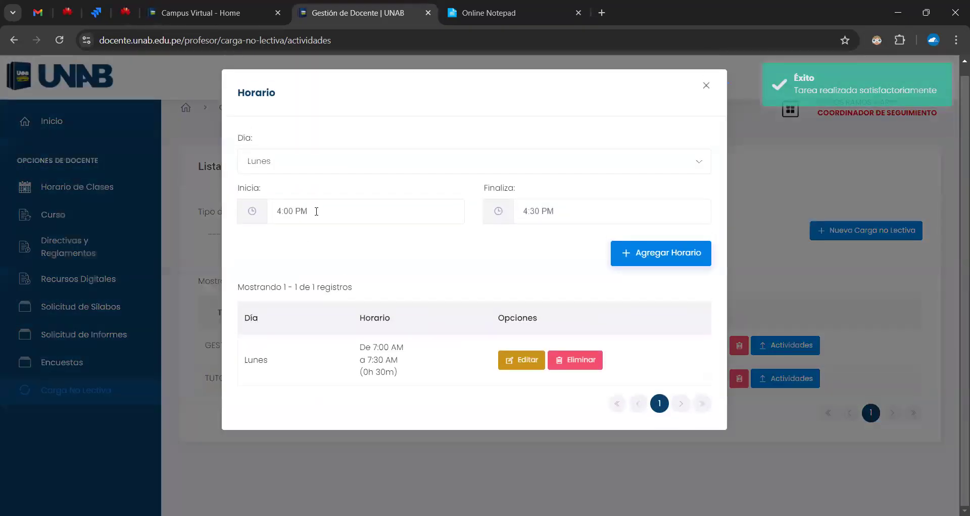
click(319, 167)
click(295, 186)
click(654, 252)
click(511, 346)
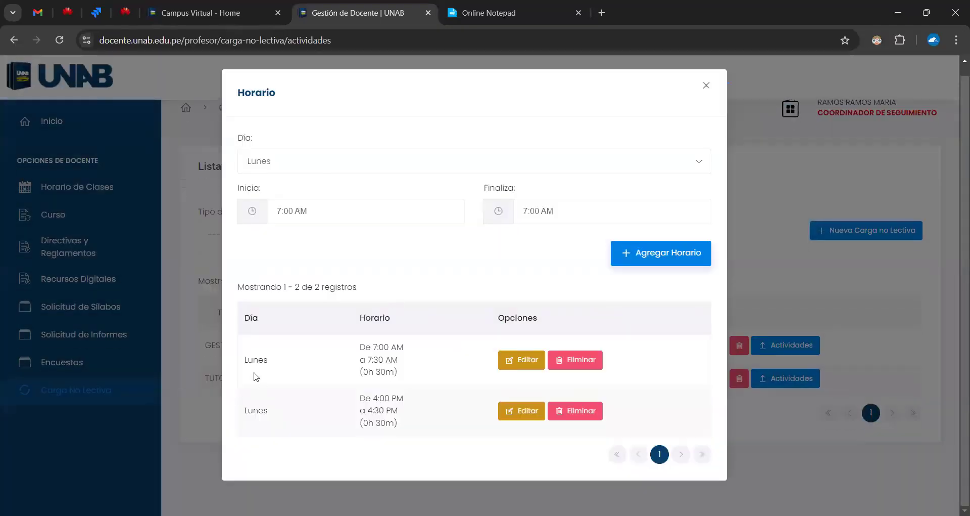
- Review the days, times and durations of the load's two schedule slots and close the schedule
drag(424, 377, 245, 356)
drag(433, 425, 242, 406)
click(310, 362)
double_click(383, 398)
click(396, 419)
drag(373, 347, 398, 372)
click(386, 361)
drag(362, 423, 397, 423)
click(374, 368)
click(205, 350)
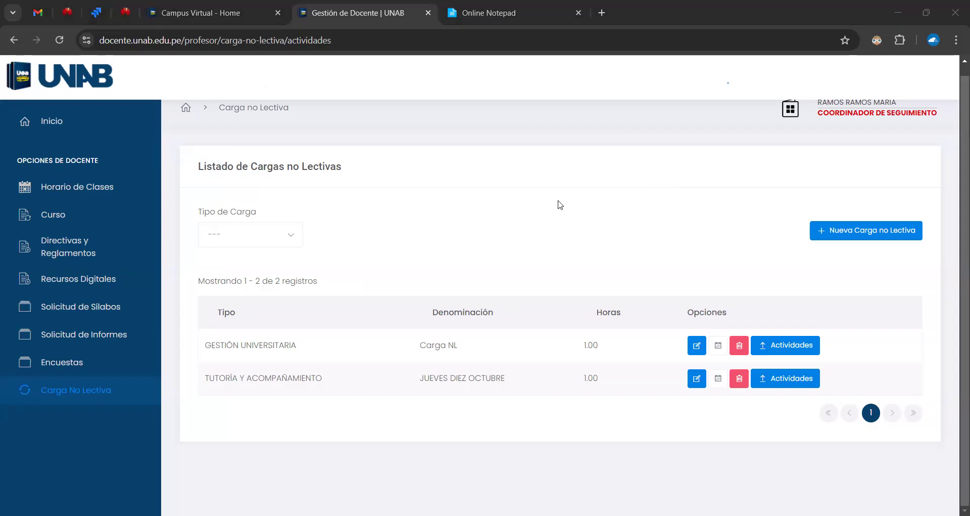
click(494, 178)
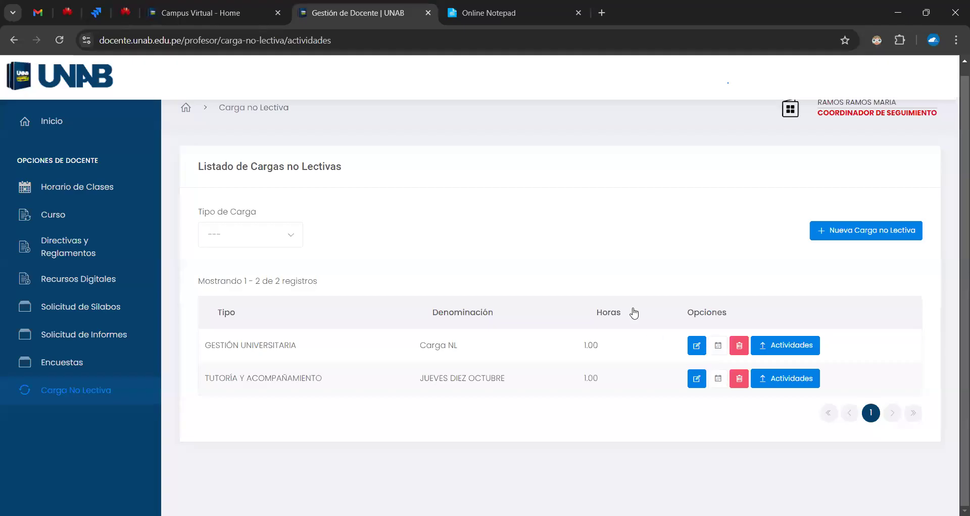
scroll(632, 307, up, 1)
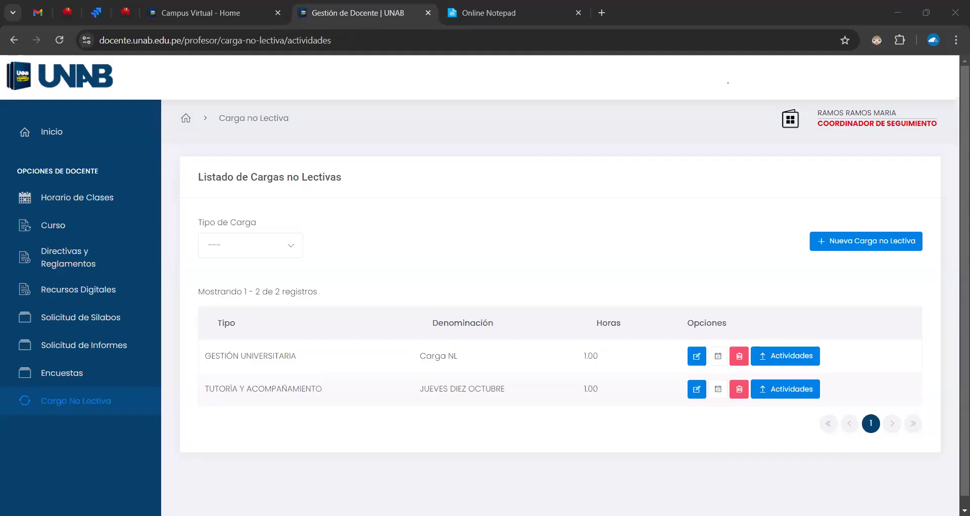
click(185, 291)
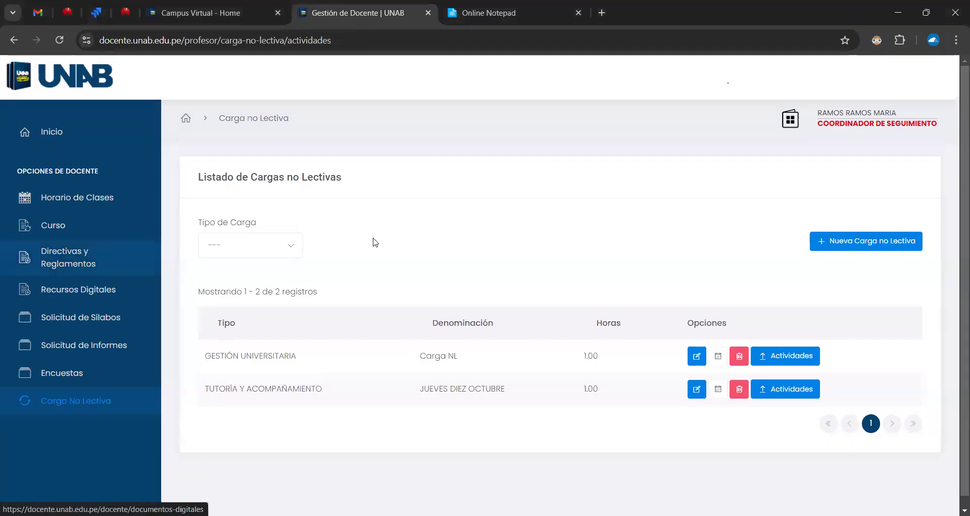
- Generate the printable load report from the class schedule and return to the Gestión de Docente page
click(139, 201)
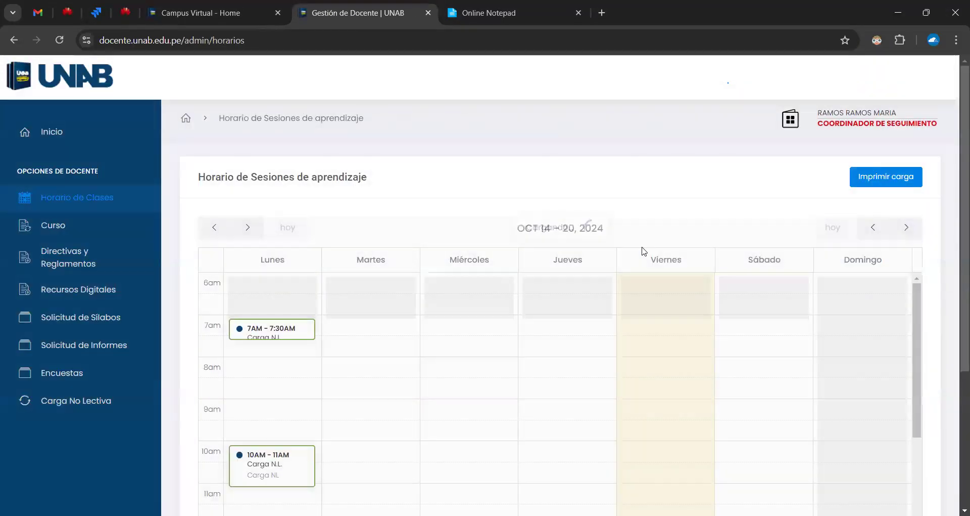
click(888, 191)
click(385, 7)
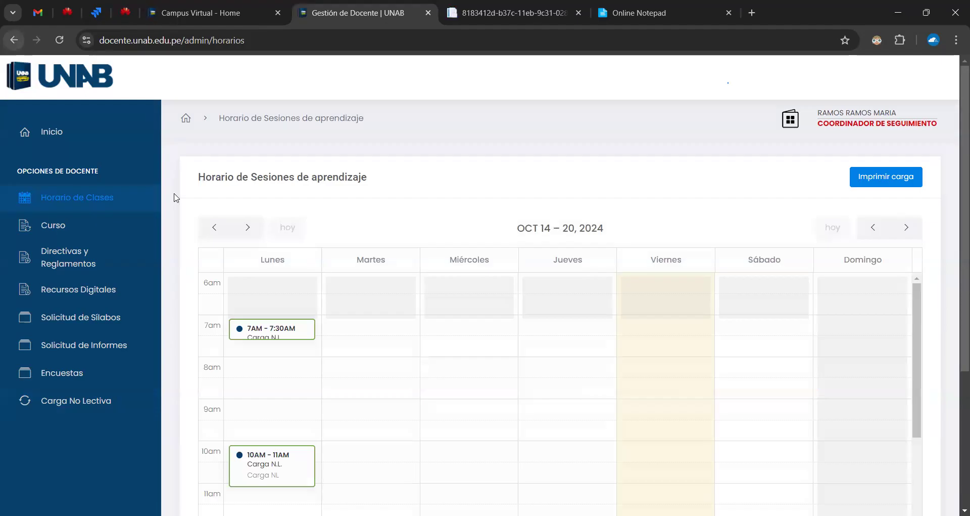
- Open the non-teaching load list and examine the type, name and hours of the JUEVES DIEZ OCTUBRE load
click(76, 400)
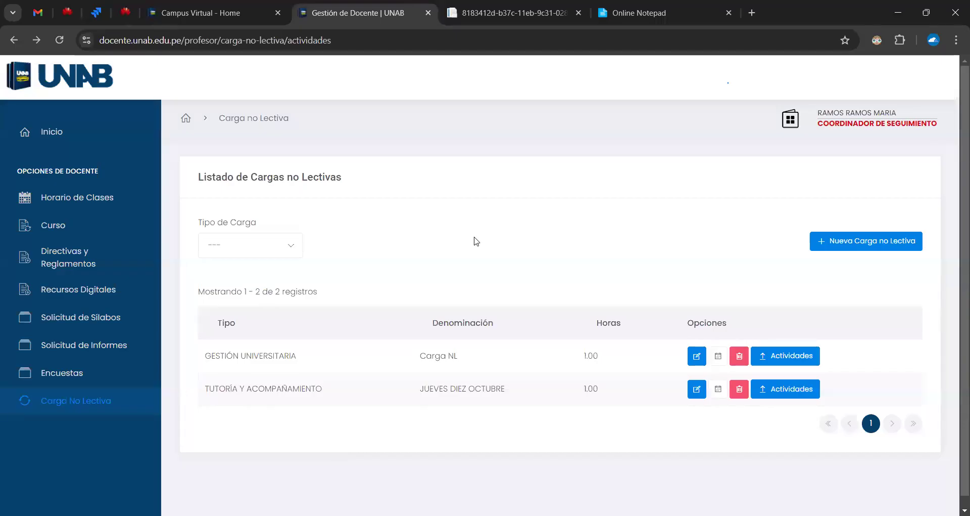
scroll(477, 240, down, 1)
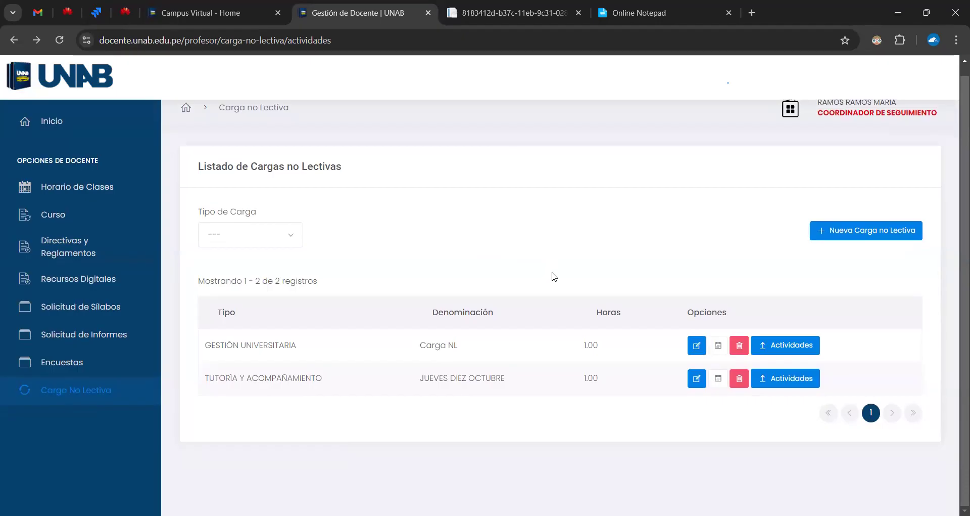
drag(601, 385, 577, 384)
click(577, 384)
drag(211, 381, 607, 382)
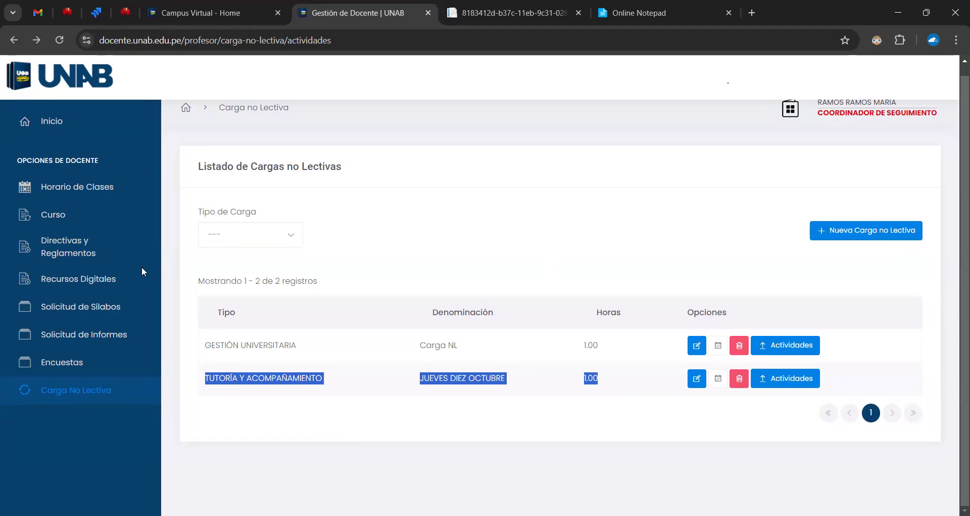
- Check the JUEVES DIEZ OCTUBRE load's maximum subload hours, minutes and hours in its edit form, and close it without saving
click(695, 381)
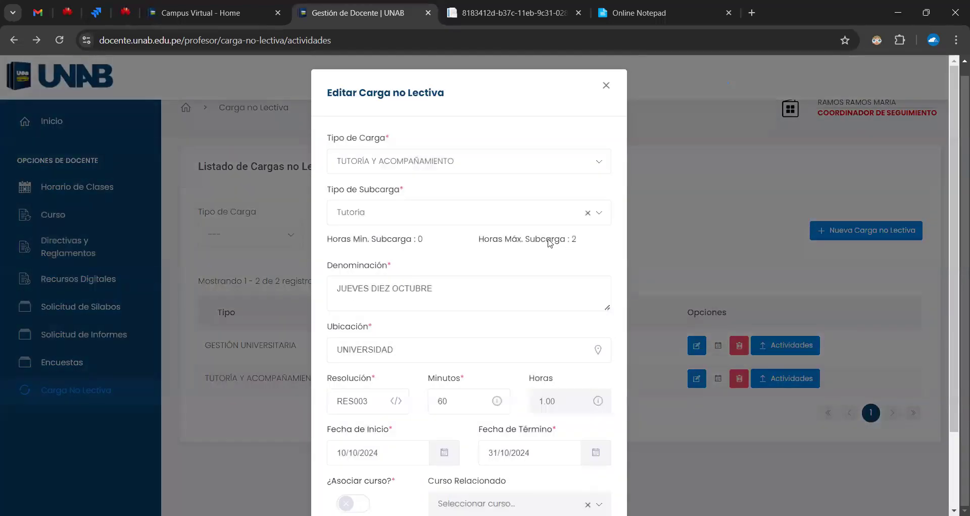
drag(578, 242, 497, 243)
scroll(482, 245, down, 1)
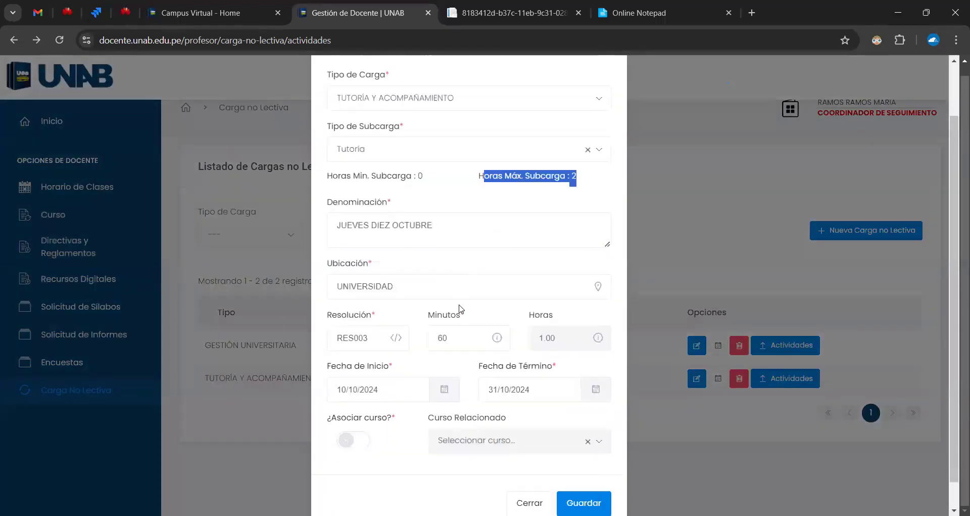
click(460, 337)
double_click(457, 337)
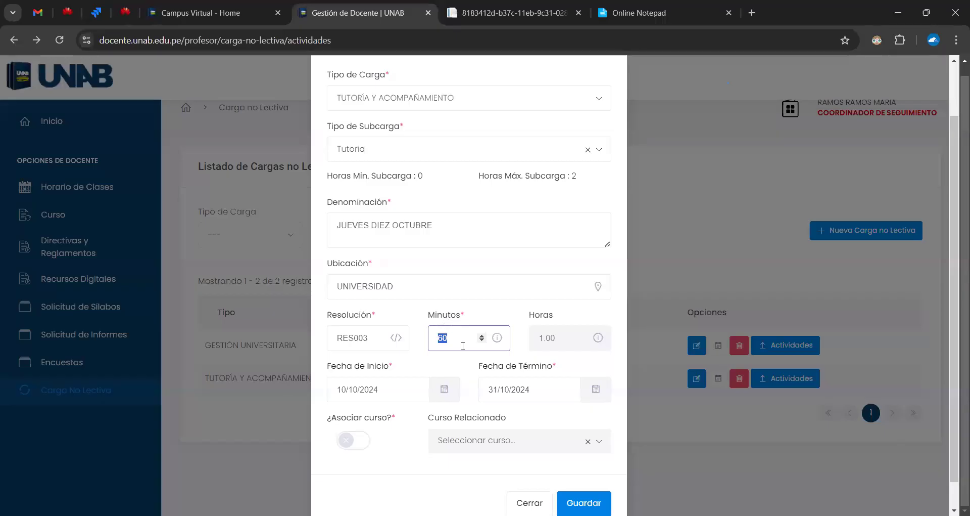
drag(570, 339, 534, 343)
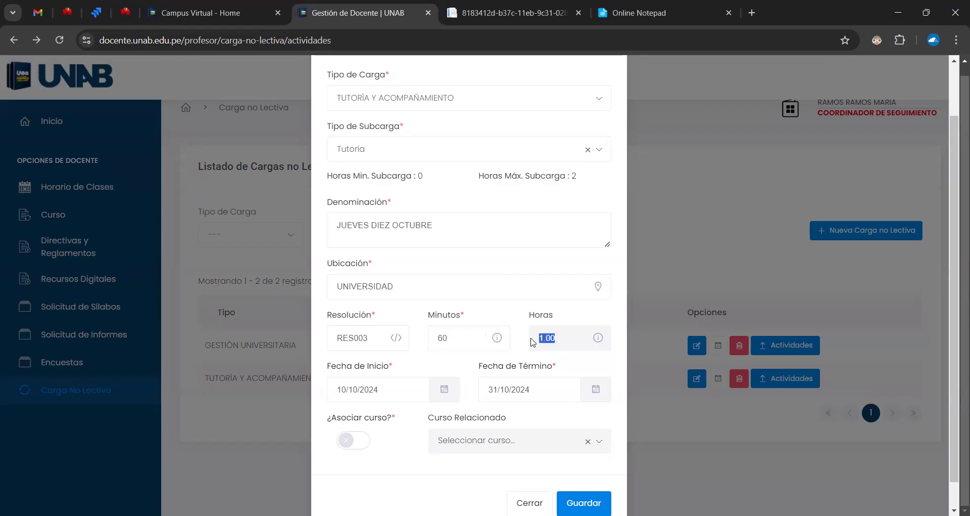
click(660, 259)
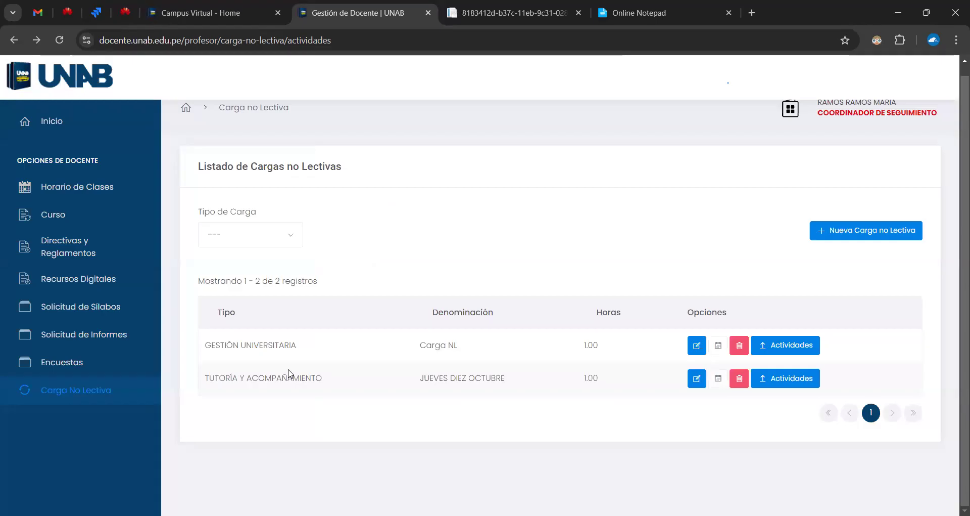
- Review the times and durations of both slots in the JUEVES DIEZ OCTUBRE load's schedule and close it
click(719, 378)
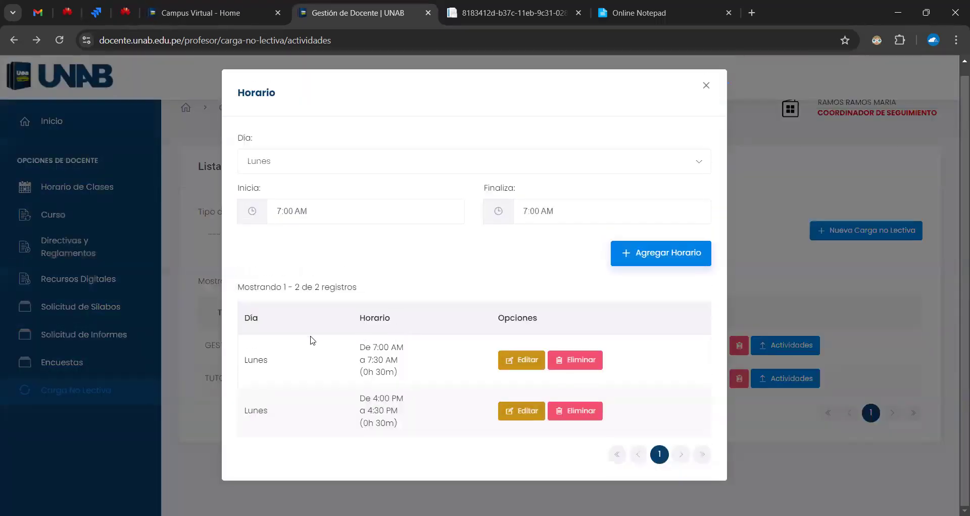
drag(381, 372, 387, 372)
double_click(395, 374)
double_click(402, 424)
click(402, 422)
drag(368, 373, 403, 424)
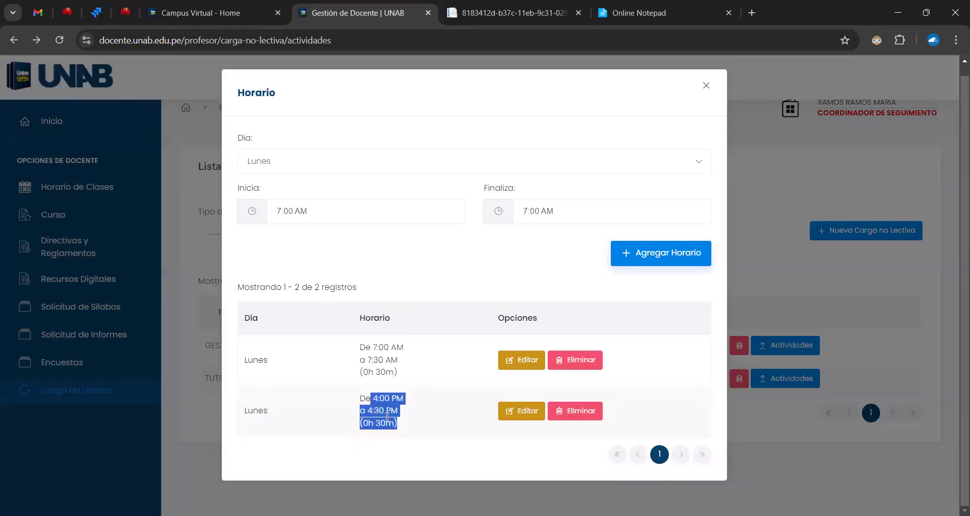
click(480, 263)
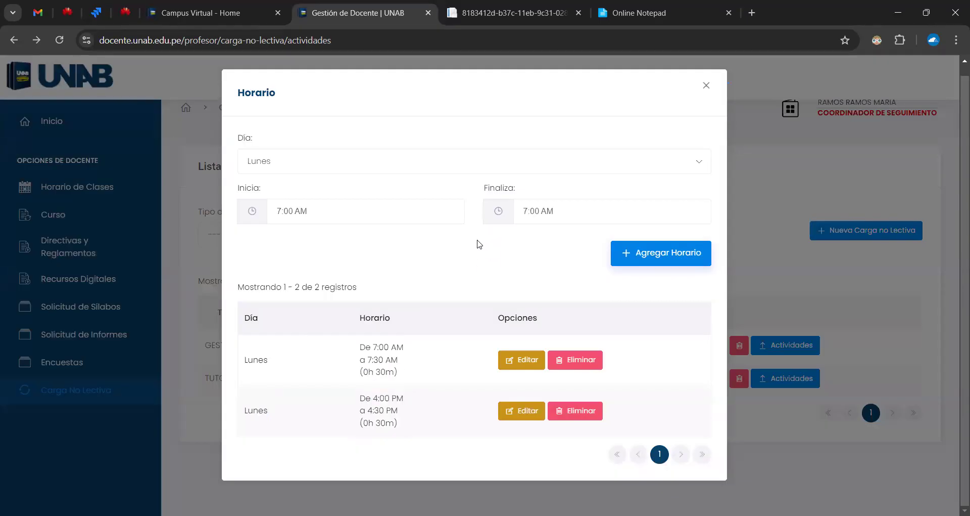
click(753, 248)
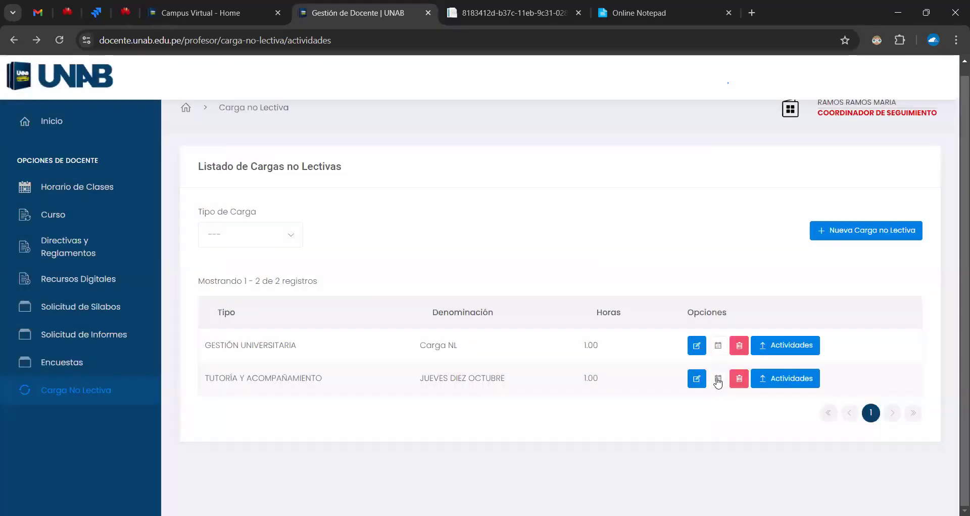
- Reopen and close the JUEVES DIEZ OCTUBRE load's schedule, and compare the hours of both loads in the list
click(718, 381)
key(Escape)
drag(584, 383, 607, 384)
drag(585, 348, 608, 348)
- Examine the assigned non-teaching hours total and the CARGA LECTIVA section in the printed load report
click(513, 16)
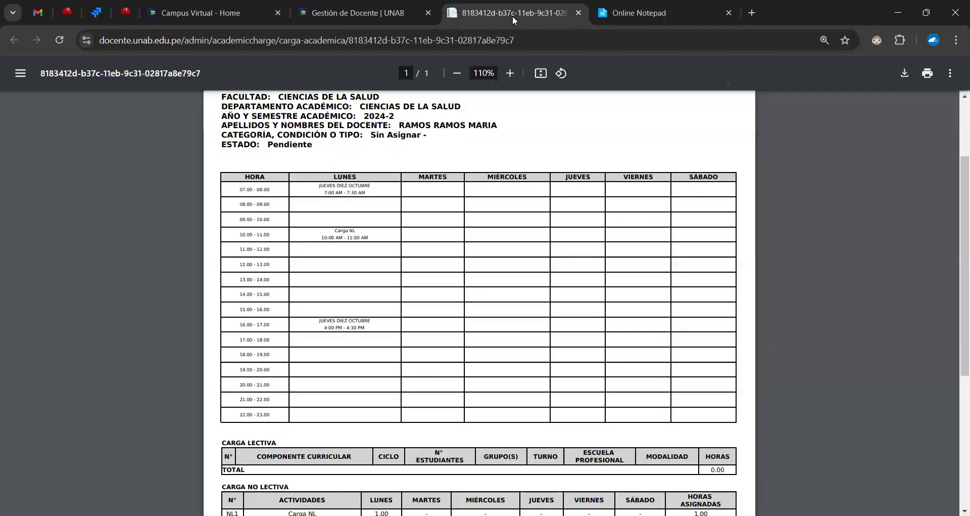
scroll(485, 154, down, 5)
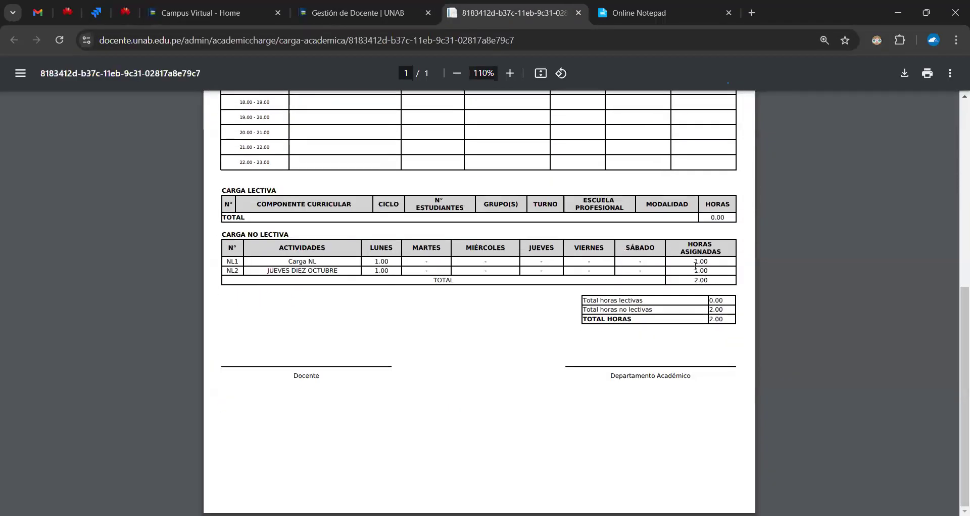
drag(694, 280, 711, 281)
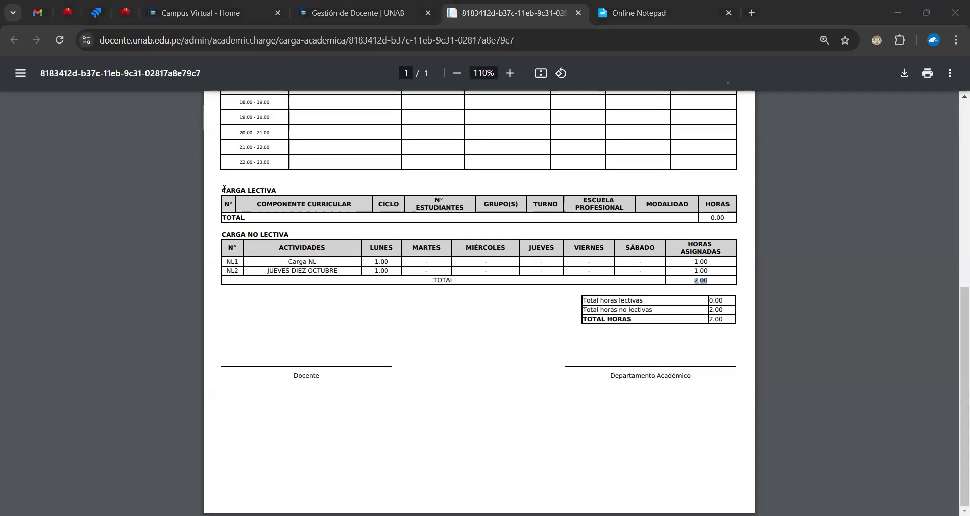
drag(224, 189, 276, 191)
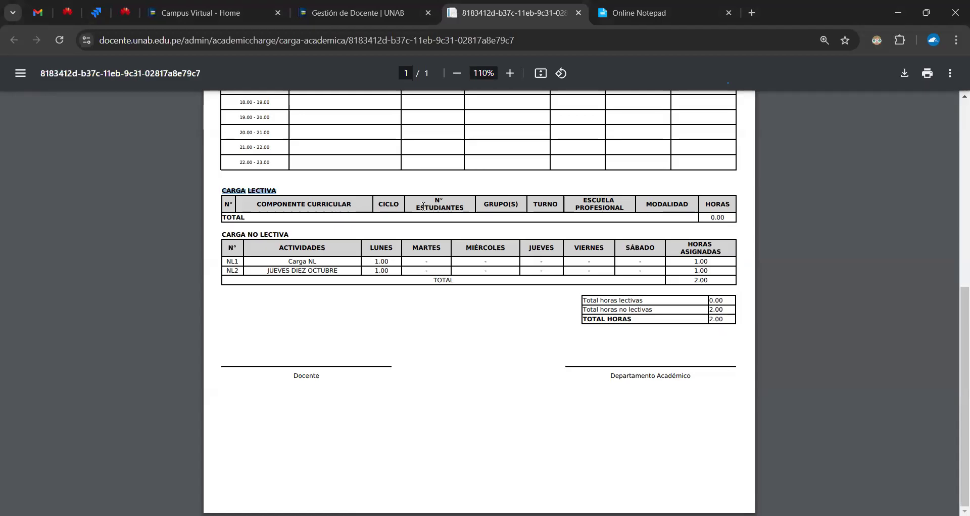
click(514, 208)
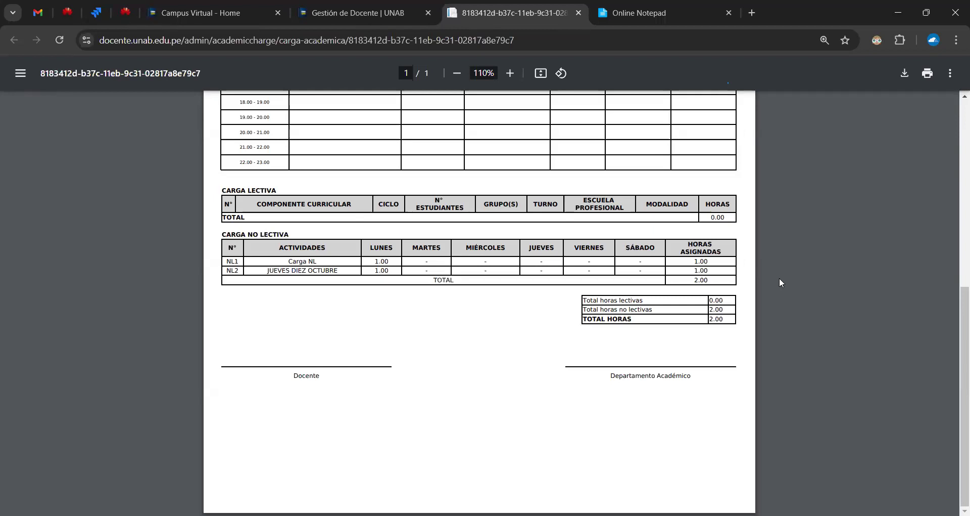
double_click(717, 203)
click(717, 218)
- Review the report's weekly timetable against its CARGA LECTIVA and CARGA NO LECTIVA tables, and return to the non-teaching load list
scroll(370, 255, up, 5)
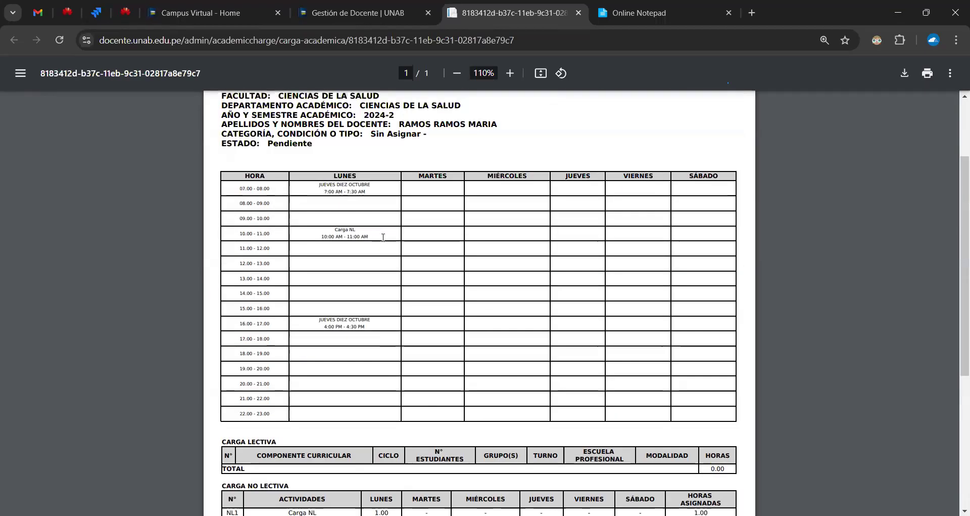
scroll(385, 271, down, 4)
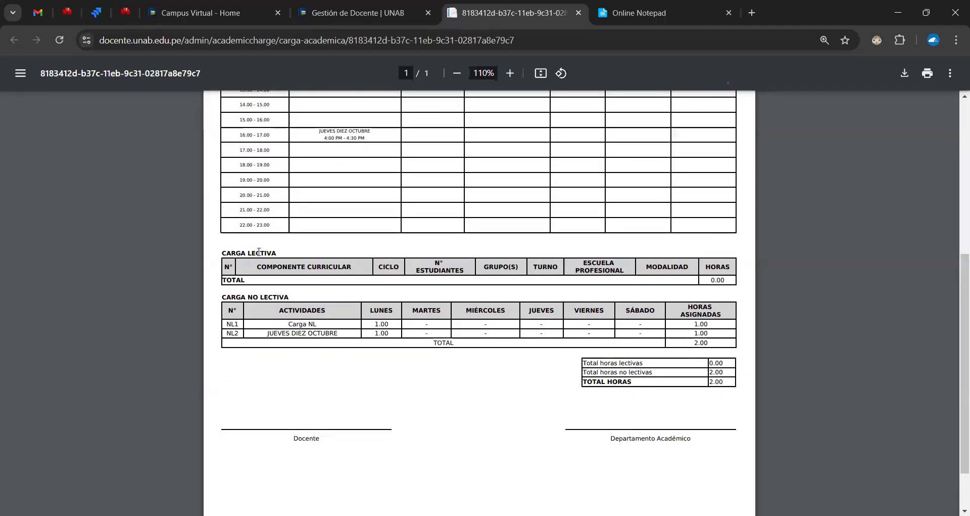
scroll(389, 265, down, 1)
drag(221, 190, 715, 217)
click(715, 217)
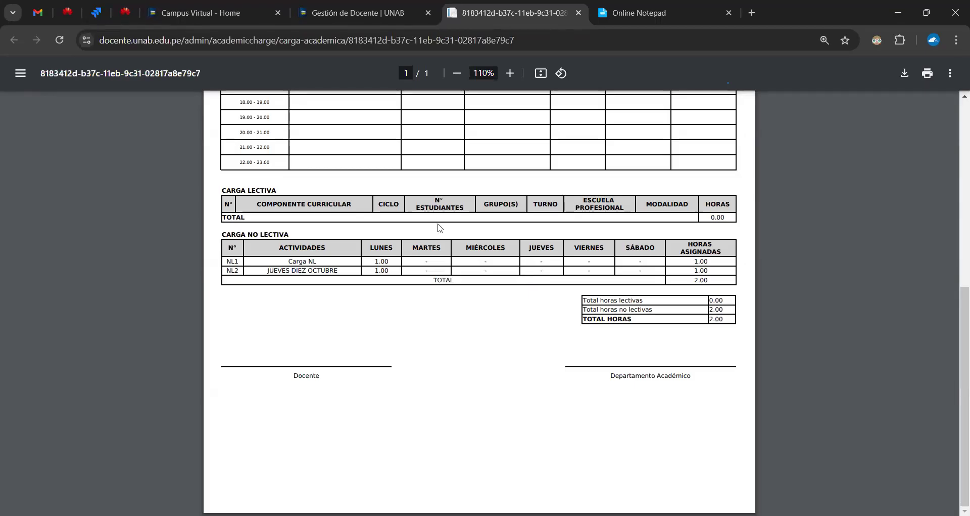
scroll(440, 228, up, 2)
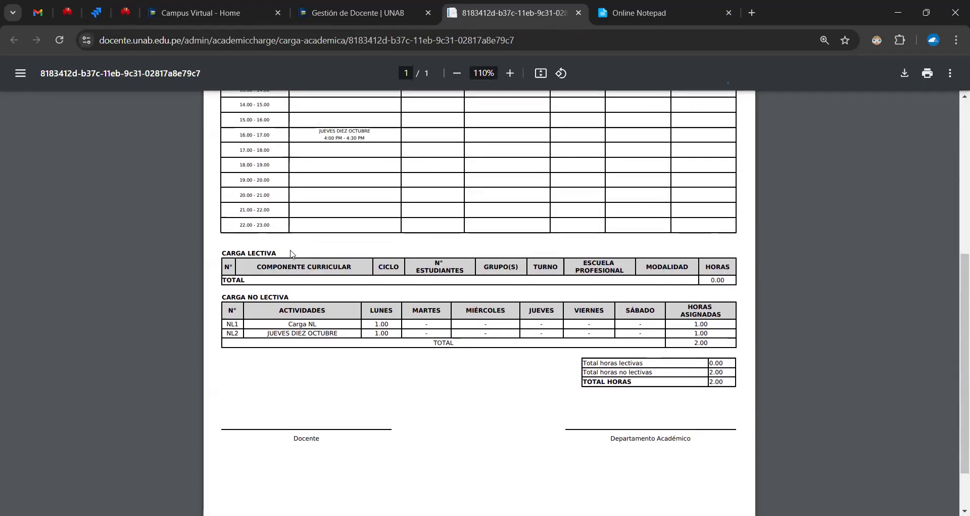
scroll(291, 252, down, 2)
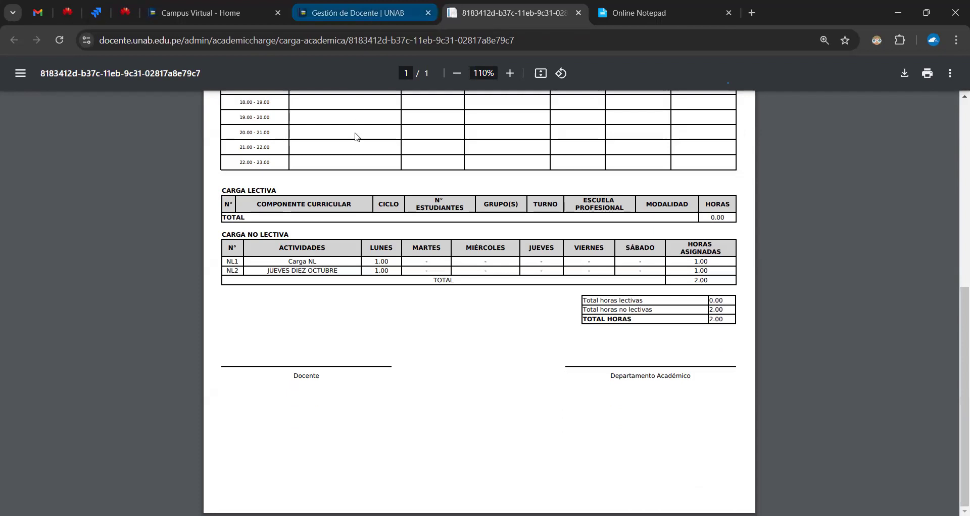
scroll(375, 159, up, 3)
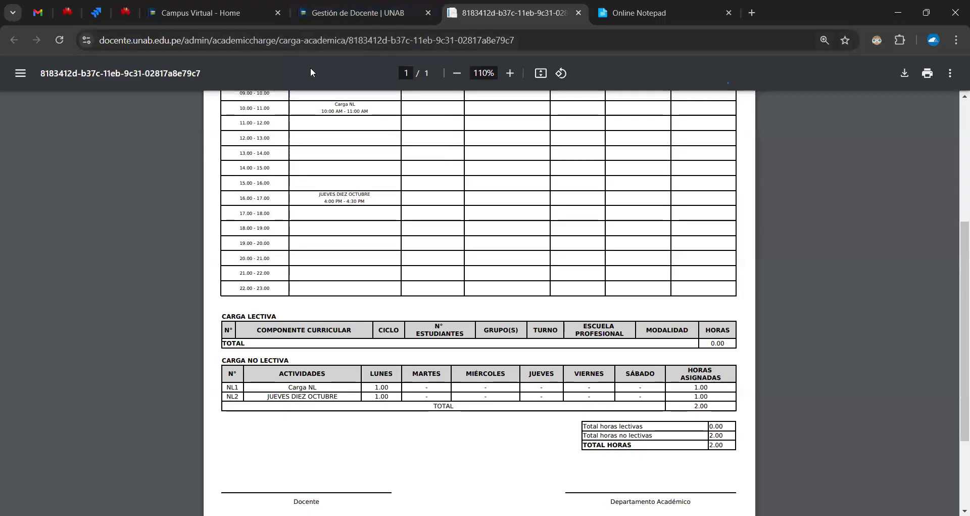
mouse_move(376, 16)
click(375, 14)
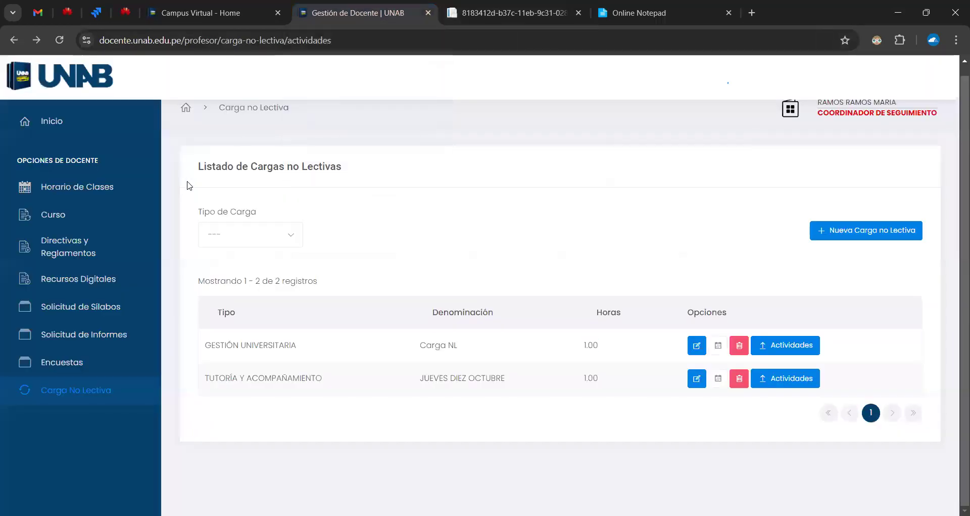
scroll(303, 186, up, 1)
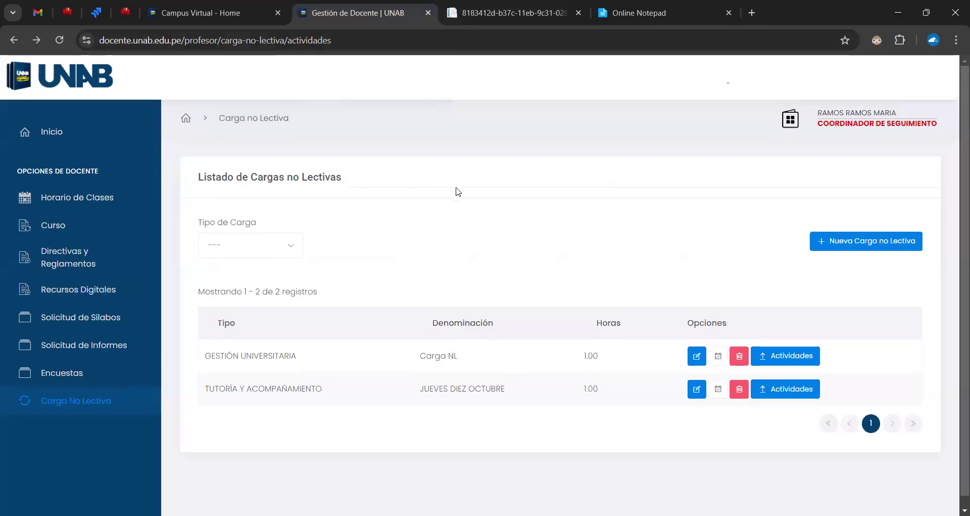